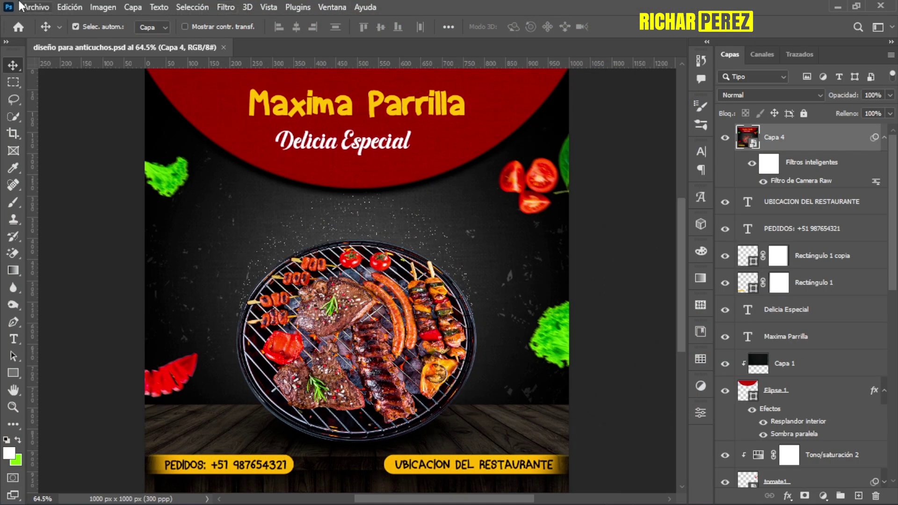
Choose Archivo > Nuevo to bring up the New Document dialog
left_click(37, 6)
left_click(43, 20)
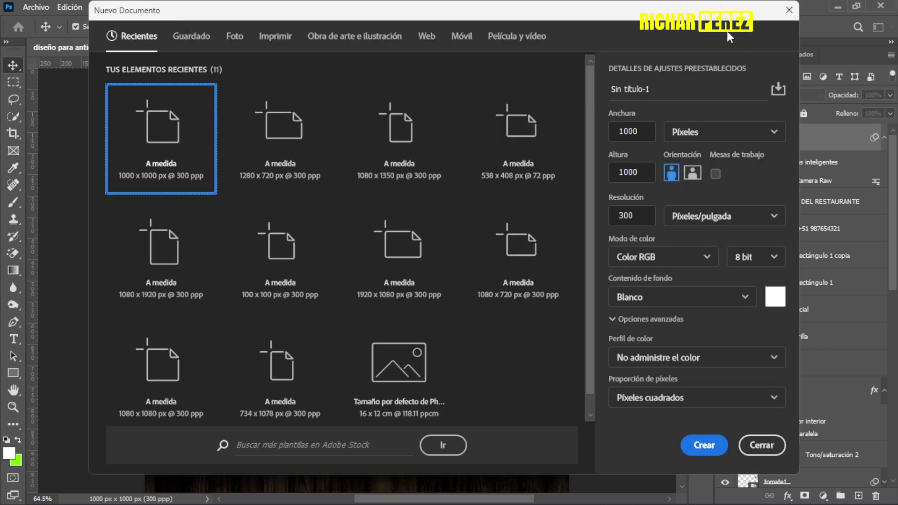
Name the document 'DISEÑO PARA PARIILLA', keep 1000×1000 px at 300 ppi, and create it
left_click(601, 86)
type("DISEÑO PARA PARIILA")
key("BackSpace")
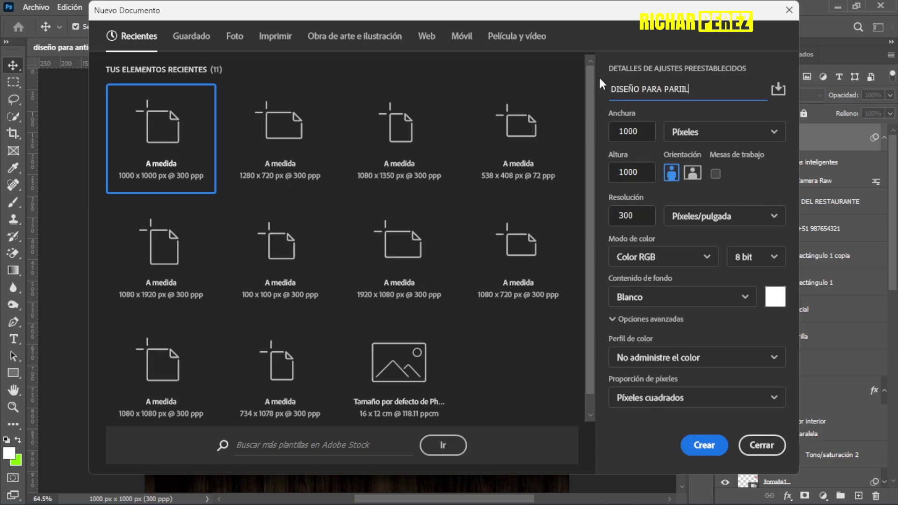
type("LA")
double_click(632, 133)
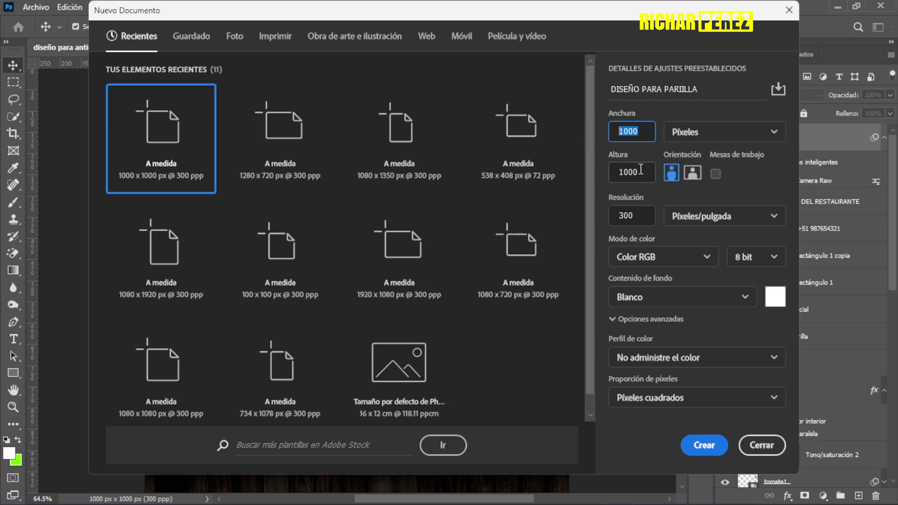
double_click(640, 171)
left_click(711, 133)
left_click(713, 159)
left_click(720, 216)
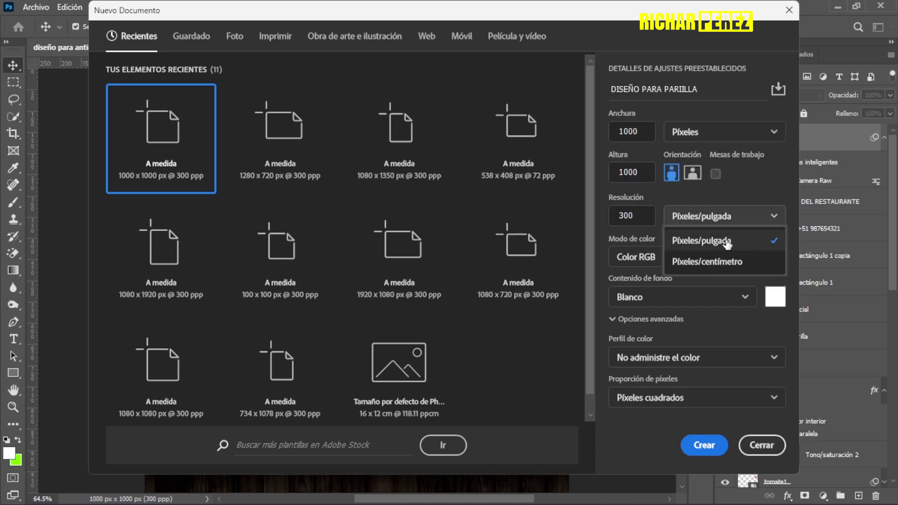
left_click(726, 241)
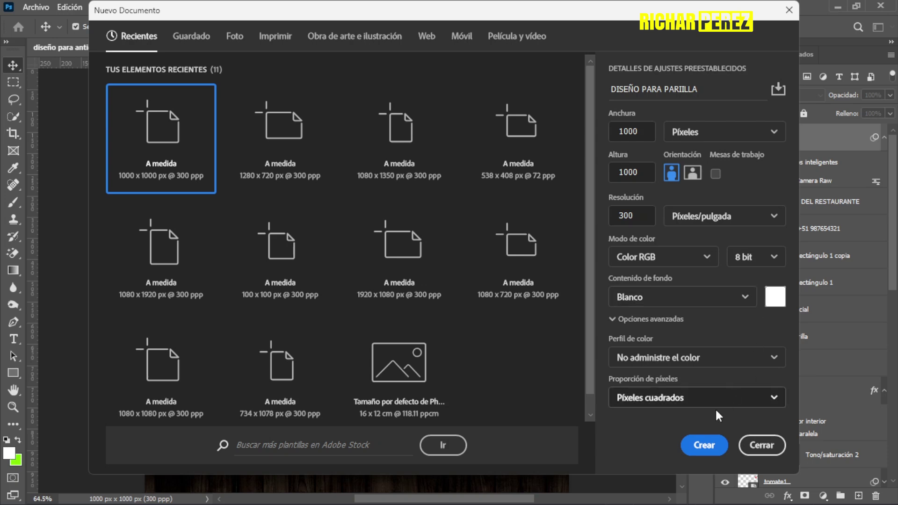
left_click(709, 450)
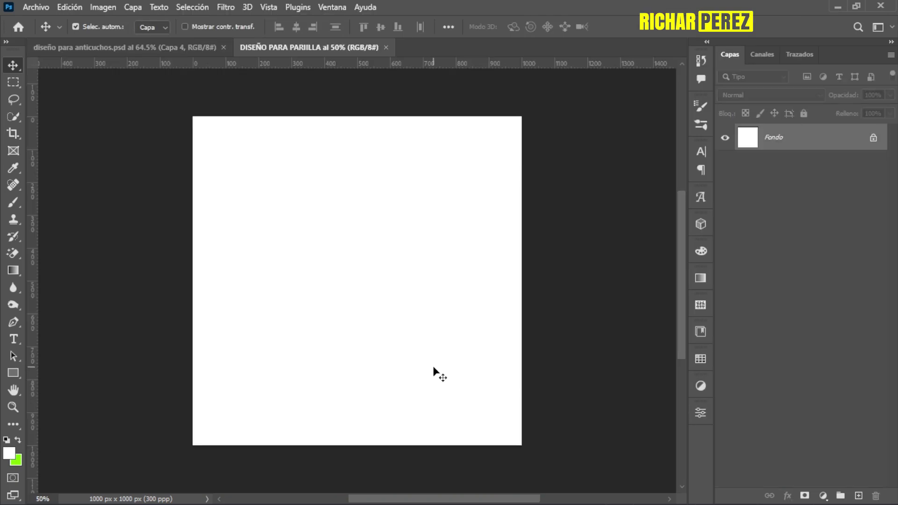
Add a Degradado fill layer from the Layers panel's fill and adjustment menu
scroll(420, 359, "up", 1)
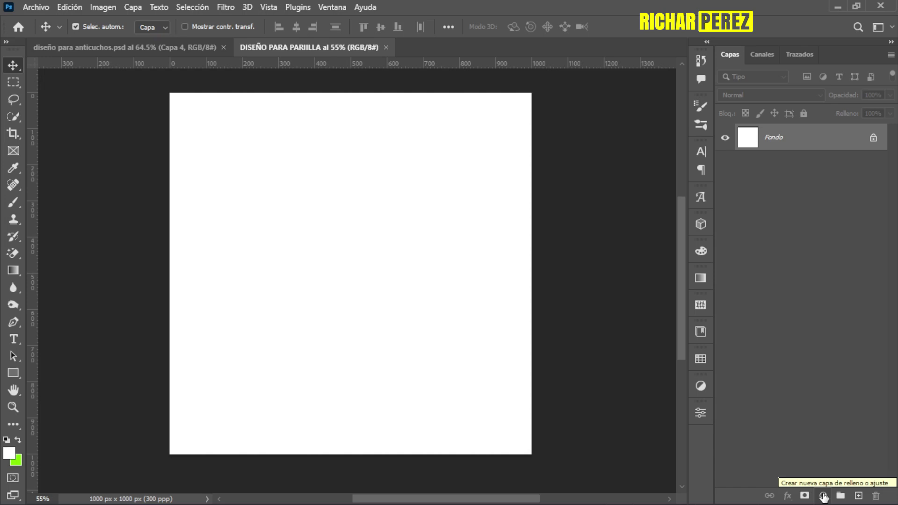
left_click(823, 496)
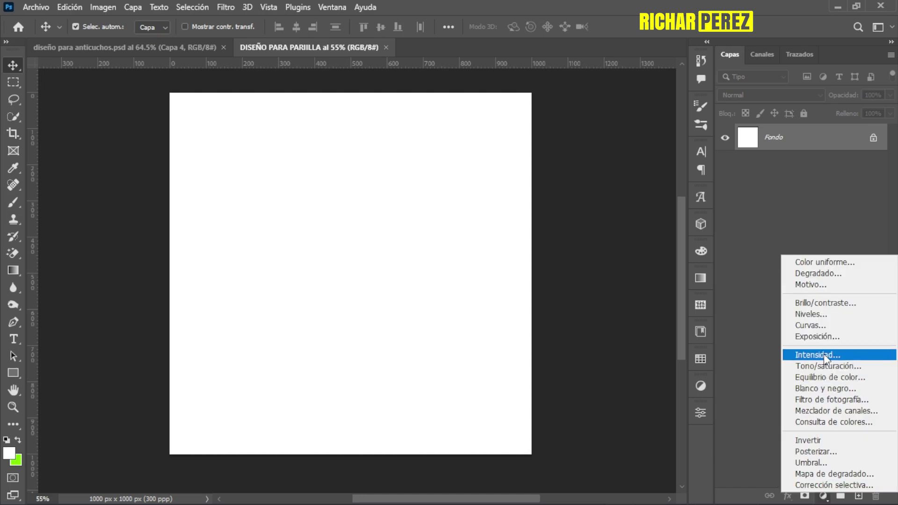
left_click(819, 274)
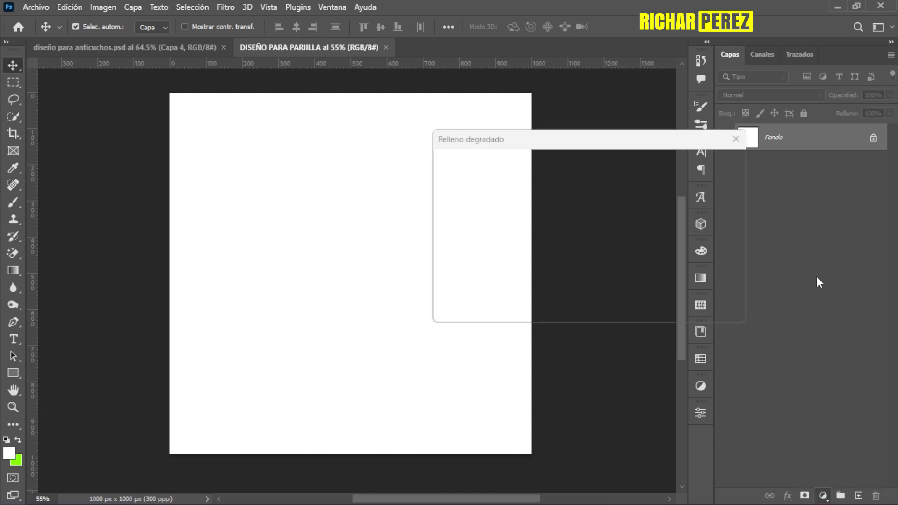
Load the Basics Foreground to Background gradient and set its left stop to black 000000
left_click_drag(611, 146, 520, 143)
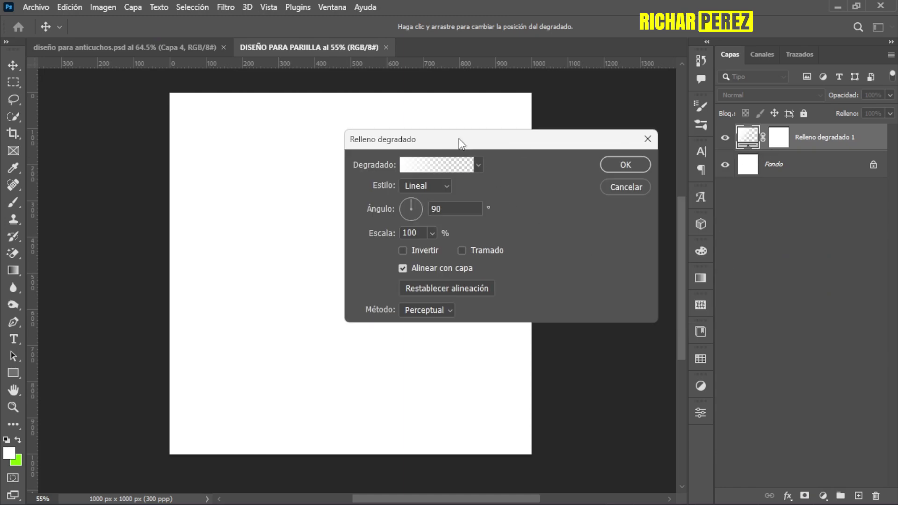
left_click(421, 165)
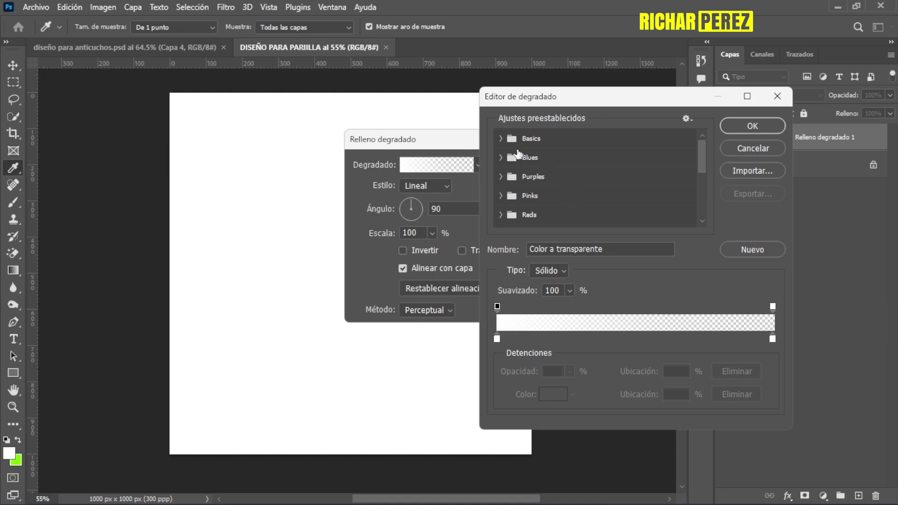
left_click(500, 139)
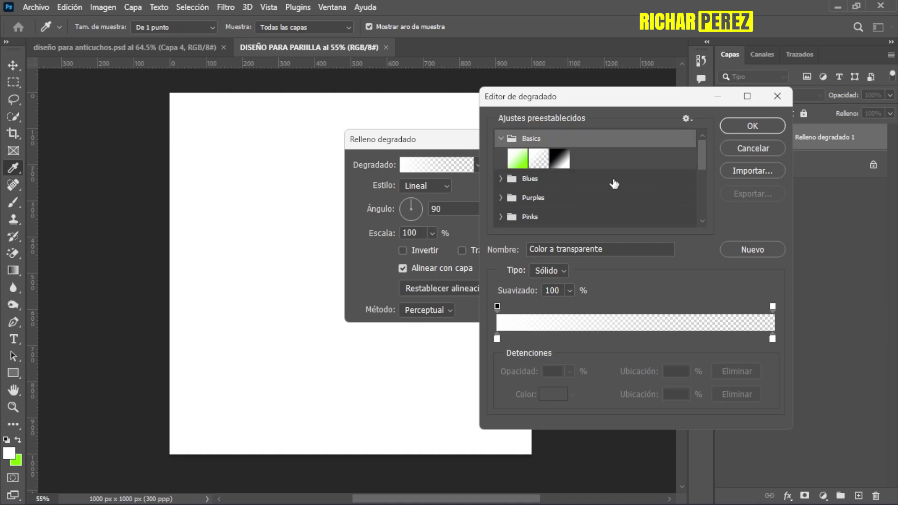
left_click(518, 159)
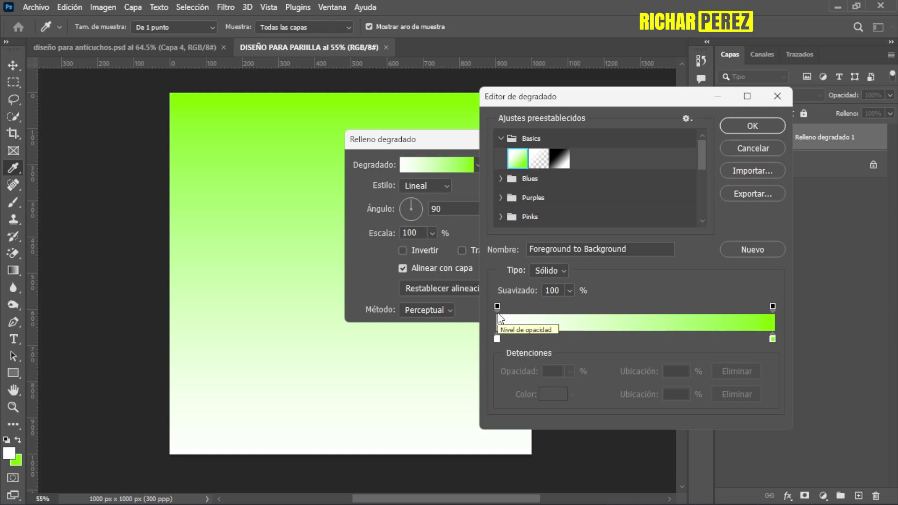
left_click(496, 340)
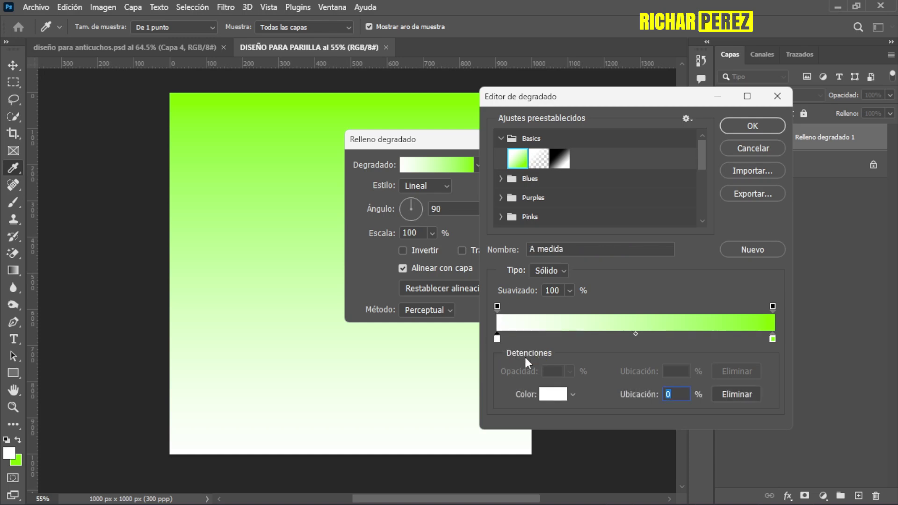
left_click(555, 399)
type("000000")
left_click(678, 180)
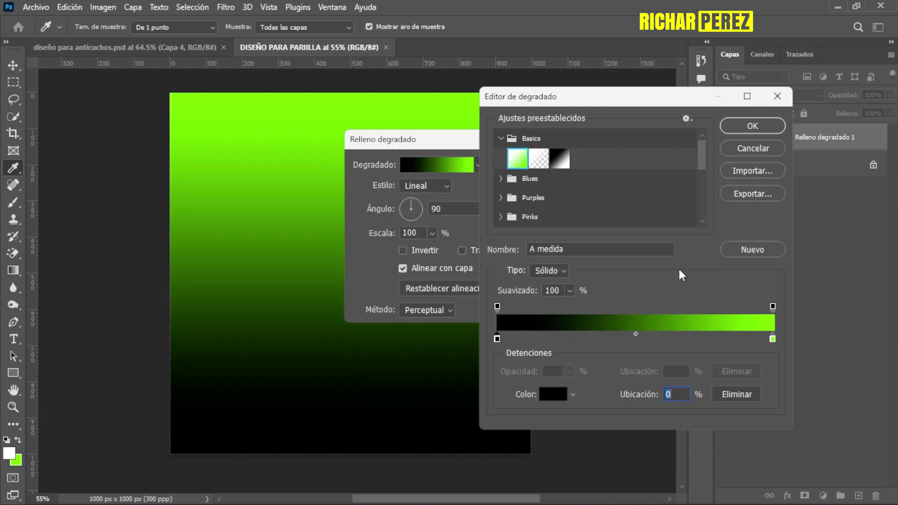
Set the gradient's right stop to dark grey 474747 and accept the gradient
left_click(773, 339)
left_click(556, 395)
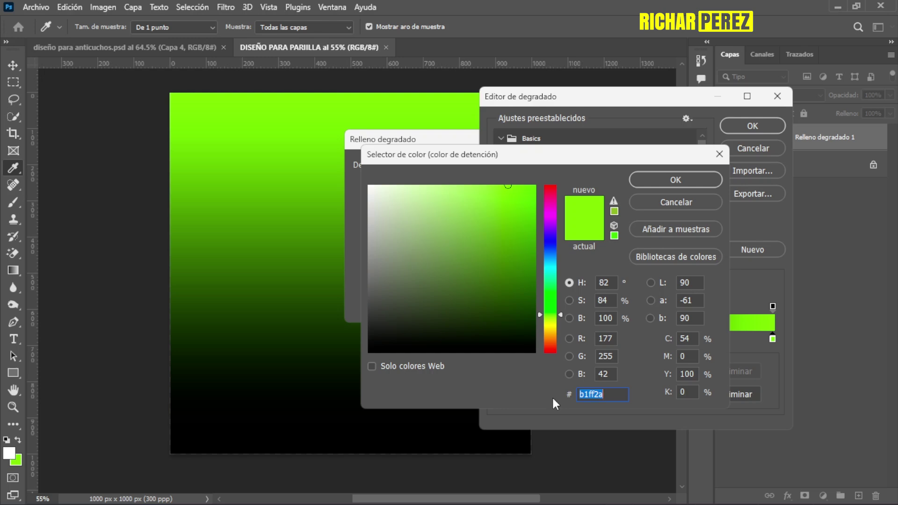
type("474747")
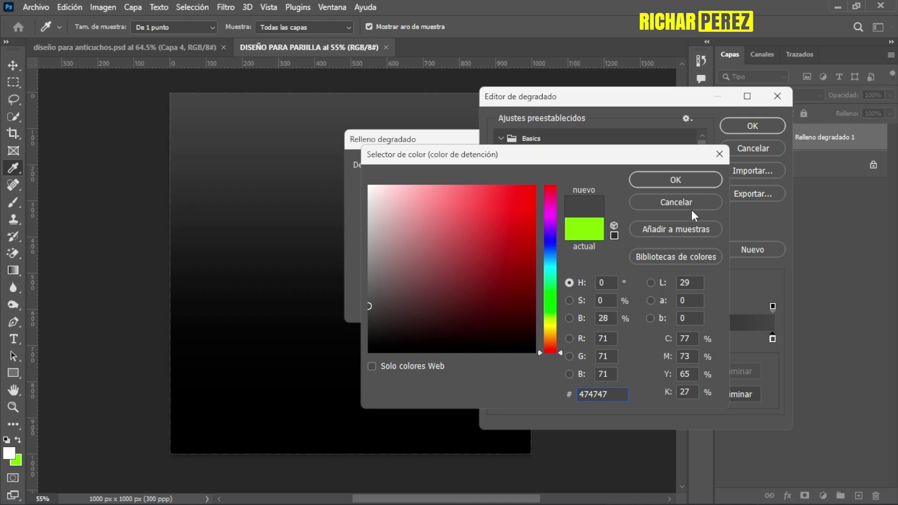
left_click(667, 177)
left_click(770, 134)
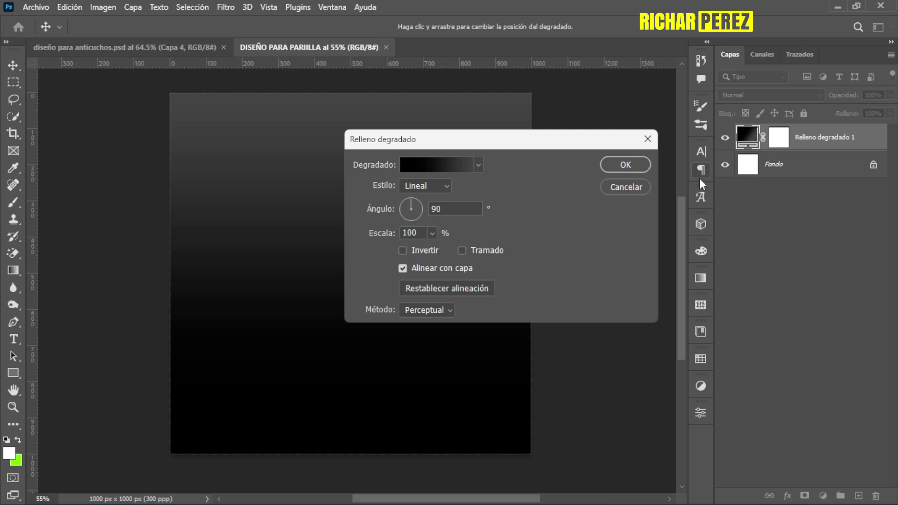
Make the gradient fill radial, inverted, at about 152% scale, and apply it
left_click(408, 187)
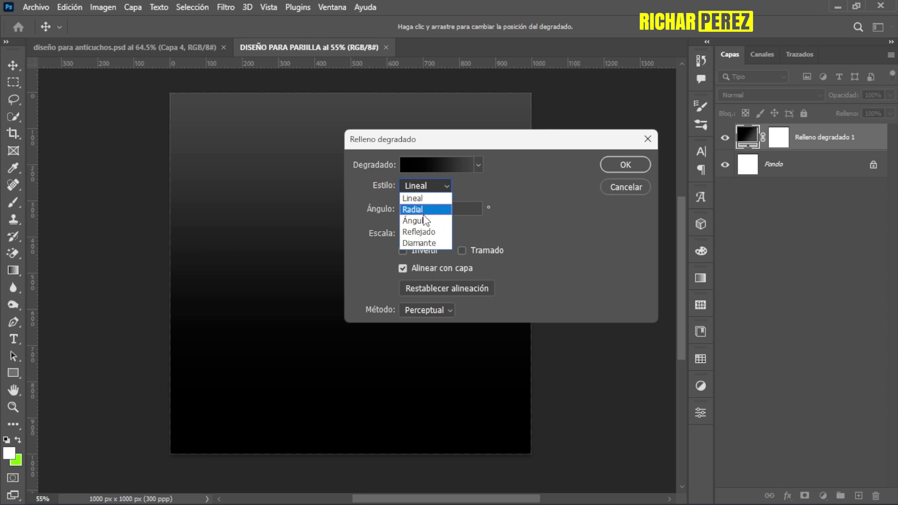
left_click(423, 212)
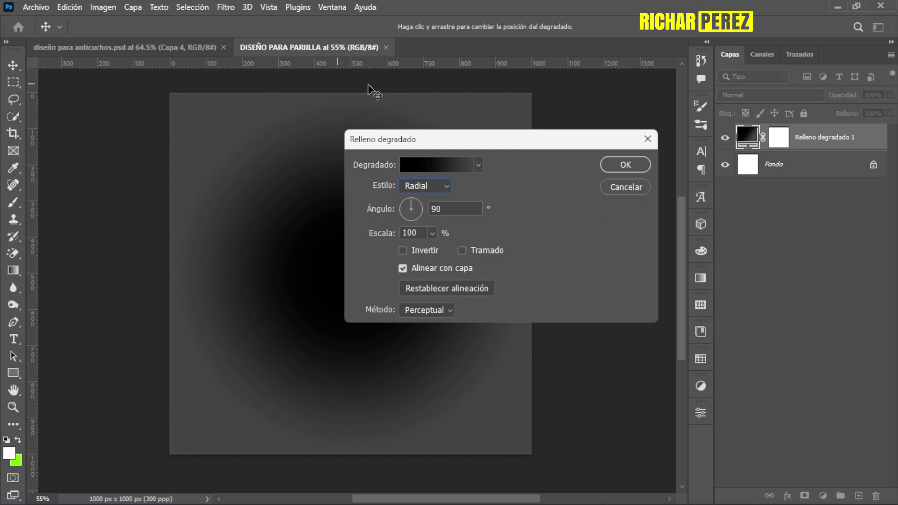
left_click(408, 251)
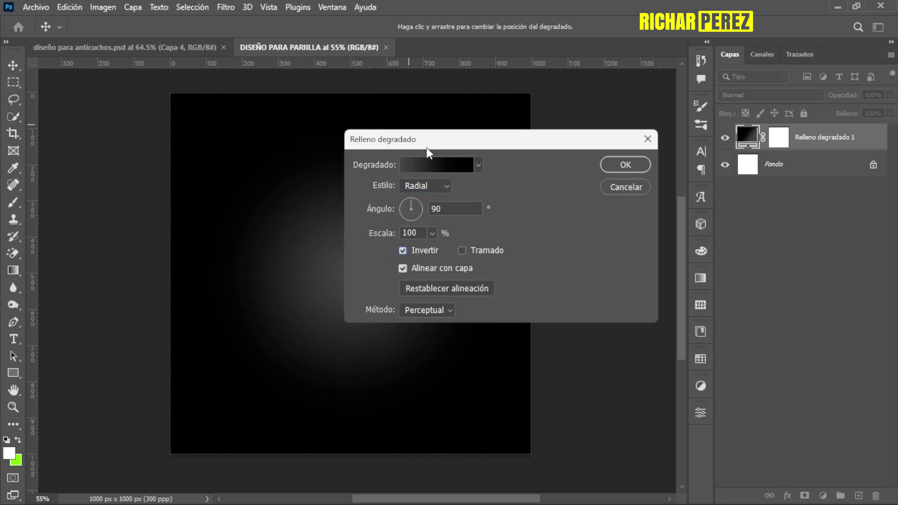
left_click(432, 233)
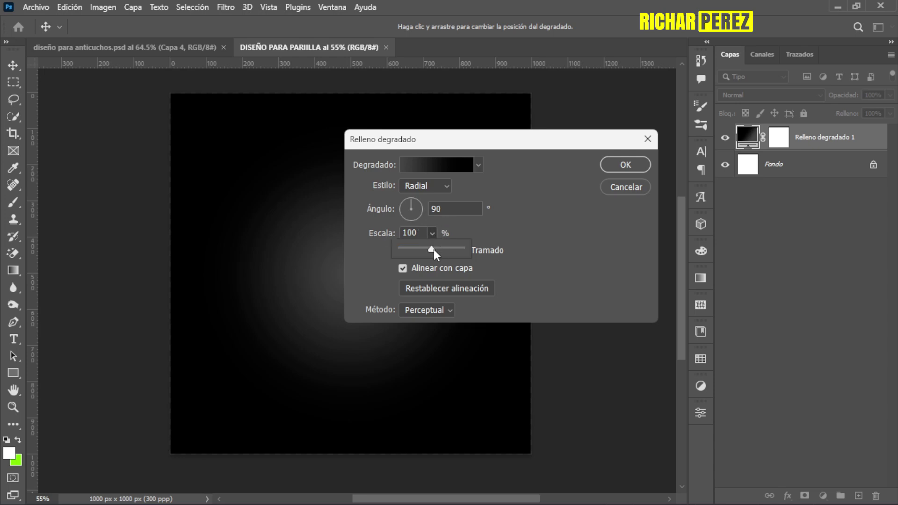
left_click_drag(432, 249, 434, 249)
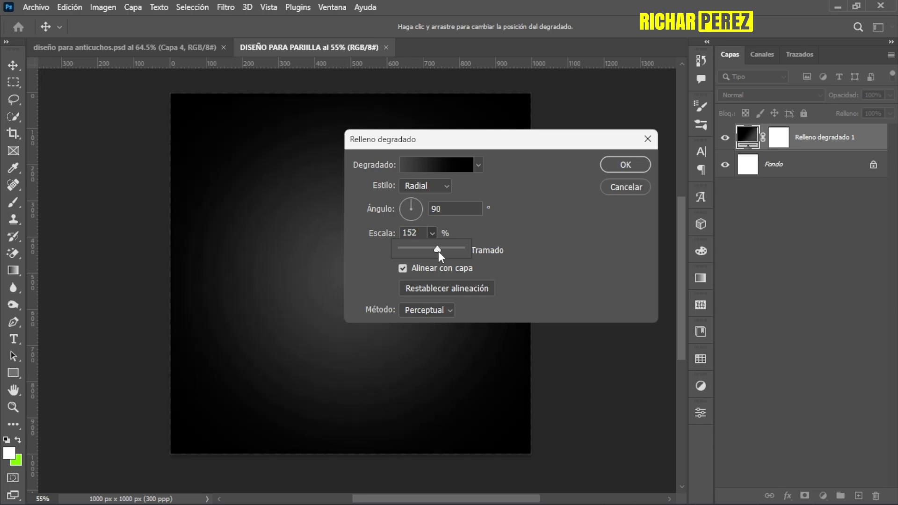
left_click(634, 165)
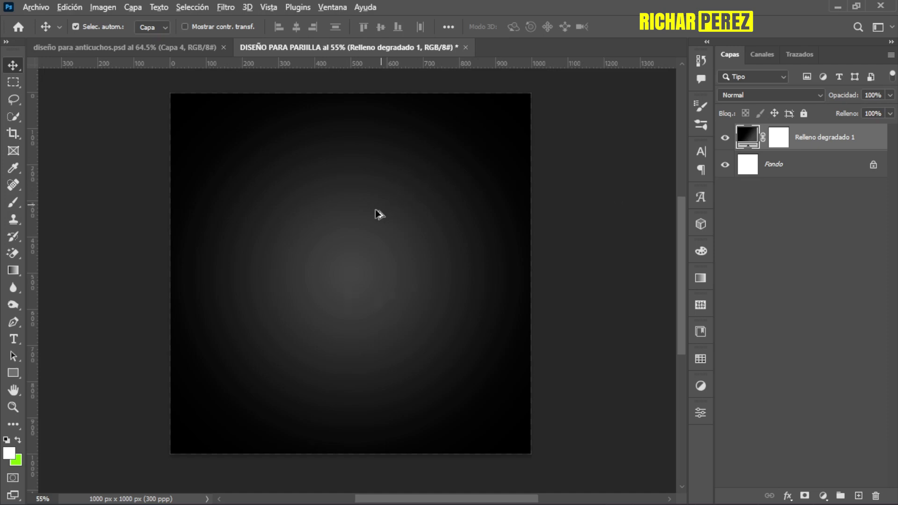
scroll(377, 217, "up", 3)
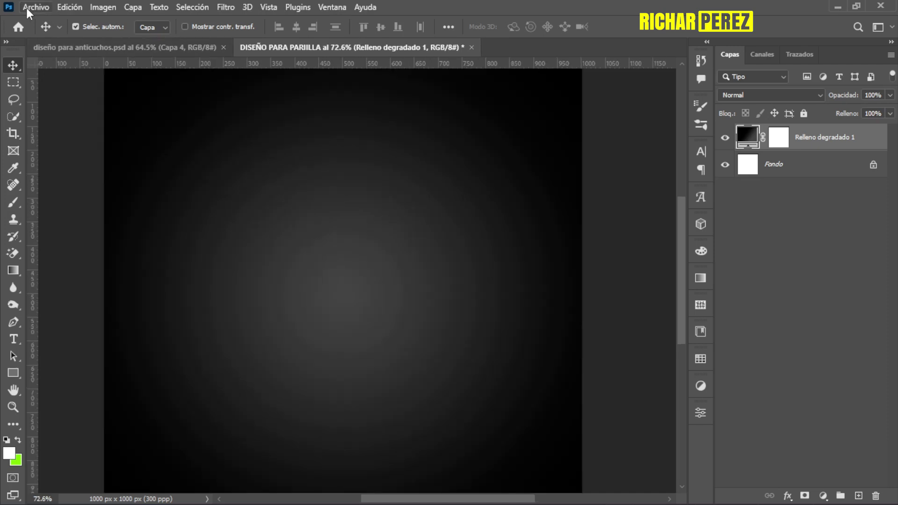
Place the TEXTURA fabric image into the document as an embedded layer
left_click(28, 6)
left_click(109, 255)
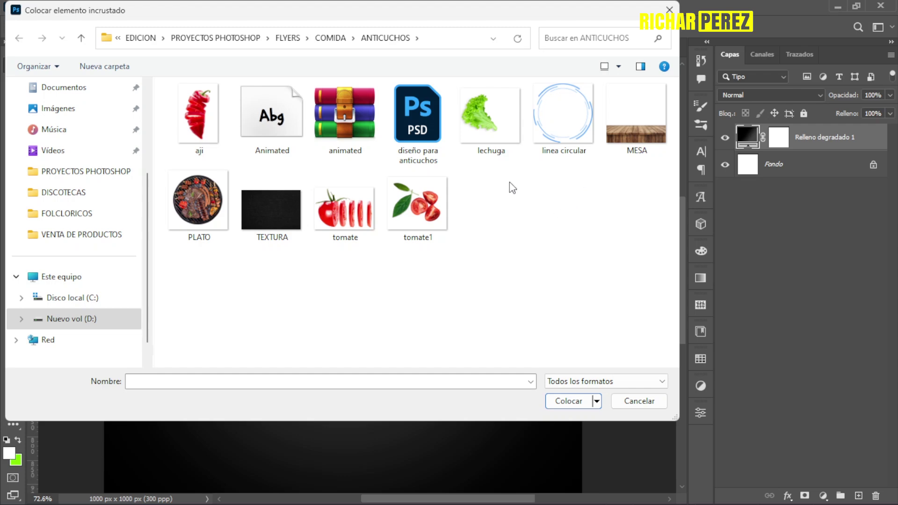
left_click(287, 214)
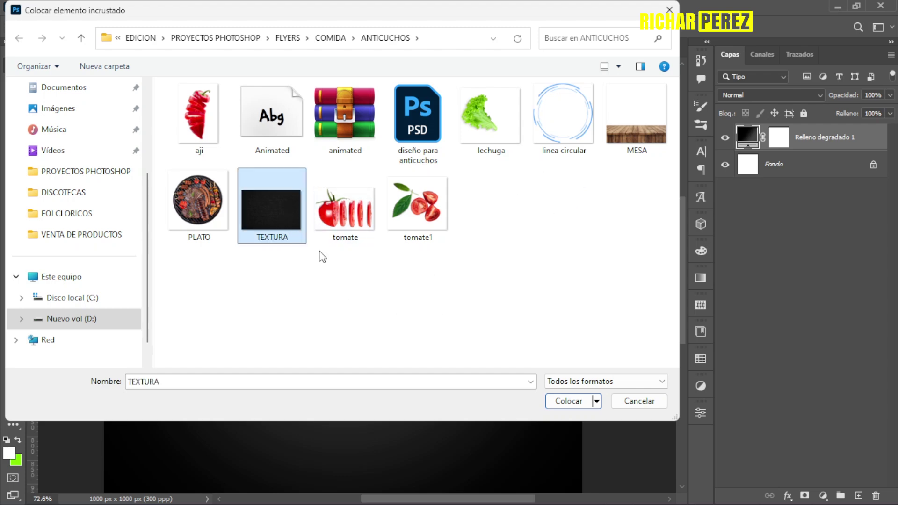
left_click(573, 401)
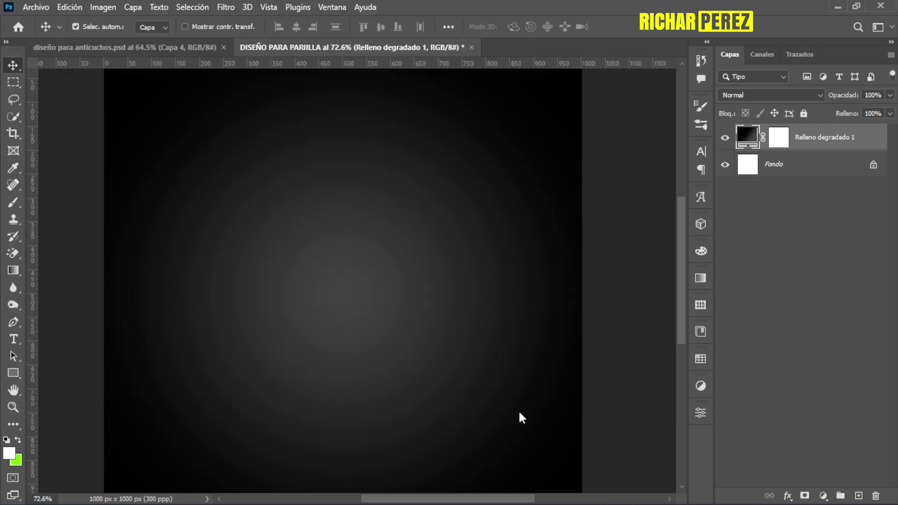
Stretch the TEXTURA layer to about 230% so it covers most of the canvas
scroll(433, 377, "up", 2)
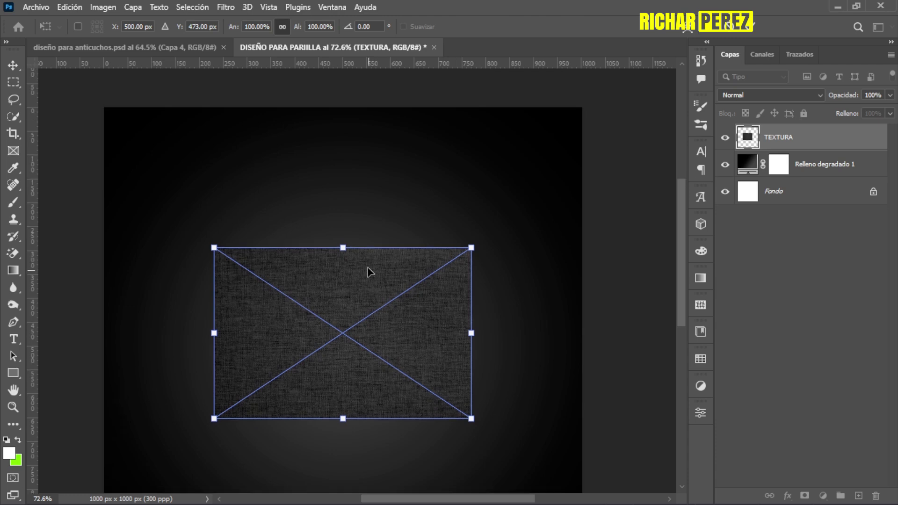
left_click_drag(344, 248, 365, 107)
scroll(395, 351, "down", 5)
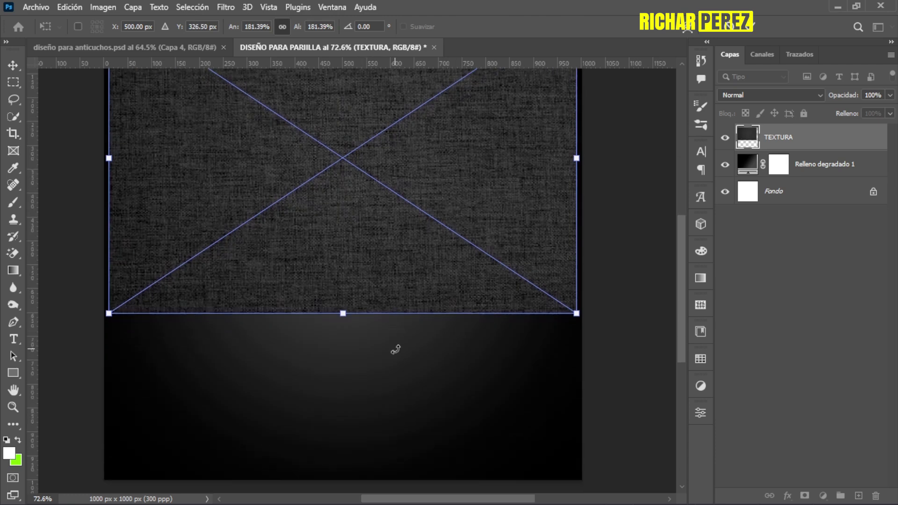
left_click_drag(344, 314, 346, 377)
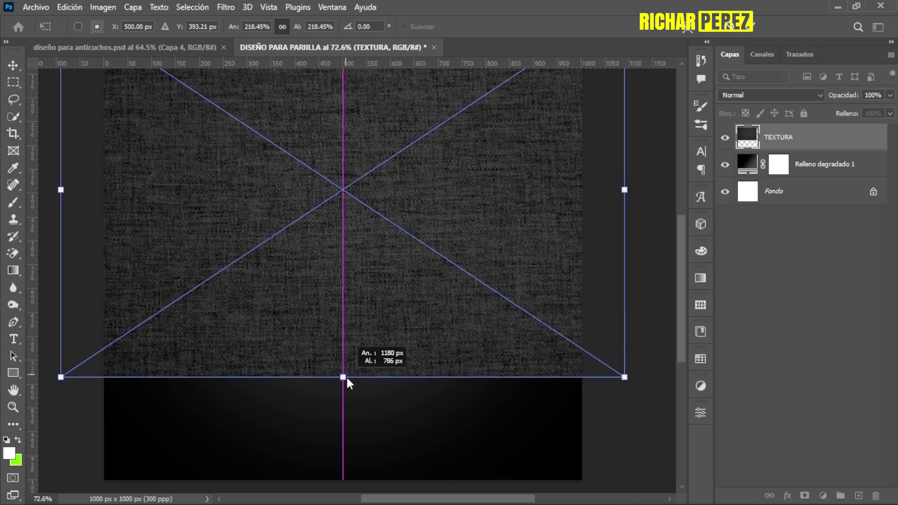
left_click_drag(347, 380, 350, 398)
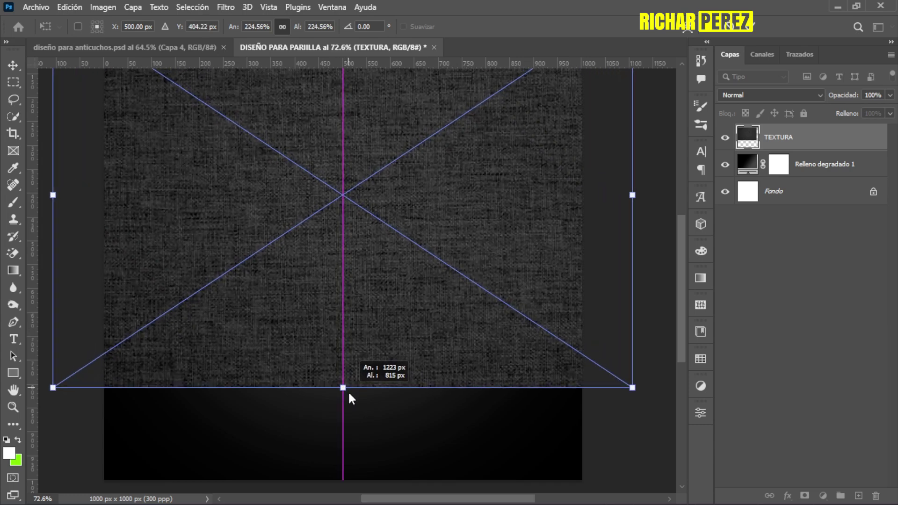
key("Return")
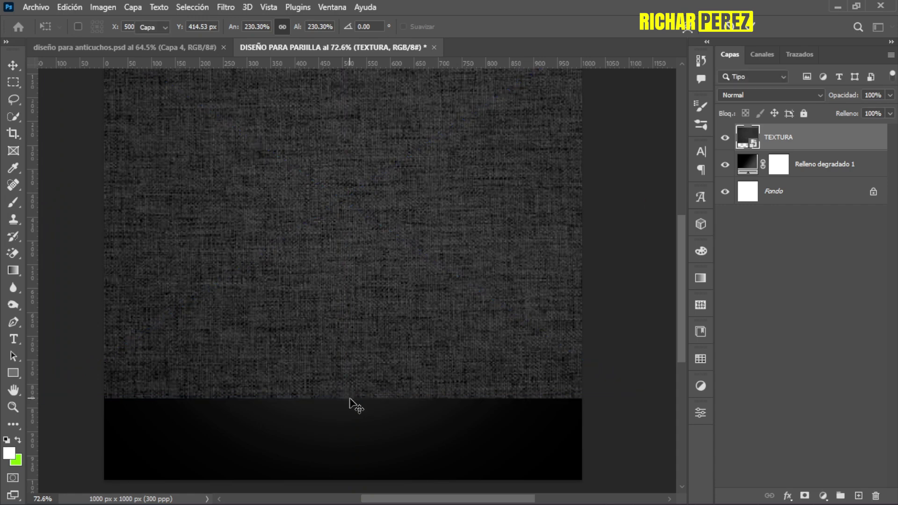
scroll(352, 390, "down", 2)
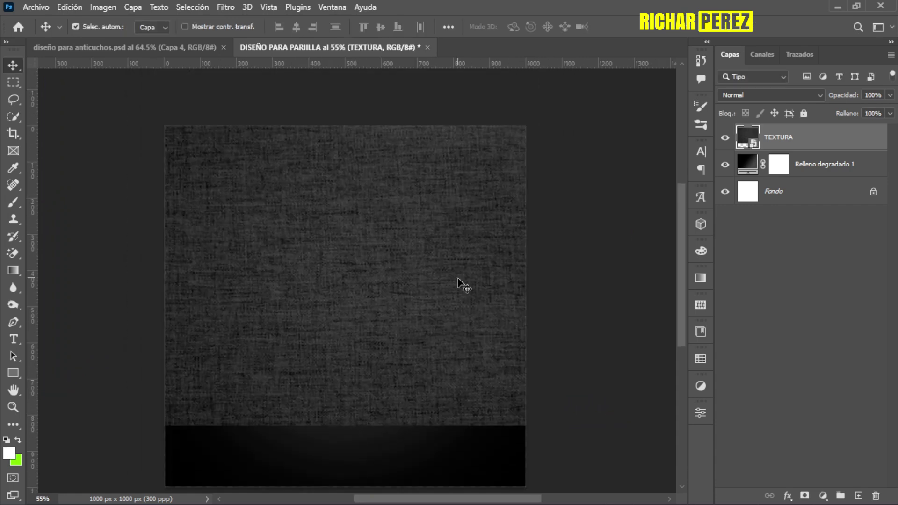
scroll(458, 279, "up", 1)
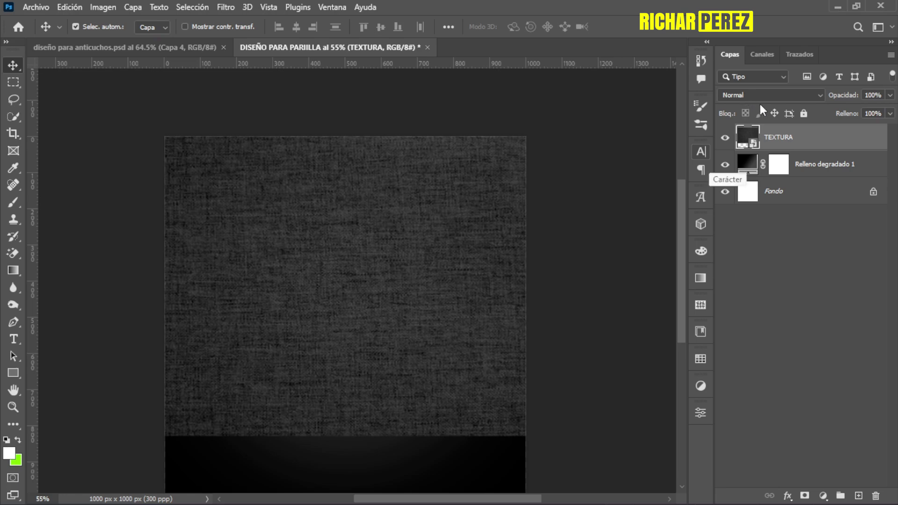
left_click(740, 95)
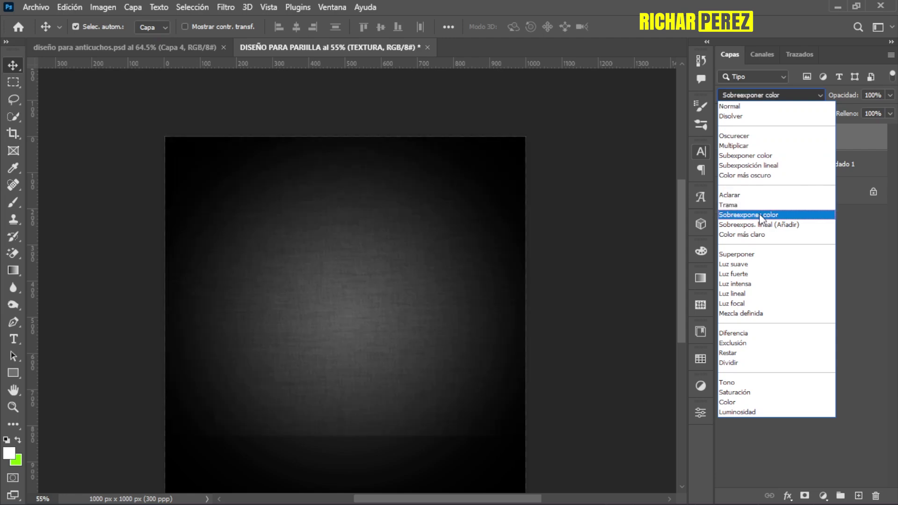
Set the TEXTURA layer's blend mode to Sobreexponer color
left_click(759, 214)
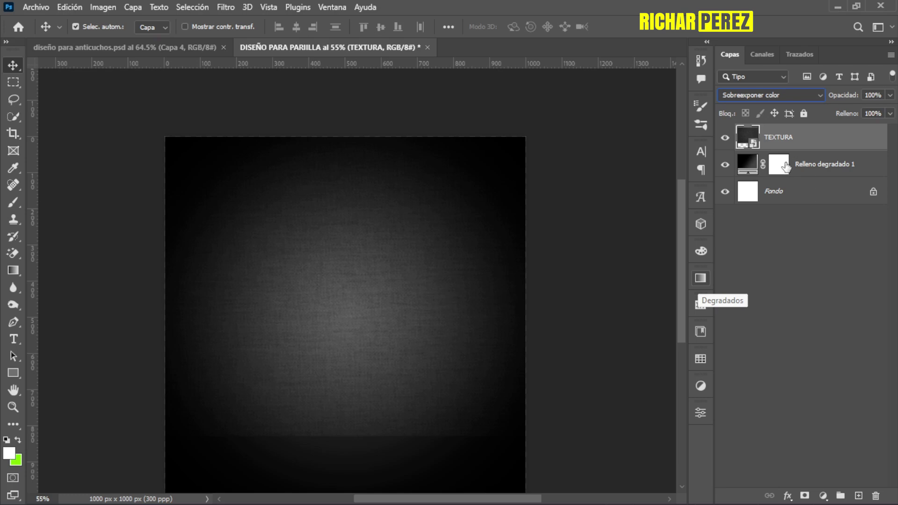
left_click(35, 7)
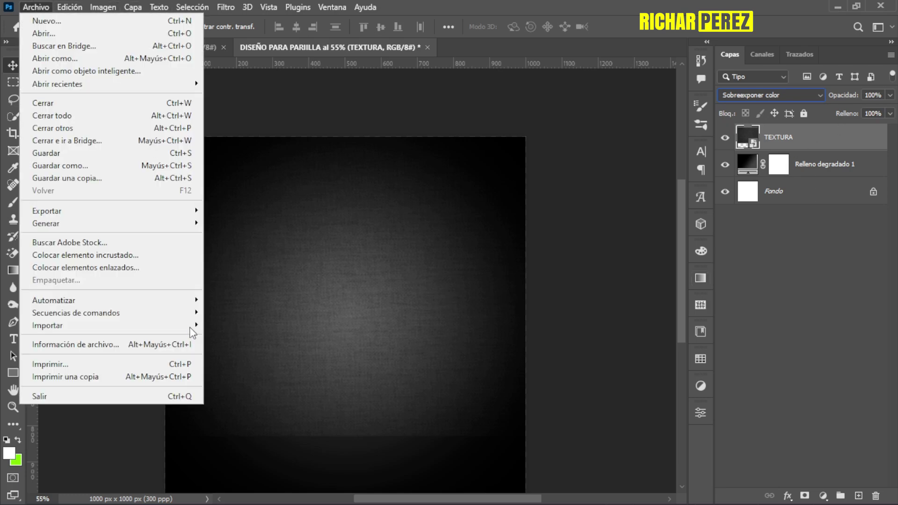
Place the MESA table image and move it down 62 px along the canvas bottom
left_click(141, 252)
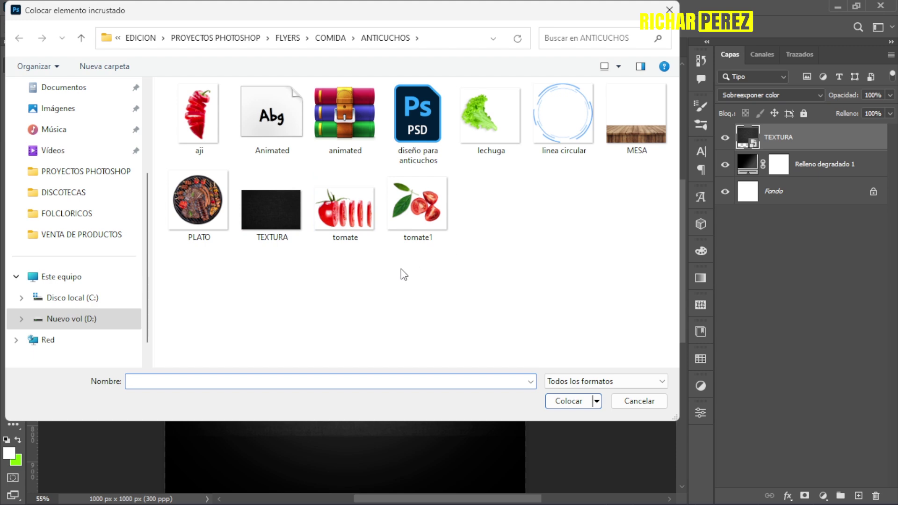
left_click(629, 137)
left_click(569, 401)
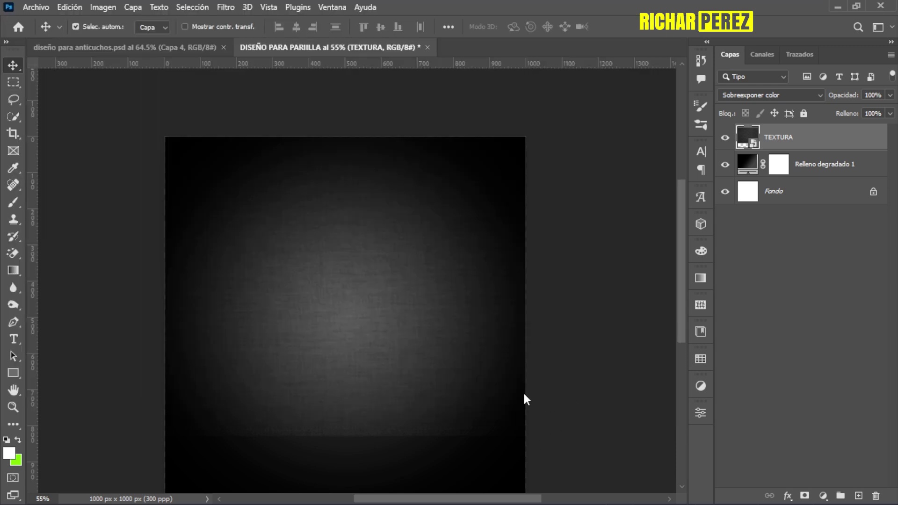
scroll(444, 364, "down", 1)
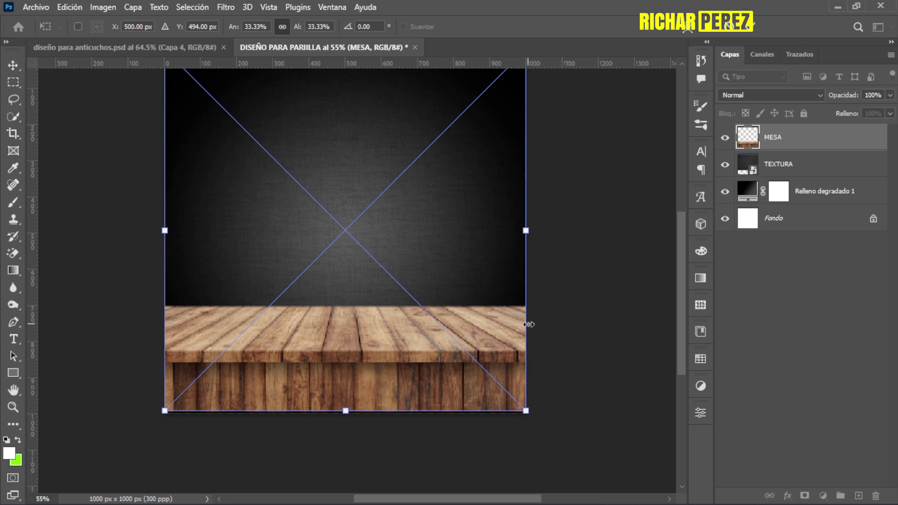
left_click_drag(504, 321, 502, 346)
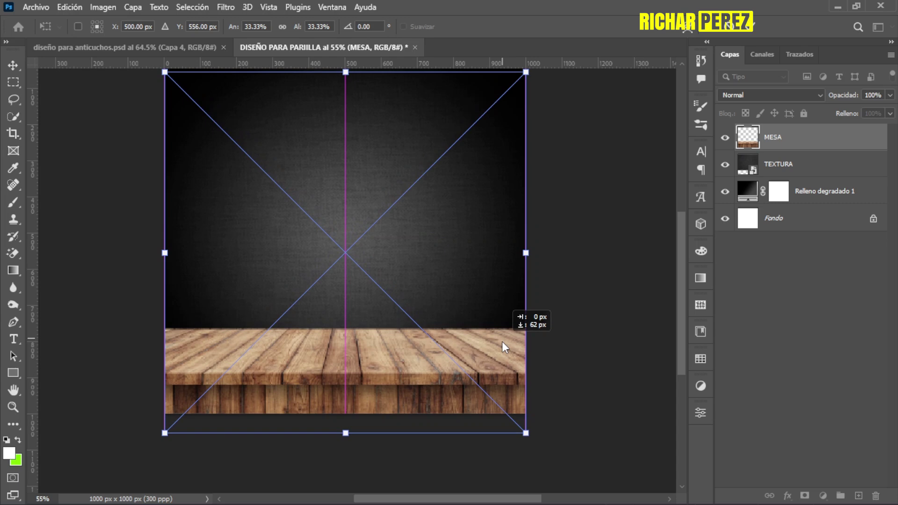
key("Return")
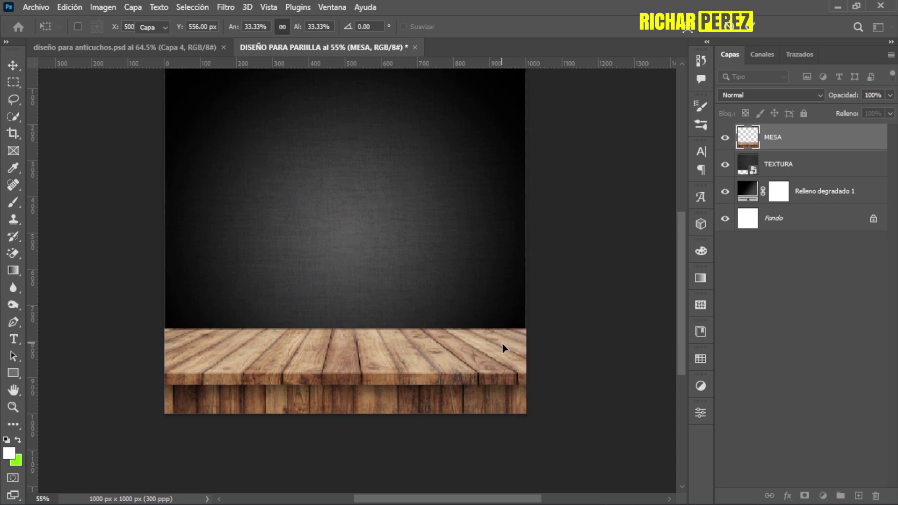
scroll(381, 355, "up", 2)
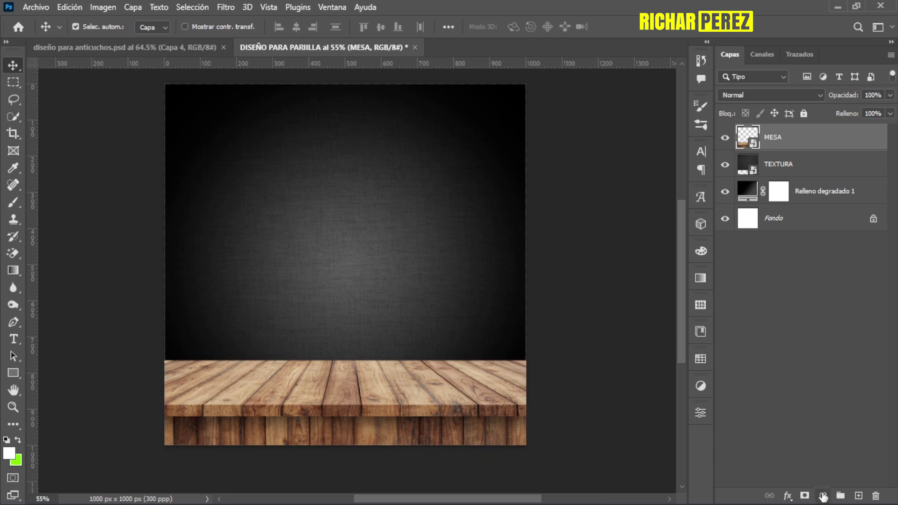
left_click(823, 497)
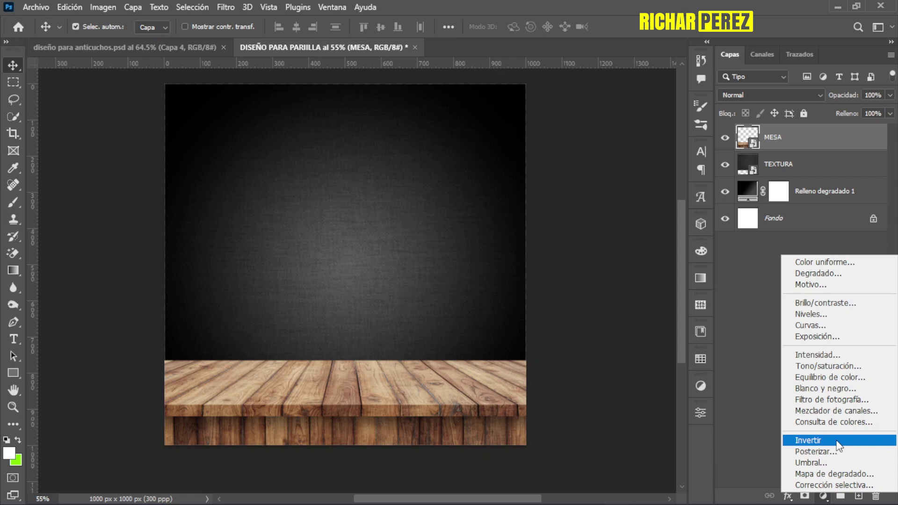
Add a Tono/saturación adjustment layer set to hue +4 and saturation +5
left_click(835, 367)
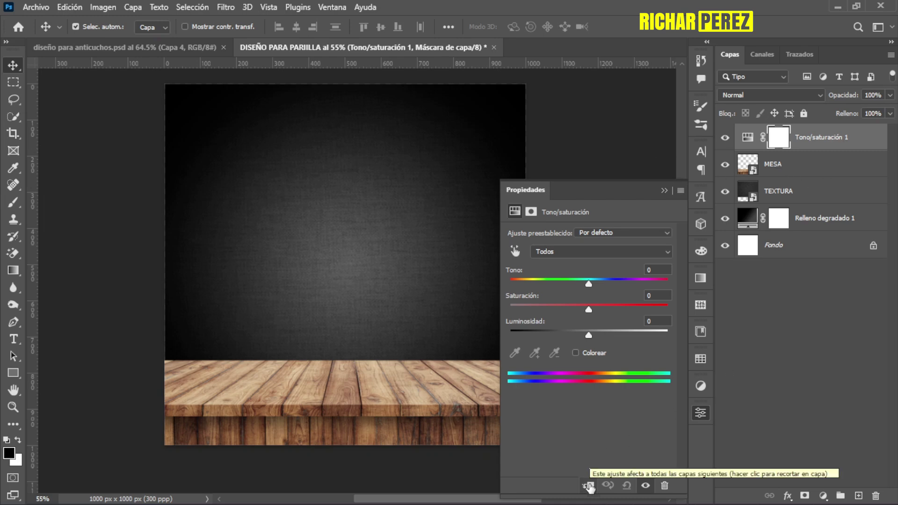
left_click(589, 487)
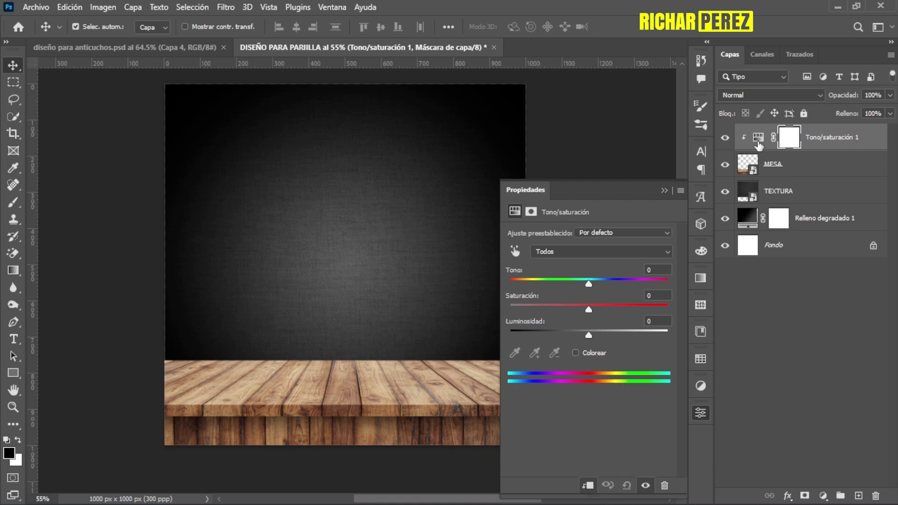
mouse_move(589, 284)
left_mouse_down()
mouse_move(562, 284)
mouse_move(610, 288)
mouse_move(598, 284)
left_mouse_up()
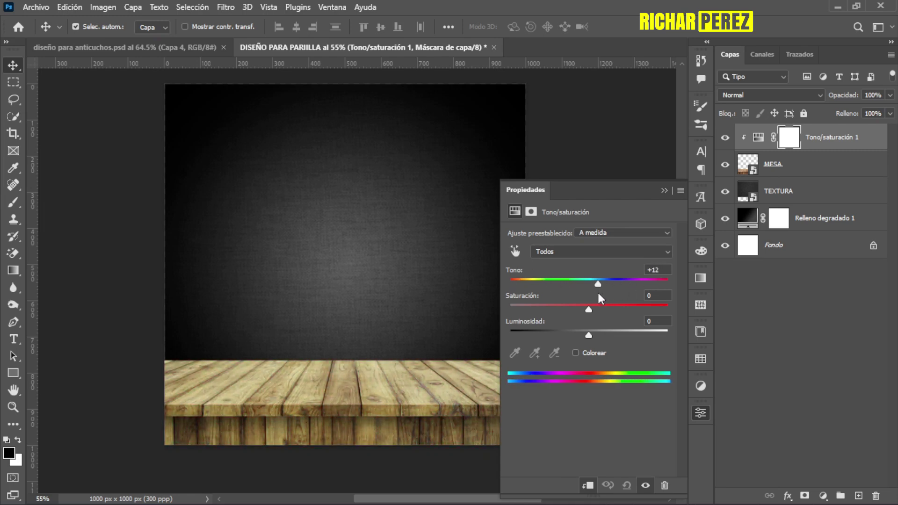
left_click(582, 487)
mouse_move(598, 282)
left_mouse_down()
mouse_move(630, 283)
mouse_move(574, 278)
mouse_move(604, 297)
mouse_move(591, 308)
mouse_move(510, 294)
mouse_move(646, 316)
mouse_move(597, 324)
mouse_move(618, 342)
mouse_move(570, 321)
mouse_move(622, 328)
mouse_move(583, 326)
mouse_move(594, 324)
left_mouse_up()
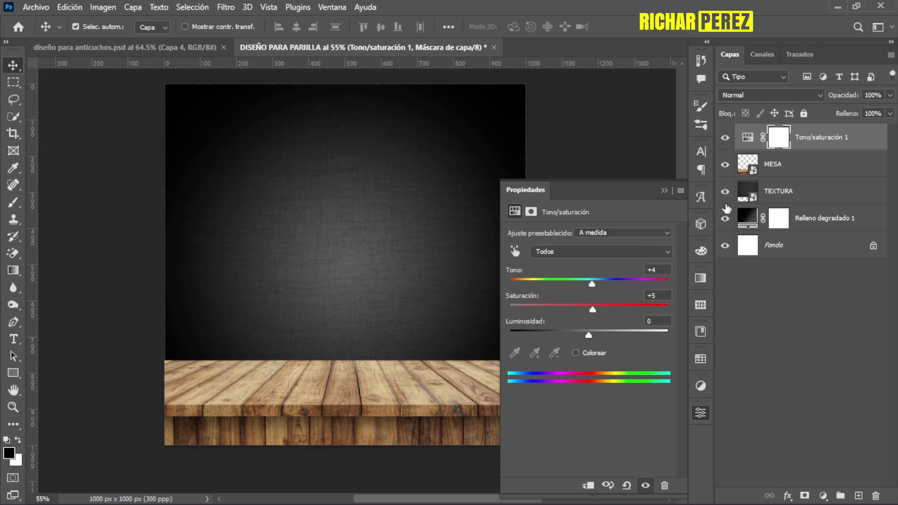
left_click(664, 190)
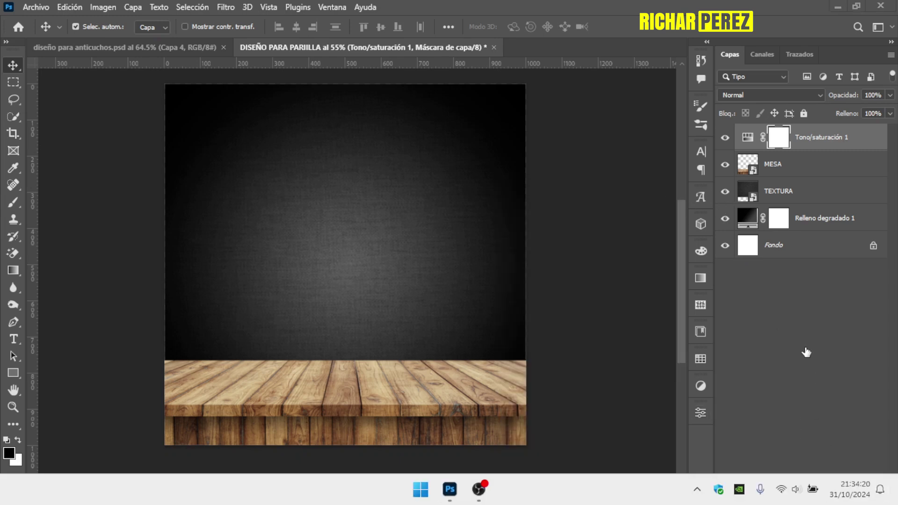
left_click(835, 494)
key("Escape")
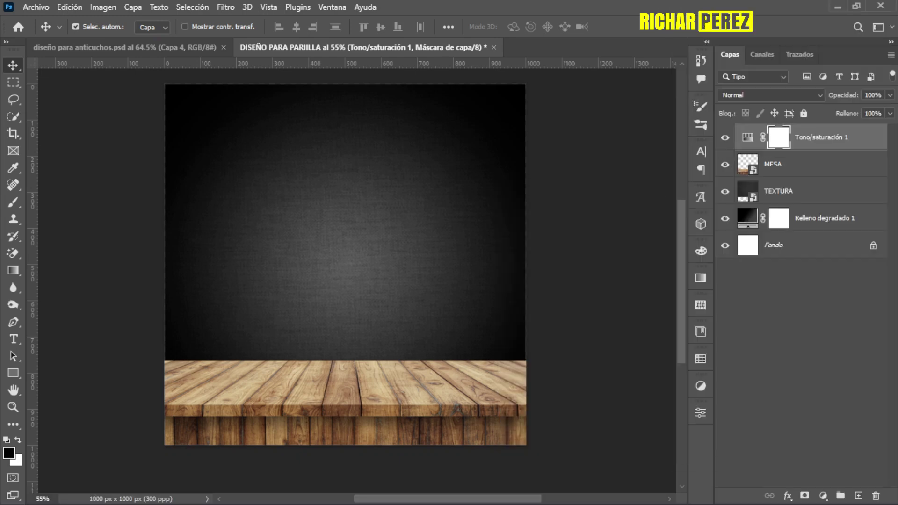
Add a trial Curves adjustment layer, then delete it
left_click(821, 497)
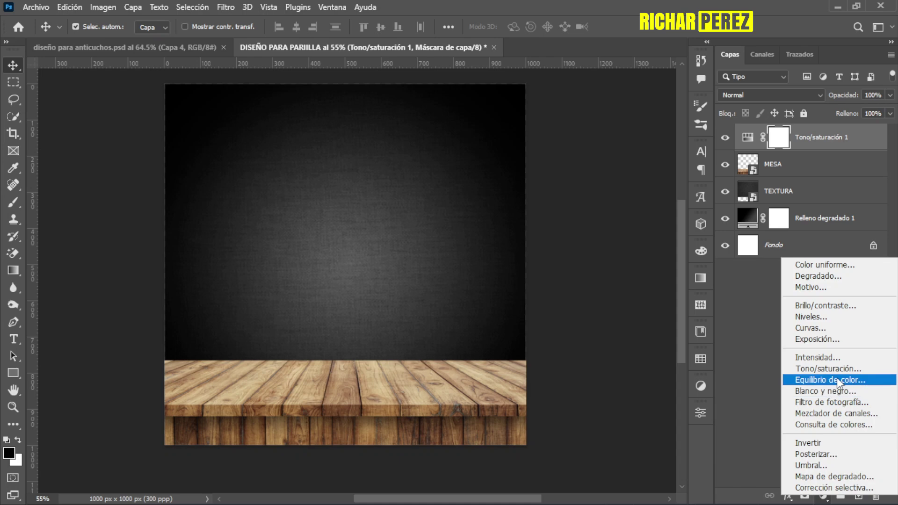
left_click(829, 329)
mouse_move(592, 337)
left_mouse_down()
mouse_move(588, 313)
mouse_move(600, 329)
left_mouse_up()
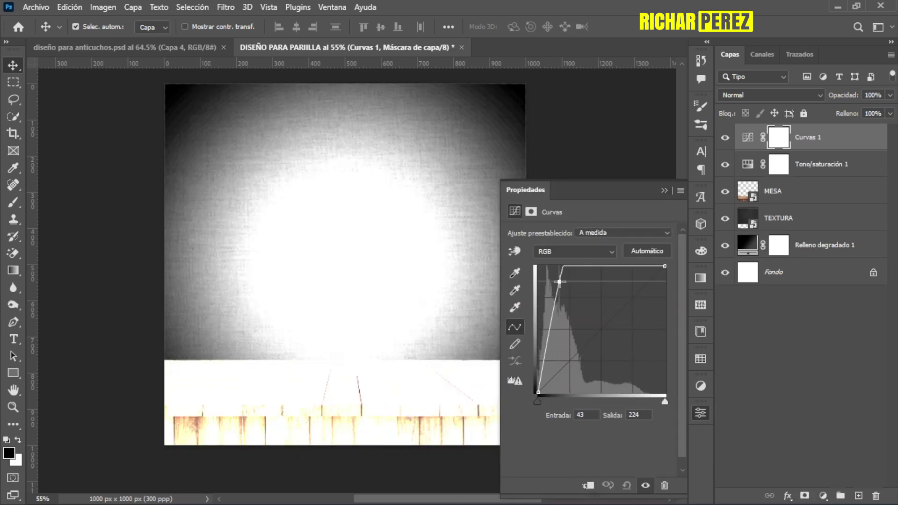
left_click(664, 189)
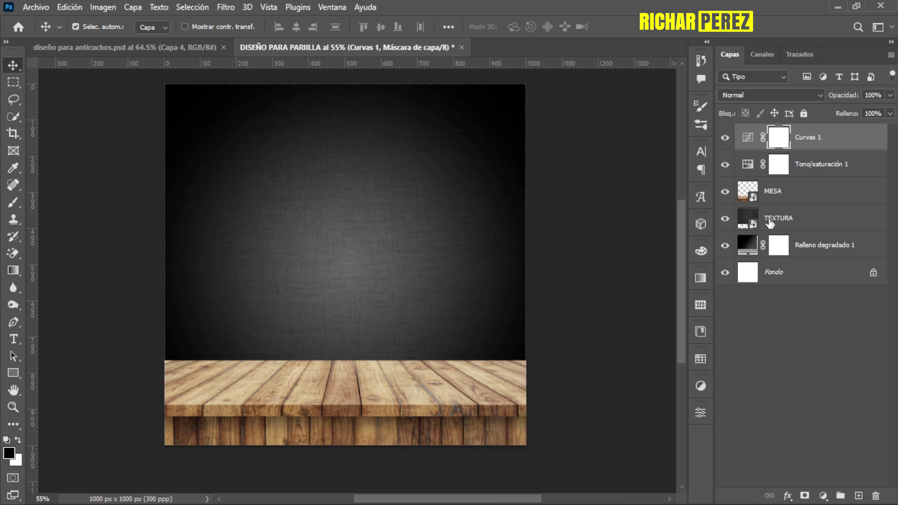
key("Delete")
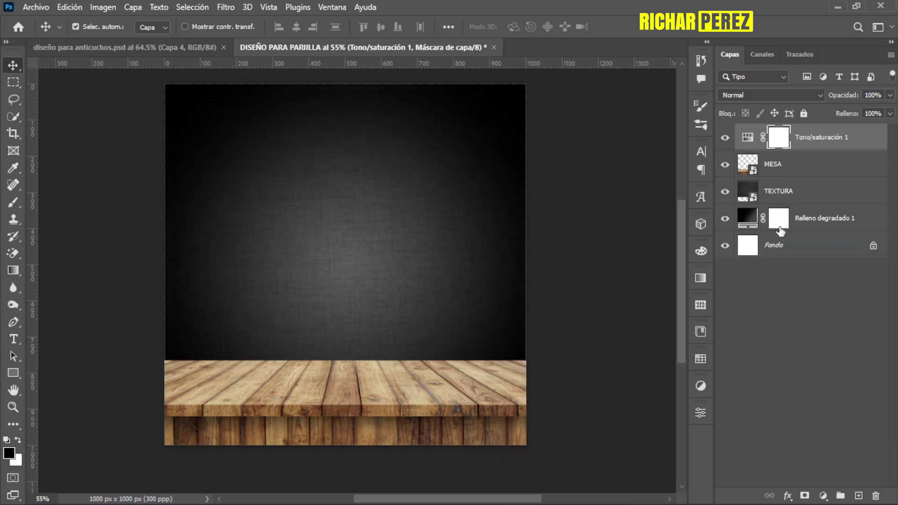
Clip the Hue/Saturation layer to MESA with saturation -63 and lightness -45
left_click(749, 136)
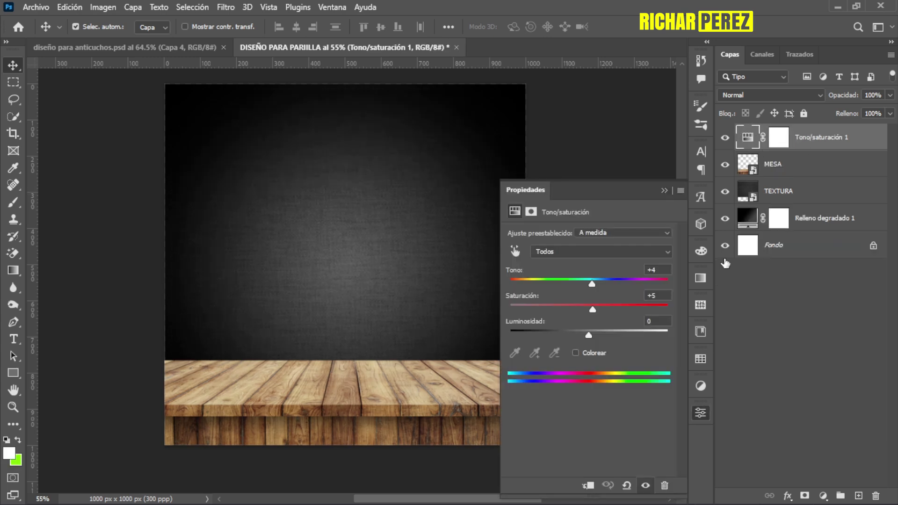
left_click(588, 487)
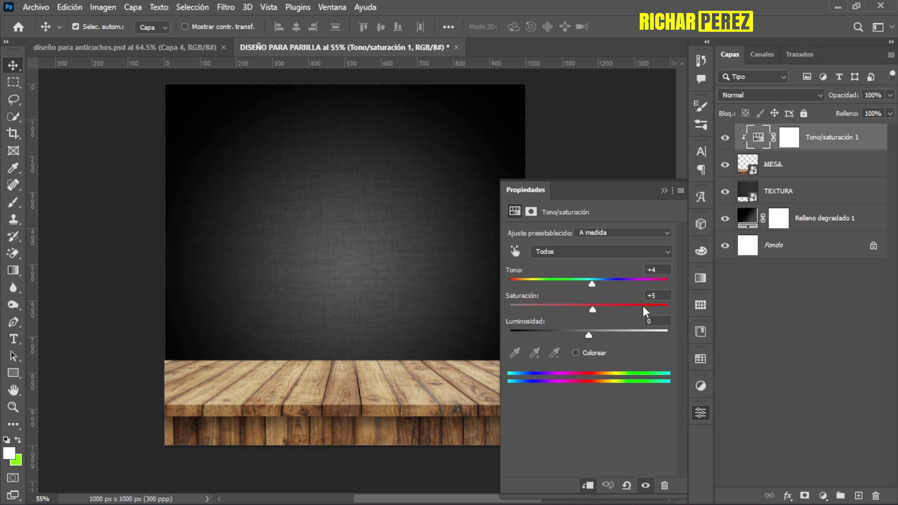
left_click_drag(594, 313, 557, 310)
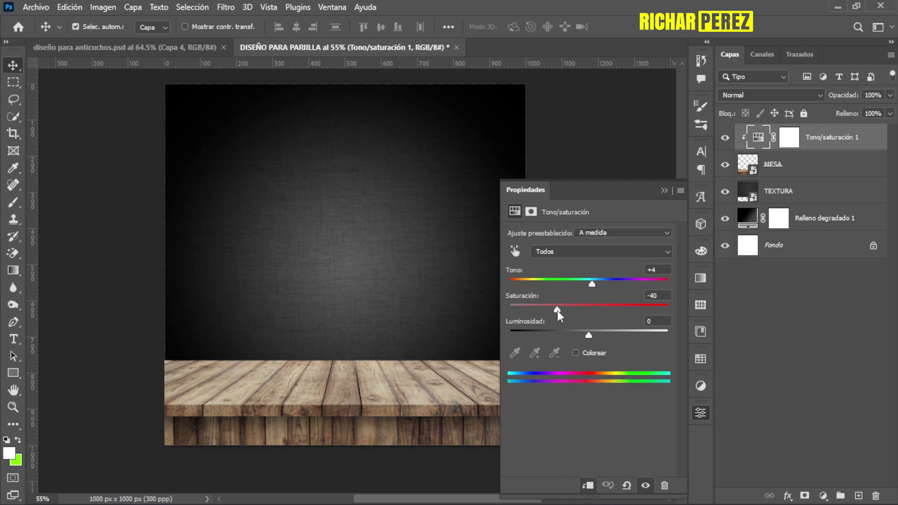
left_click_drag(556, 311, 548, 316)
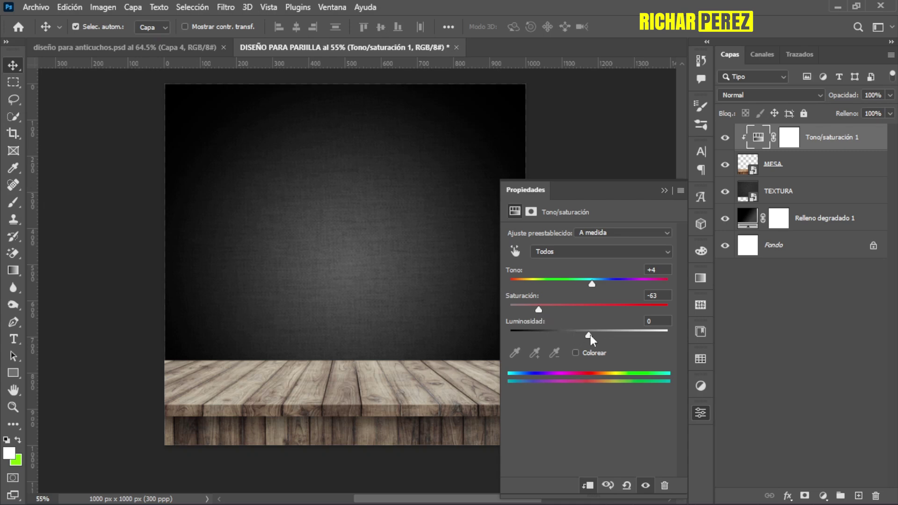
left_click_drag(588, 337, 554, 353)
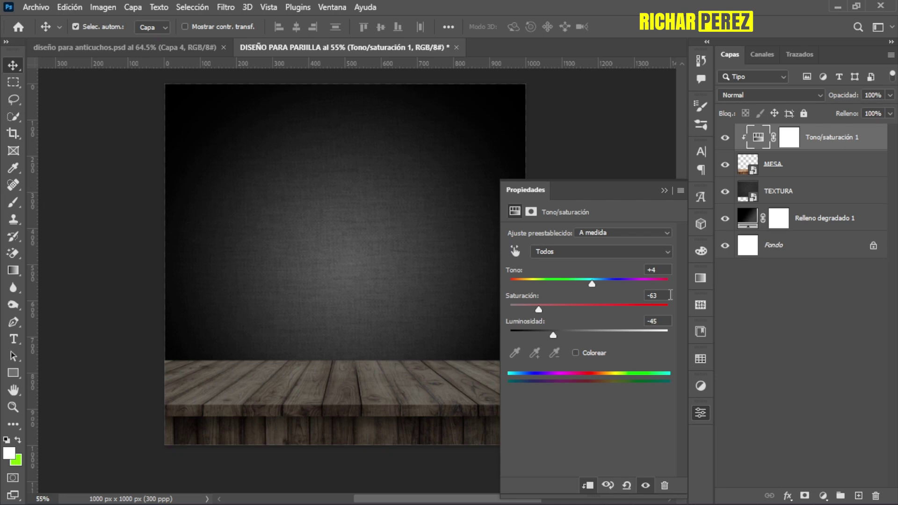
left_click(823, 496)
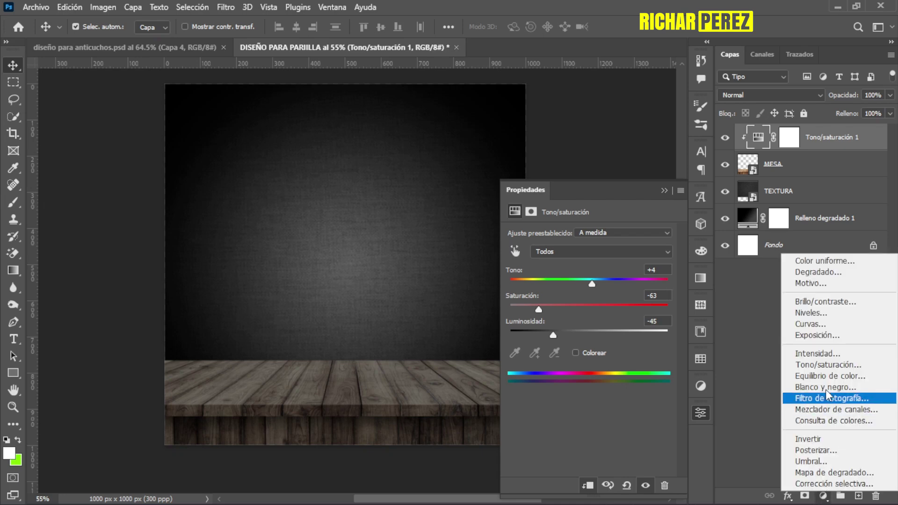
Add a Curves layer clipped to the table, with a point at input 141, output 101
left_click(811, 324)
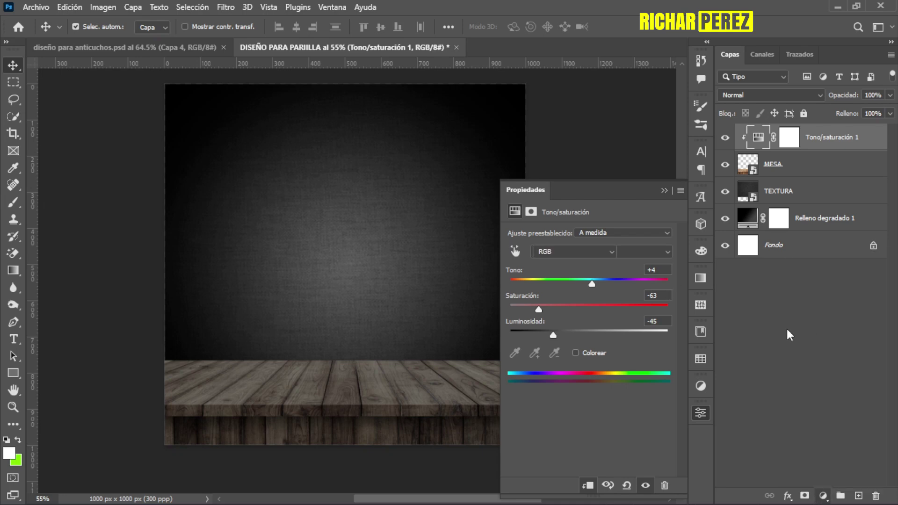
left_click(588, 486)
left_click_drag(603, 327, 606, 345)
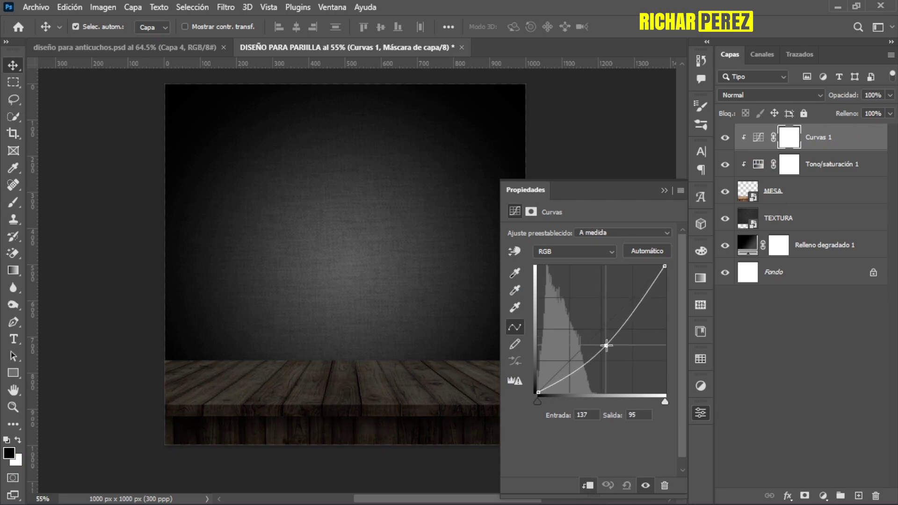
left_click_drag(607, 346, 608, 343)
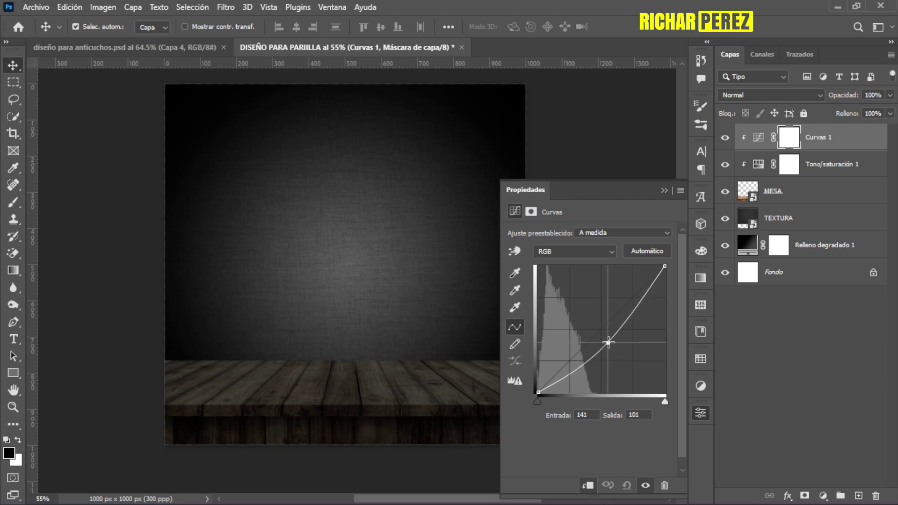
left_click(665, 191)
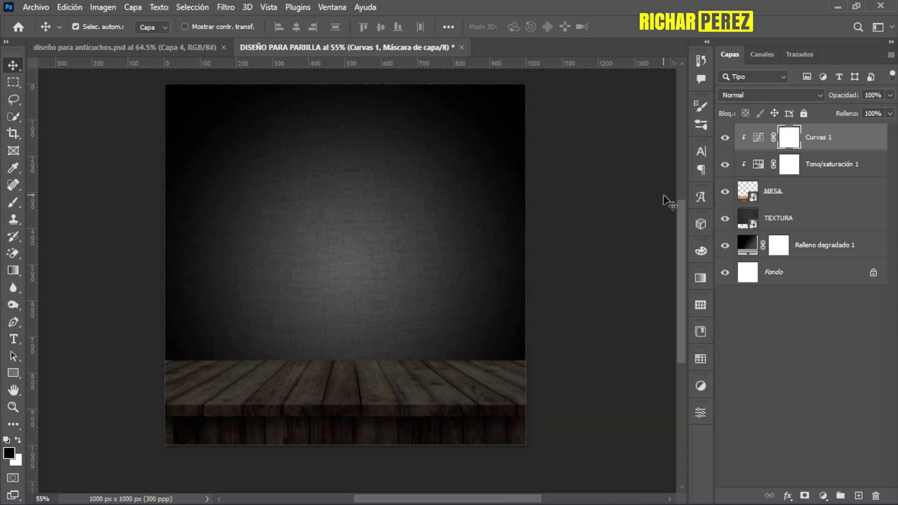
scroll(668, 202, "up", 2)
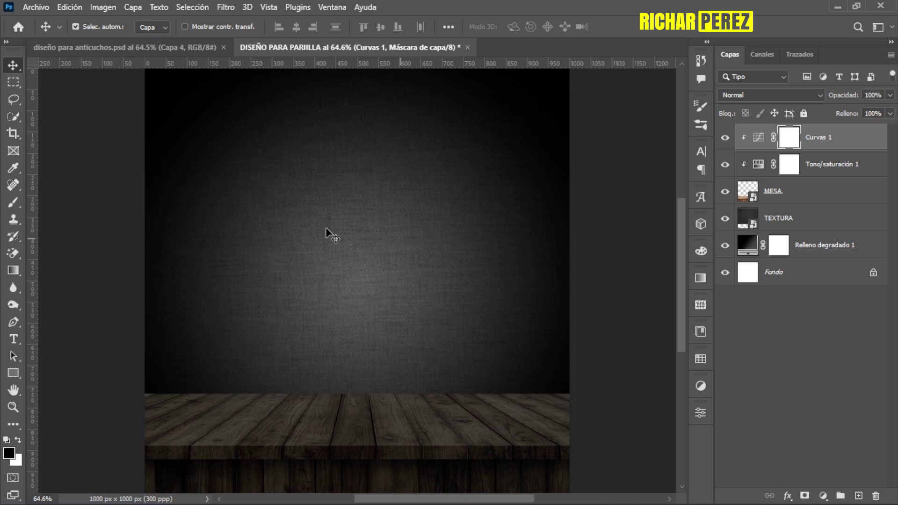
scroll(311, 255, "down", 2)
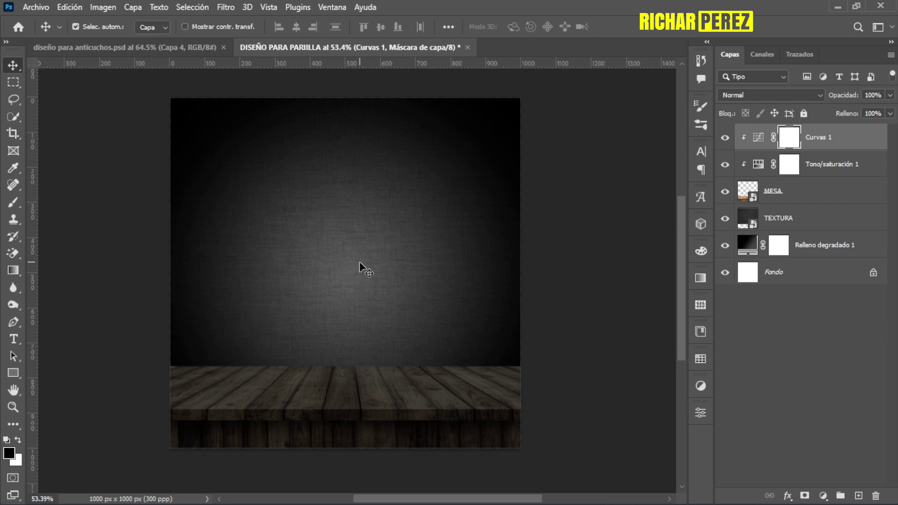
left_click(36, 7)
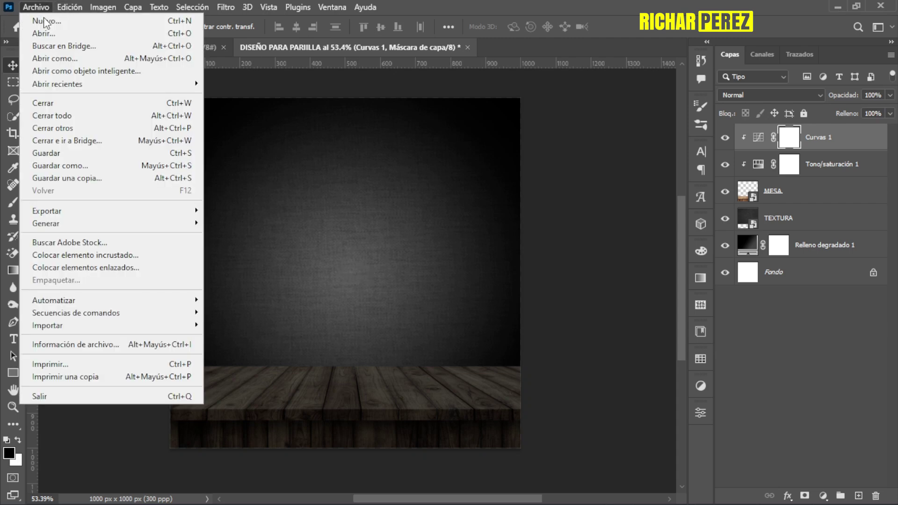
Embed the PLATO grill image, scaled to about 71% and moved lower over the table
left_click(132, 251)
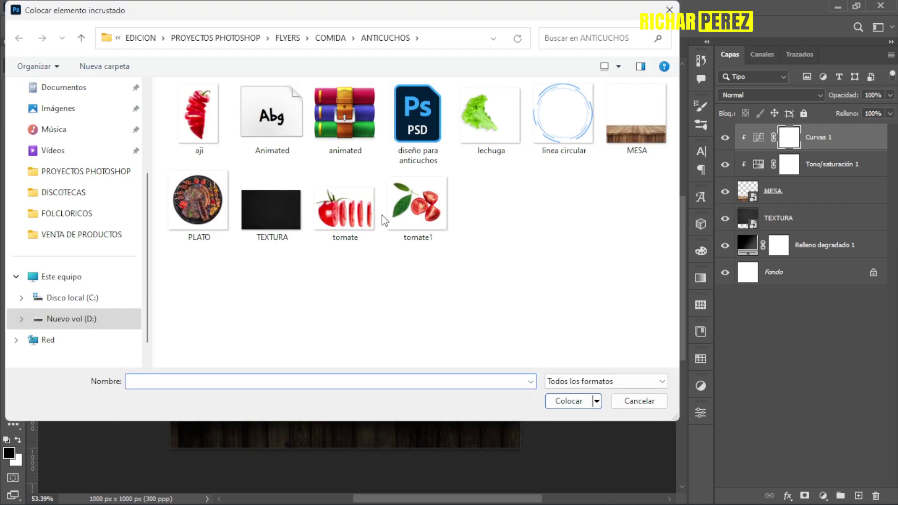
left_click(211, 204)
left_click(569, 401)
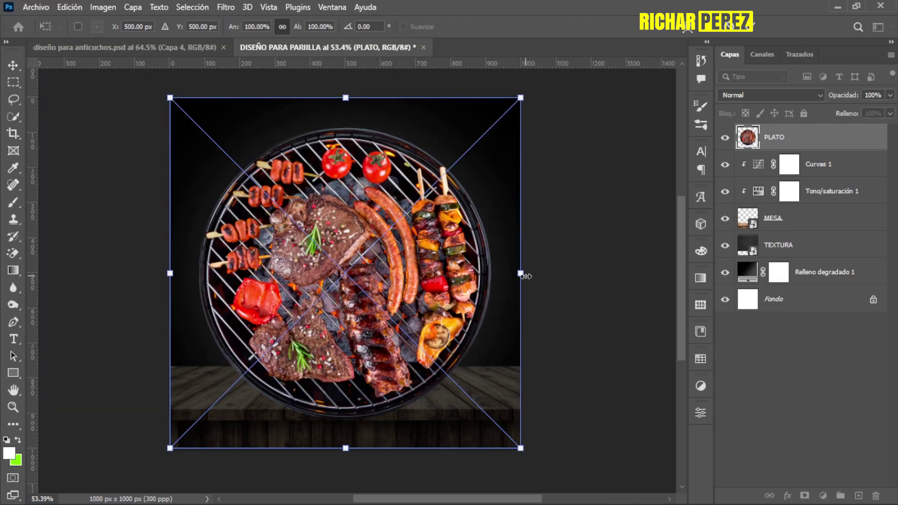
left_click_drag(527, 276, 457, 273)
mouse_move(402, 279)
left_mouse_down()
mouse_move(415, 298)
mouse_move(415, 291)
left_mouse_up()
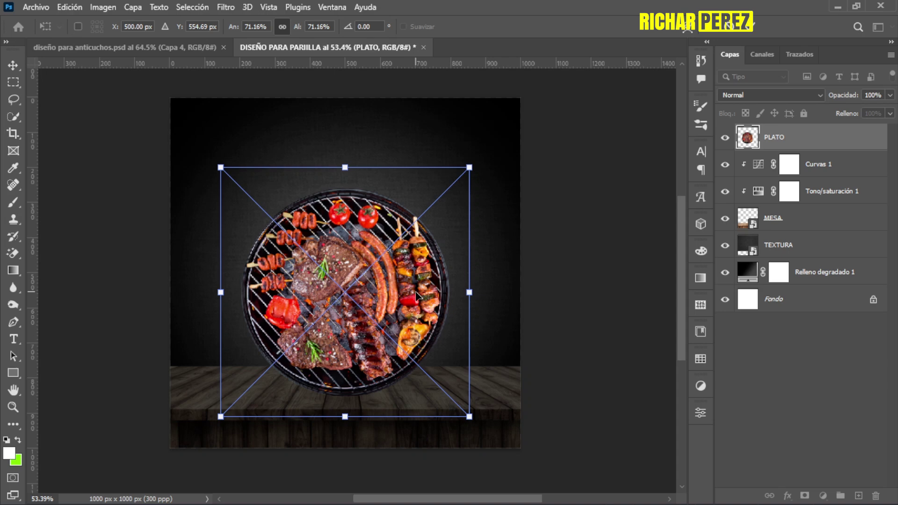
right_click(413, 315)
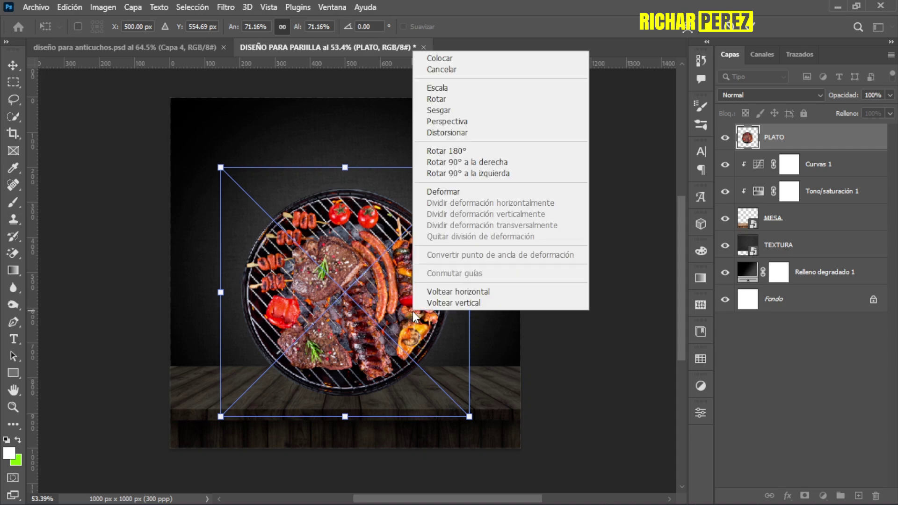
Distort the grill into perspective by widening its bottom corners
left_click(448, 132)
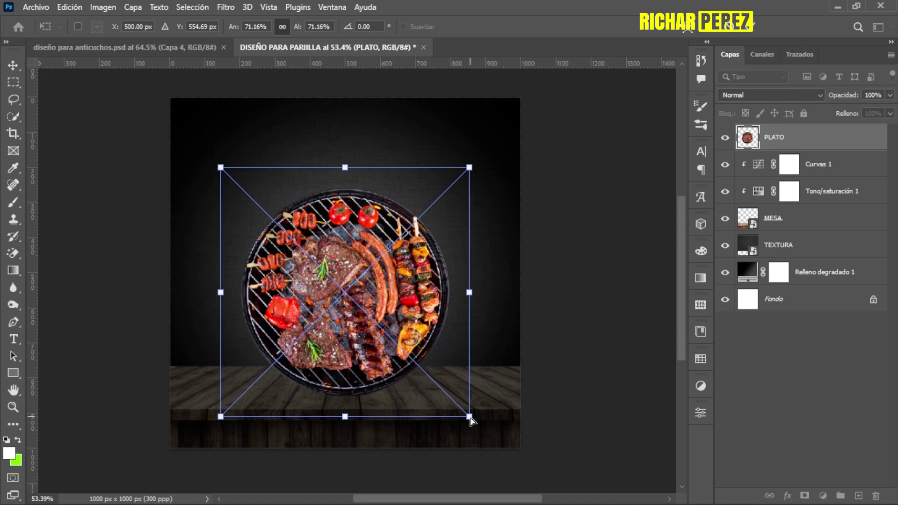
left_click_drag(469, 418, 502, 426)
left_click_drag(511, 423, 516, 423)
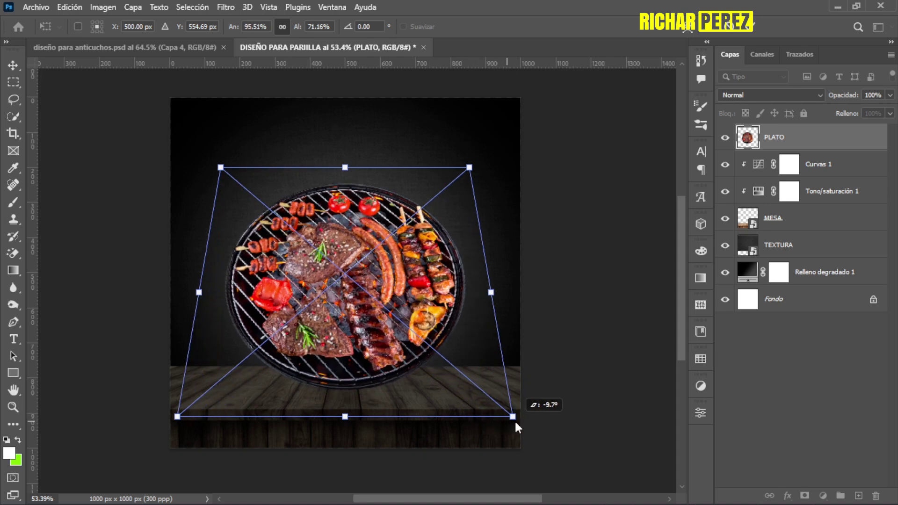
left_click_drag(515, 424, 515, 424)
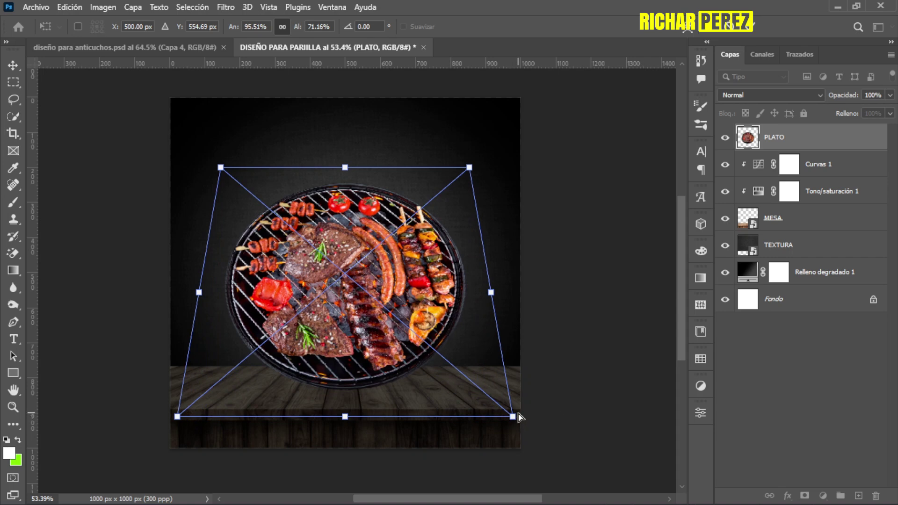
key("Return")
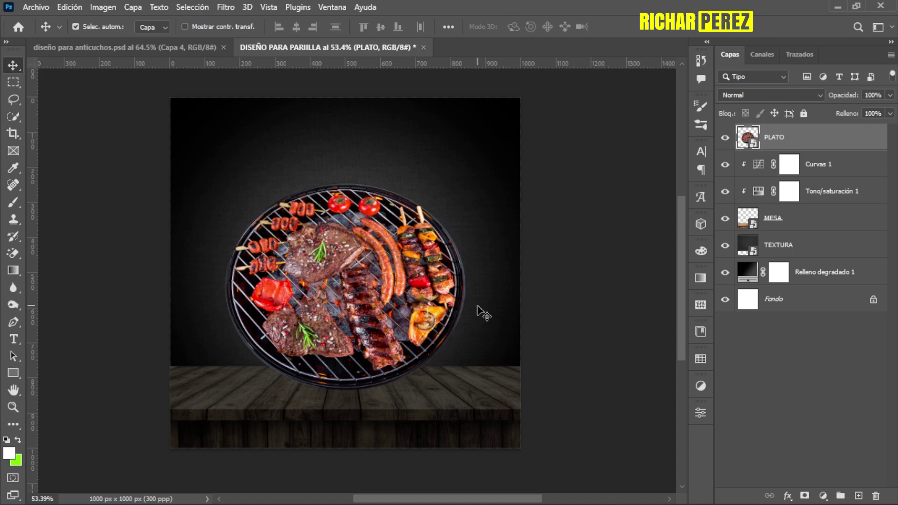
Flatten the grill to about 65% height and move it down onto the planks
key("ctrl+t")
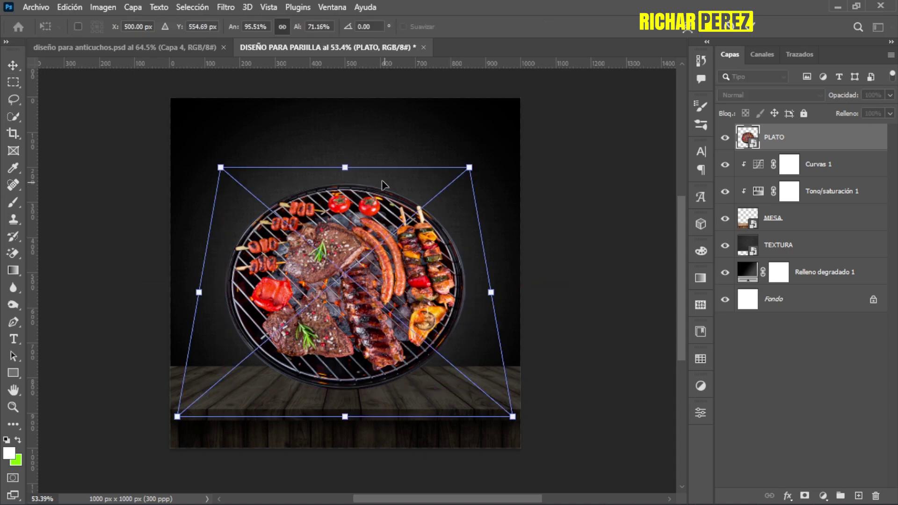
left_click_drag(344, 165, 346, 189)
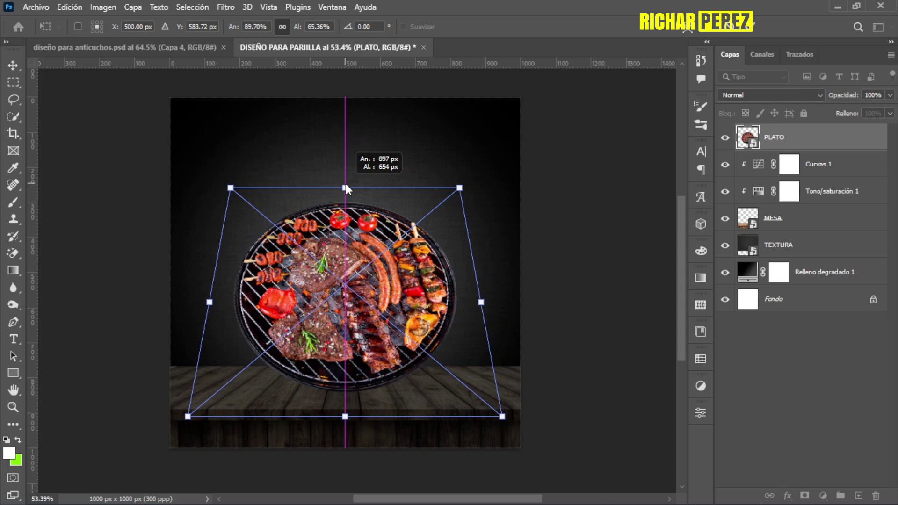
left_click_drag(393, 304, 391, 302)
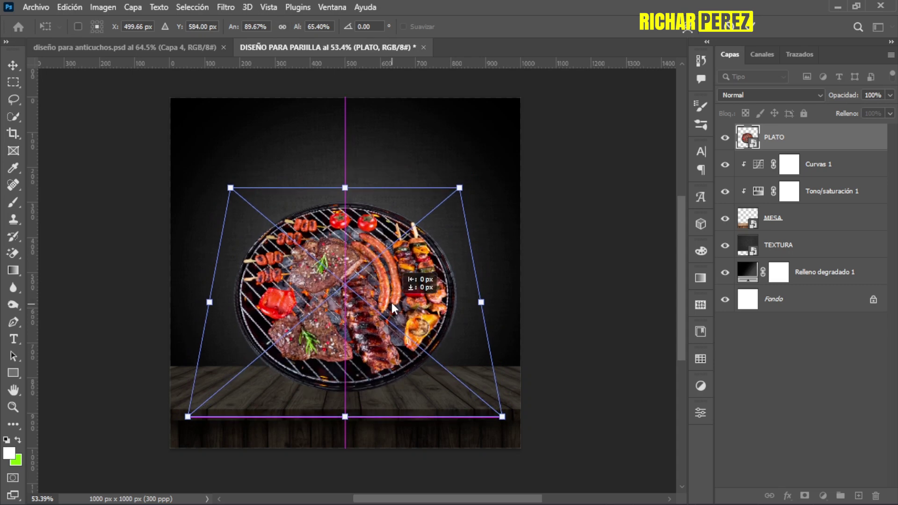
key("Return")
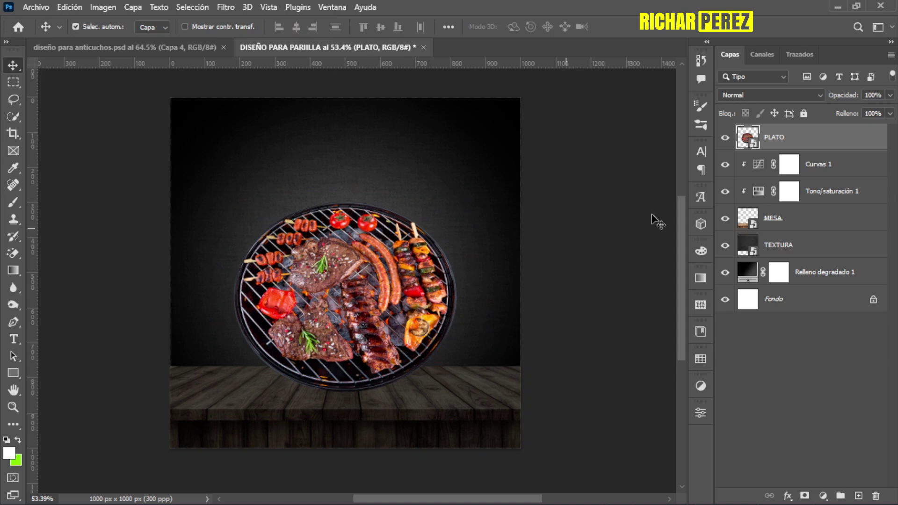
scroll(377, 401, "up", 1)
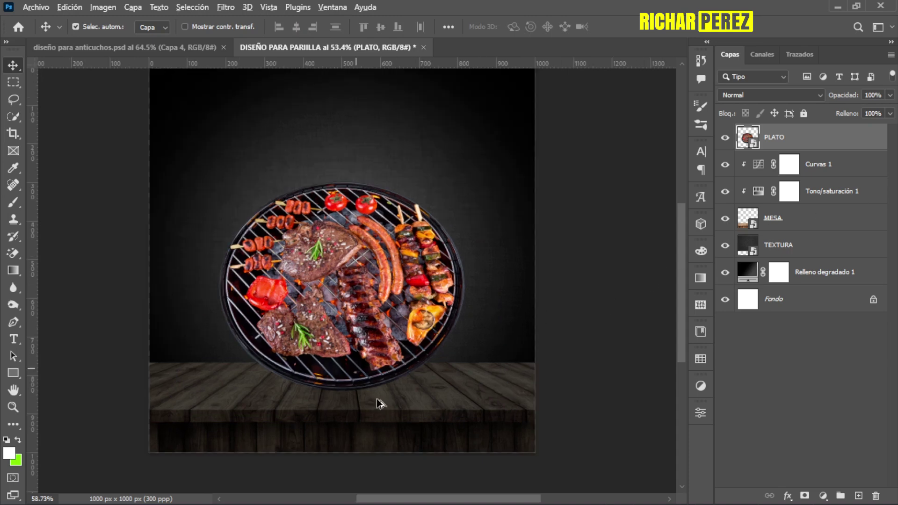
scroll(377, 401, "up", 3)
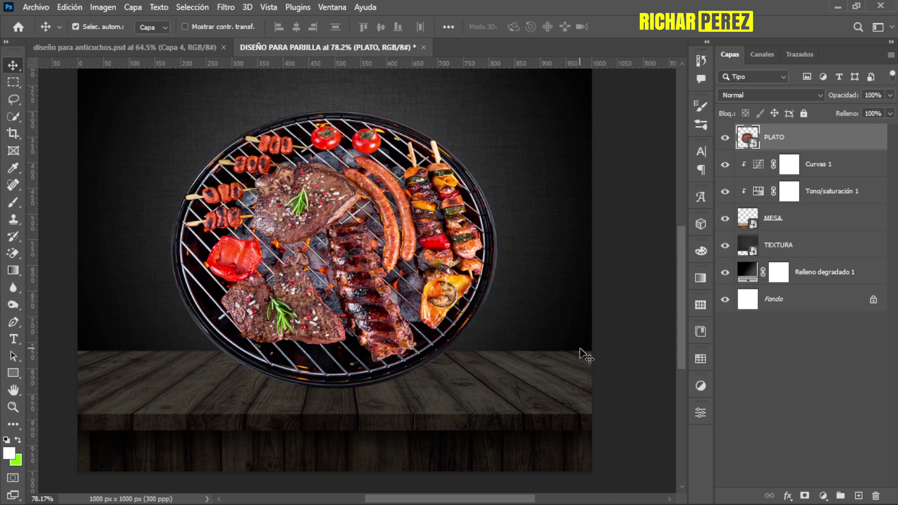
left_click(835, 168)
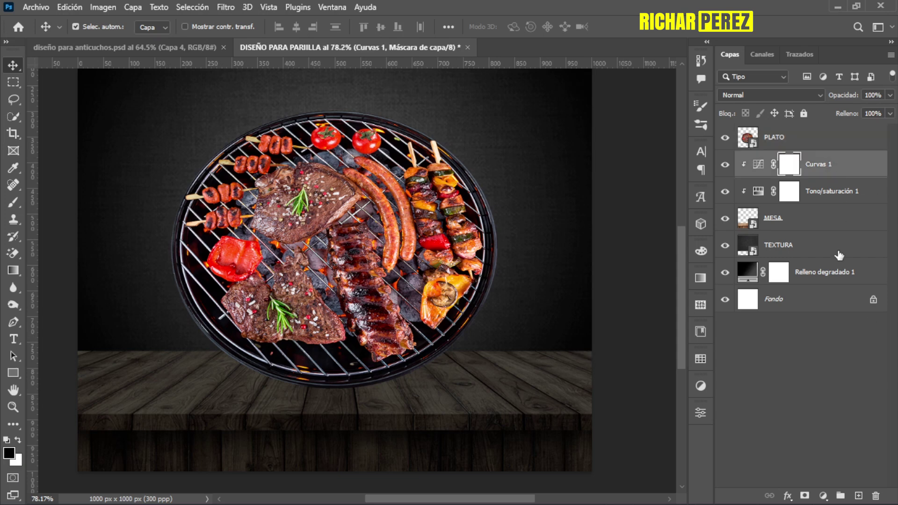
Create a new layer named SOMBRA above Curvas 1
left_click(857, 494)
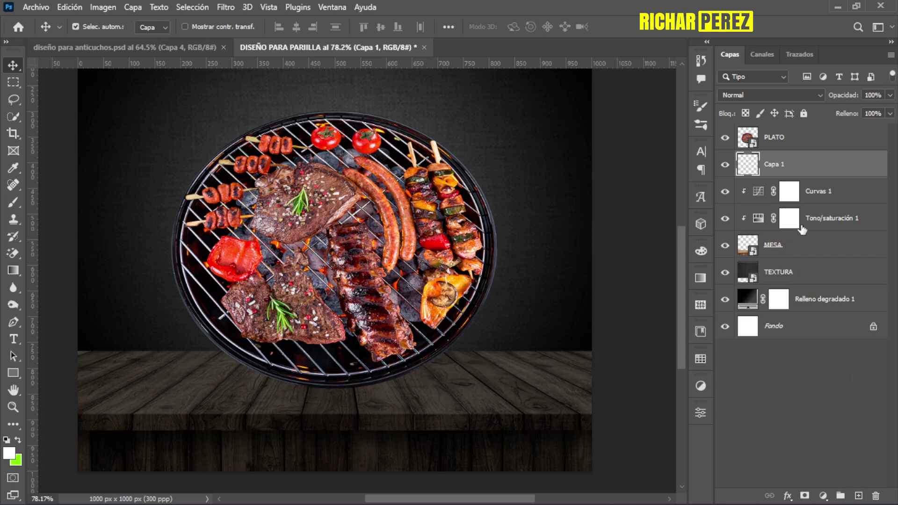
double_click(771, 164)
type("RA")
key("Return")
Set the brush to Circular difuso at 0% hardness with a flattened elliptical tip
key("b")
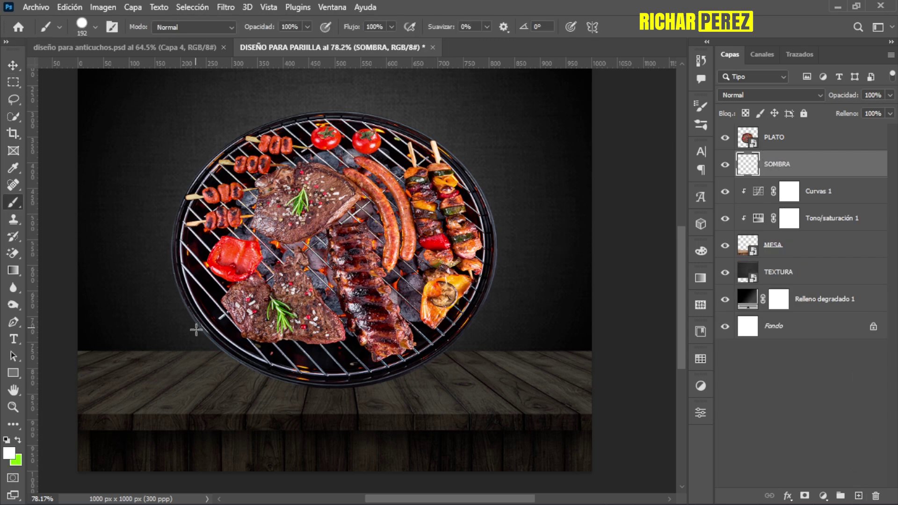
right_click(22, 204)
left_click(87, 205)
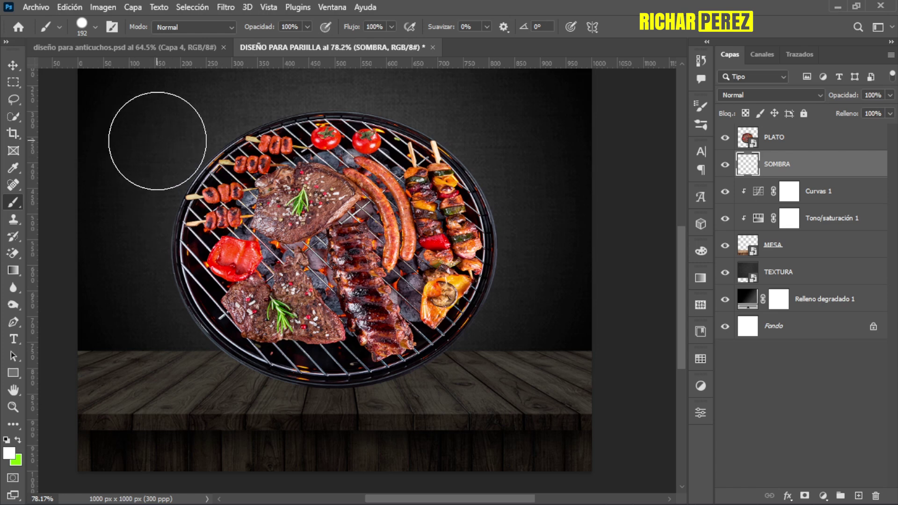
right_click(159, 146)
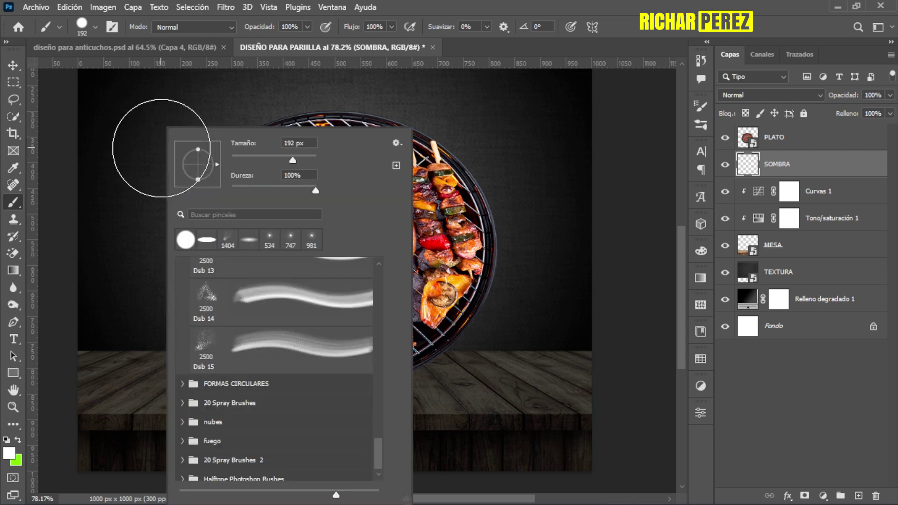
left_click_drag(375, 451, 381, 263)
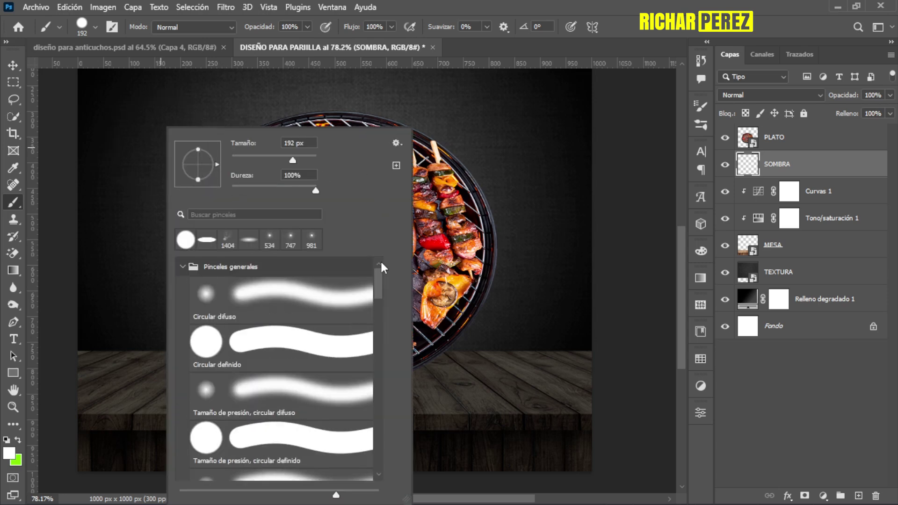
left_click(206, 290)
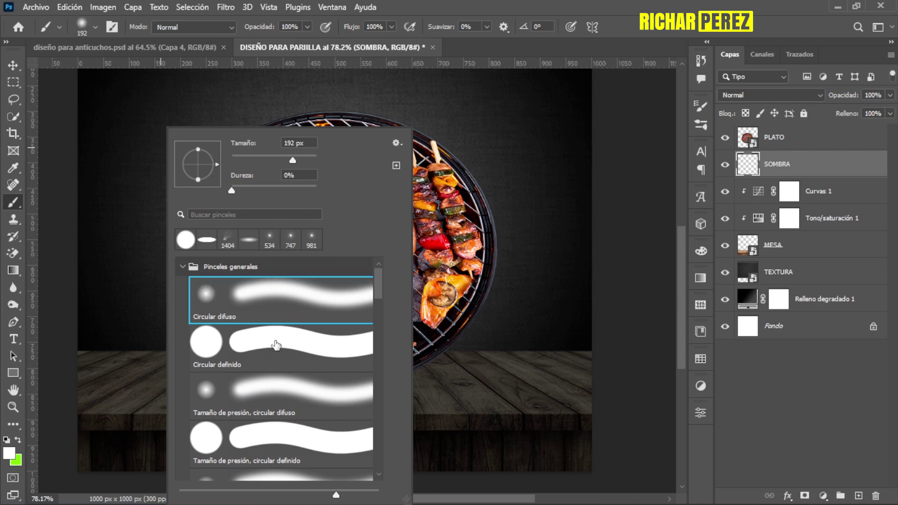
left_click(182, 267)
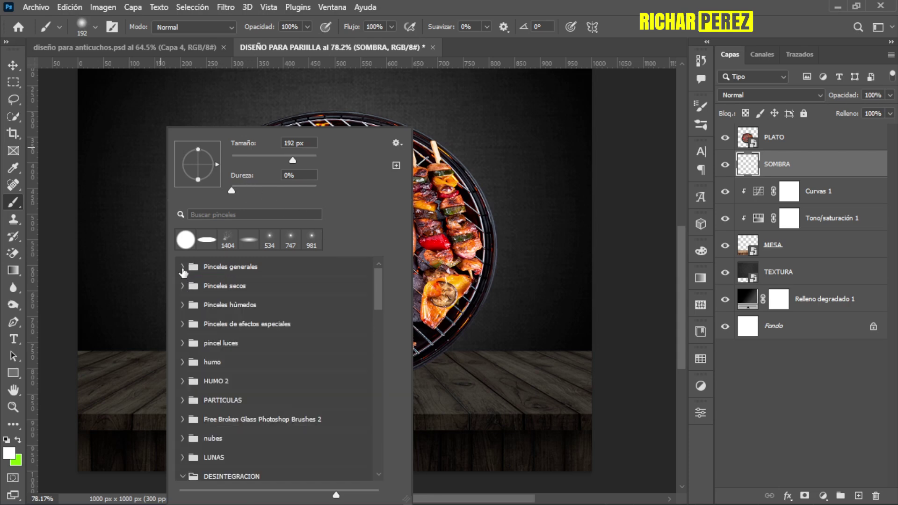
left_click(181, 267)
left_click_drag(198, 173, 198, 172)
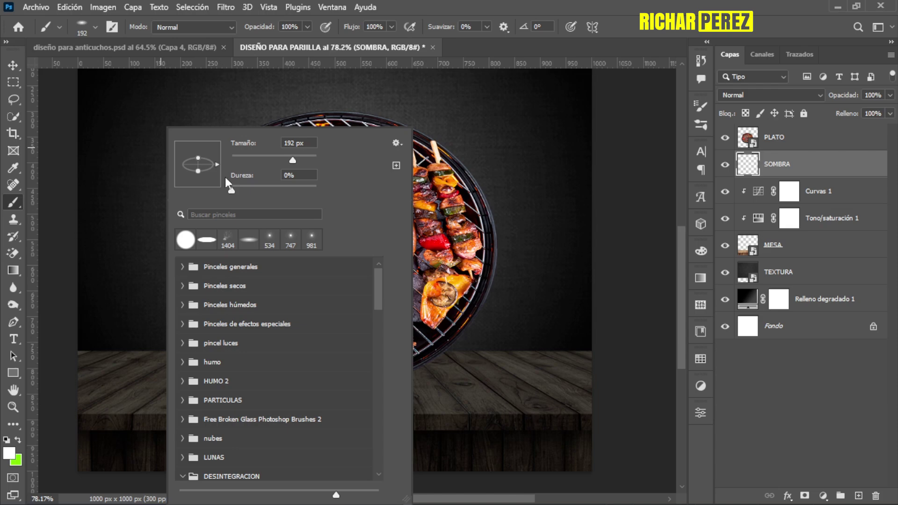
left_click_drag(199, 170, 199, 168)
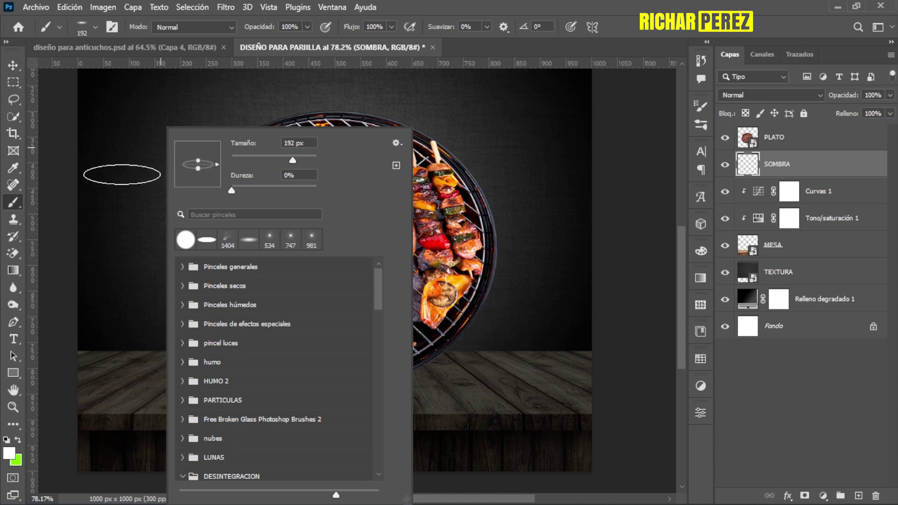
left_click(826, 161)
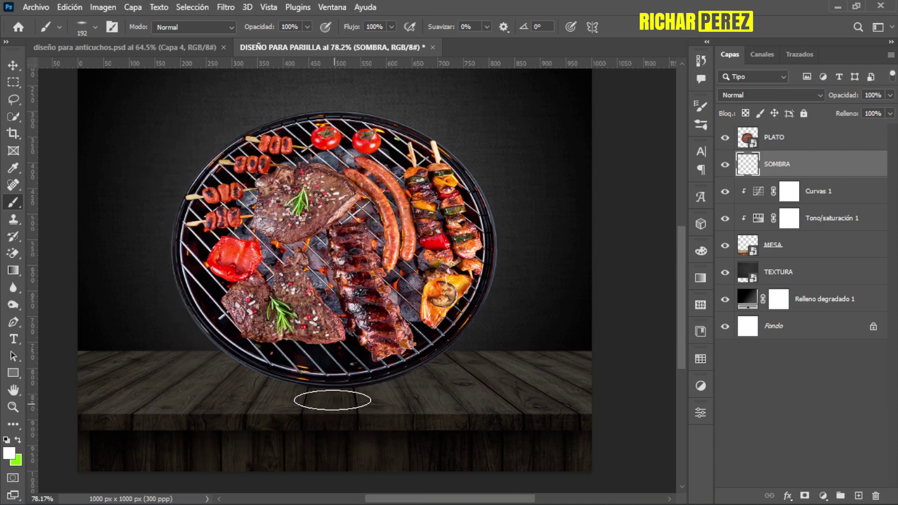
scroll(335, 402, "up", 2)
Paint a soft black (#000000) 480 px shadow beneath the grill
left_click(8, 452)
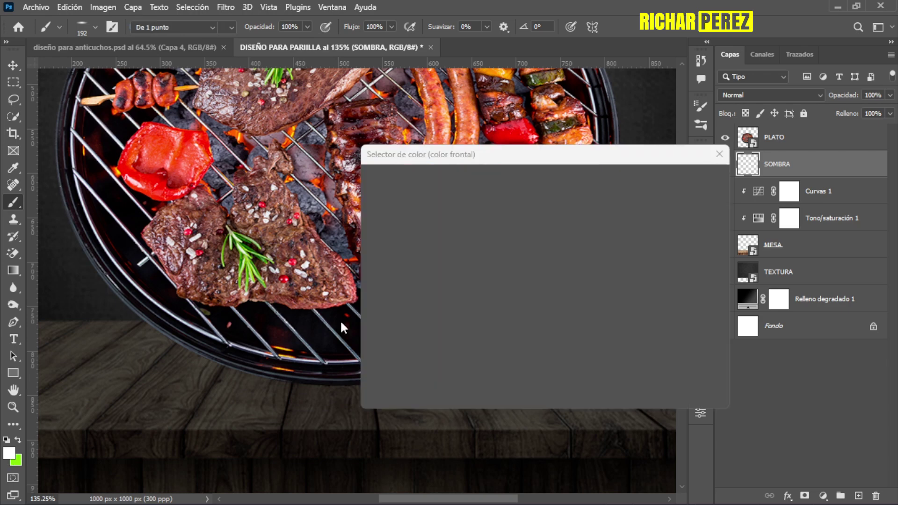
type("000000")
left_click(676, 180)
key("b")
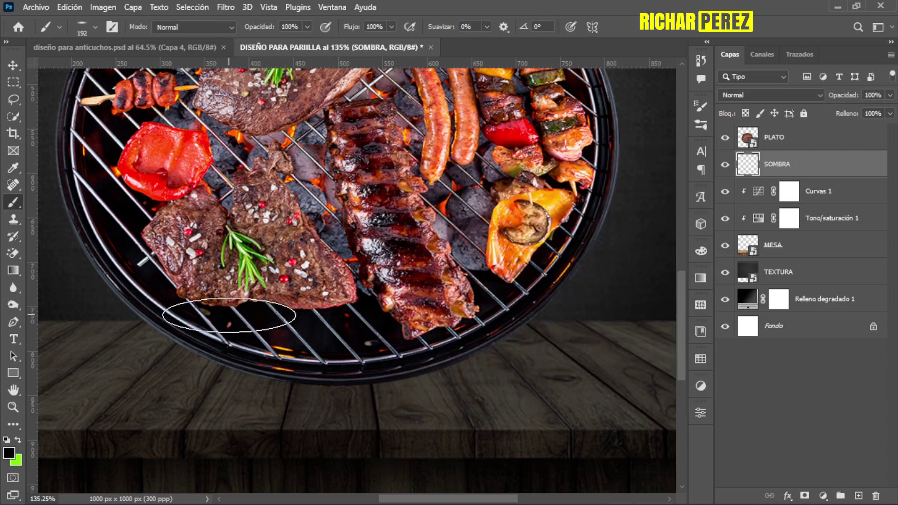
right_click(346, 375, "alt")
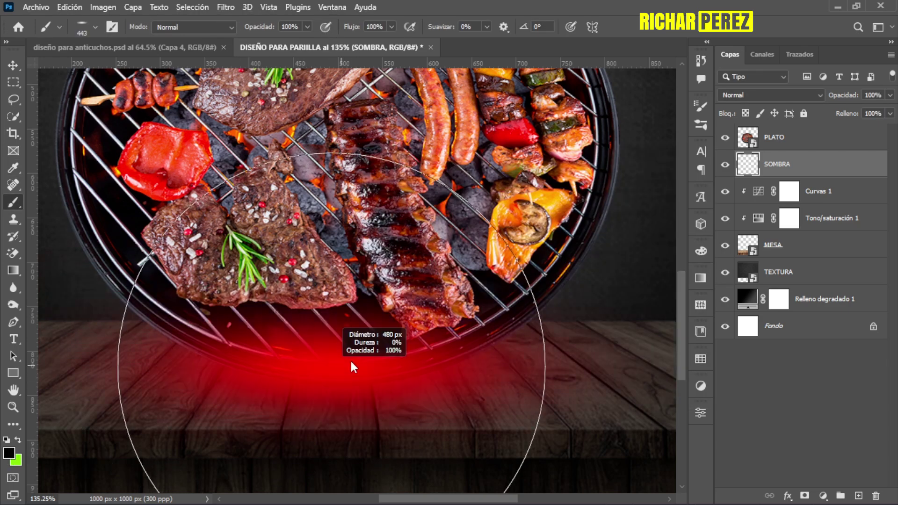
left_click(320, 364)
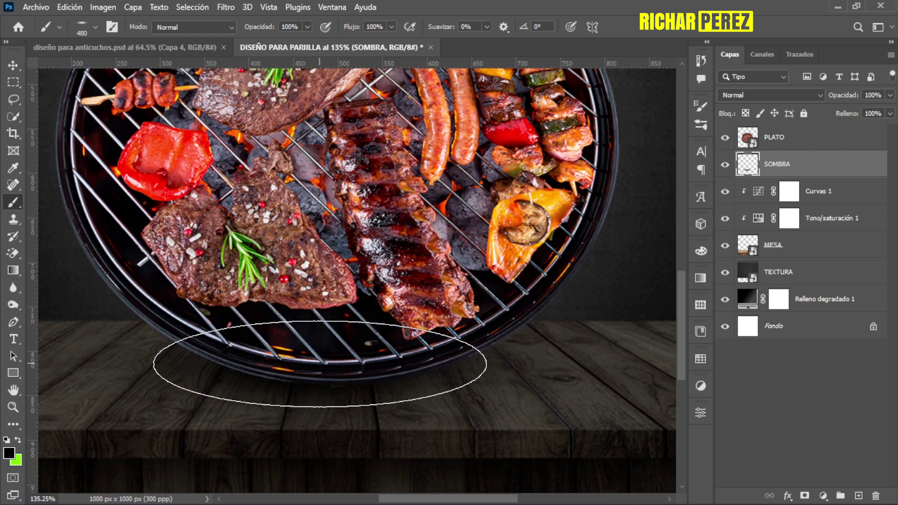
left_click(320, 364)
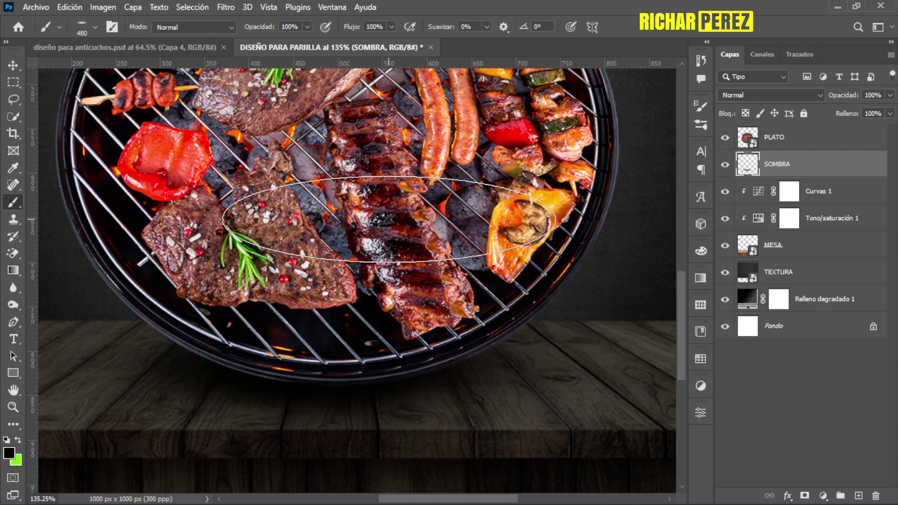
key("ctrl+0")
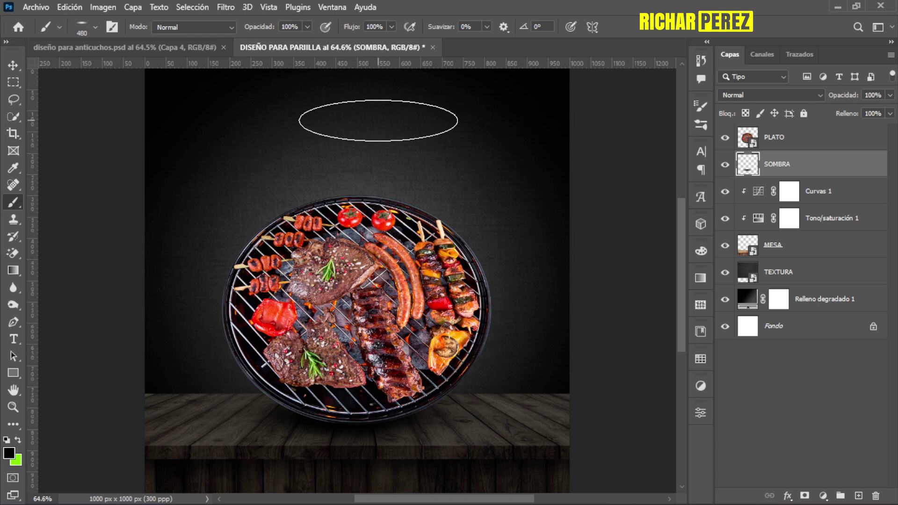
Set the SOMBRA layer's blend mode to Multiplicar
left_click(752, 95)
left_click(747, 146)
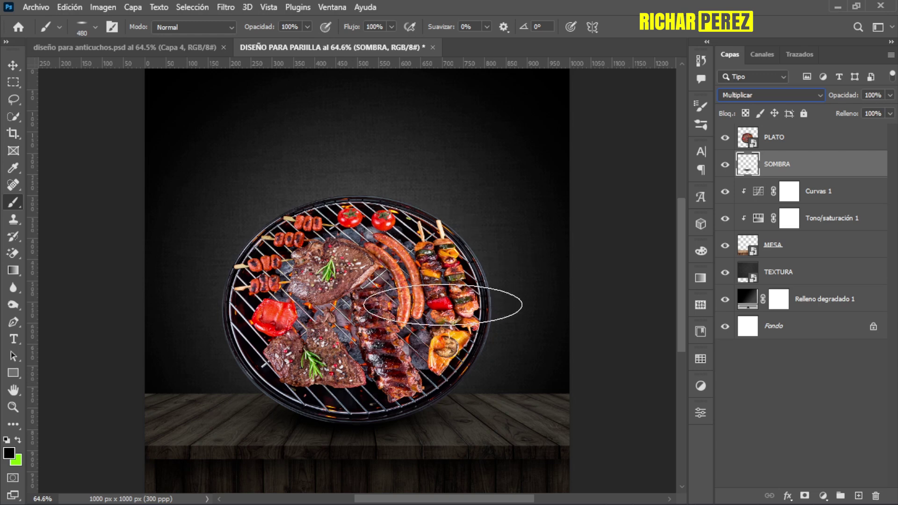
left_click(840, 145)
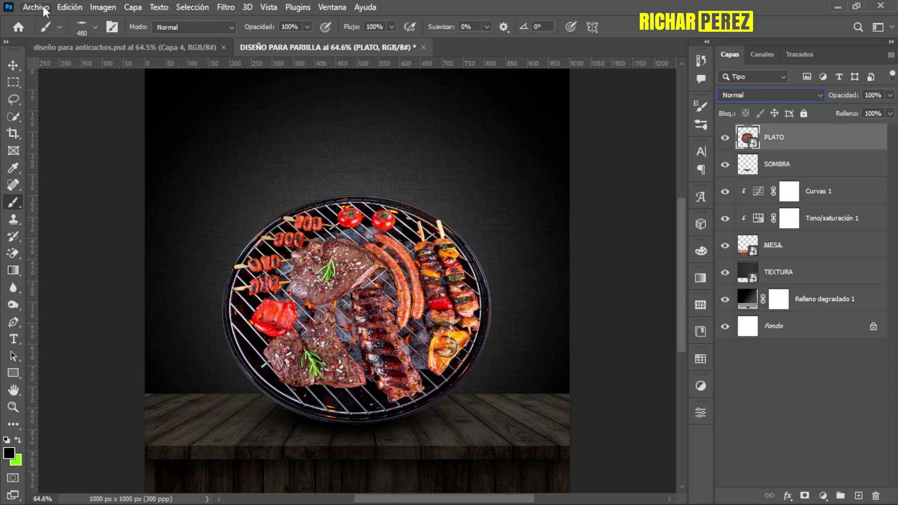
Embed the lechuga image at 11.21% scale, half cut off at the right edge
left_click(47, 7)
left_click(117, 256)
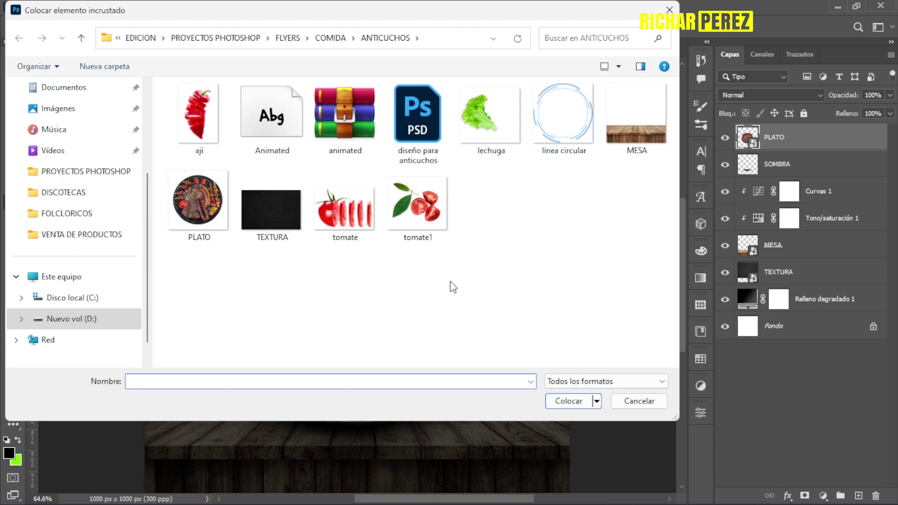
left_click(486, 112)
left_click(572, 402)
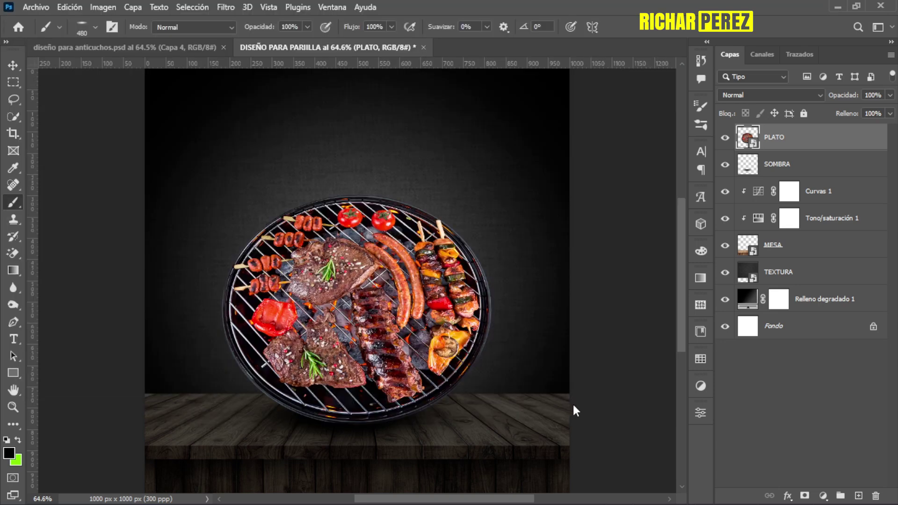
left_click_drag(569, 281, 274, 280)
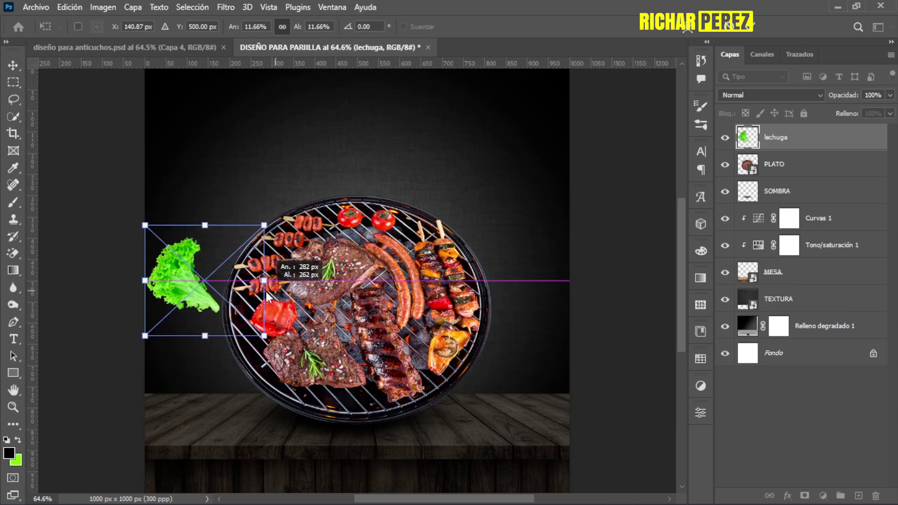
mouse_move(199, 297)
left_mouse_down()
mouse_move(582, 375)
mouse_move(578, 358)
left_mouse_up()
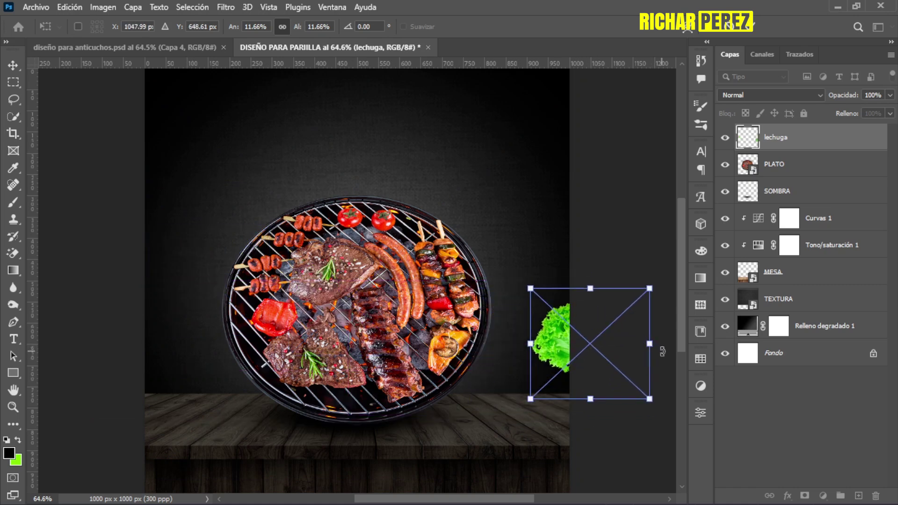
left_click_drag(653, 347, 620, 345)
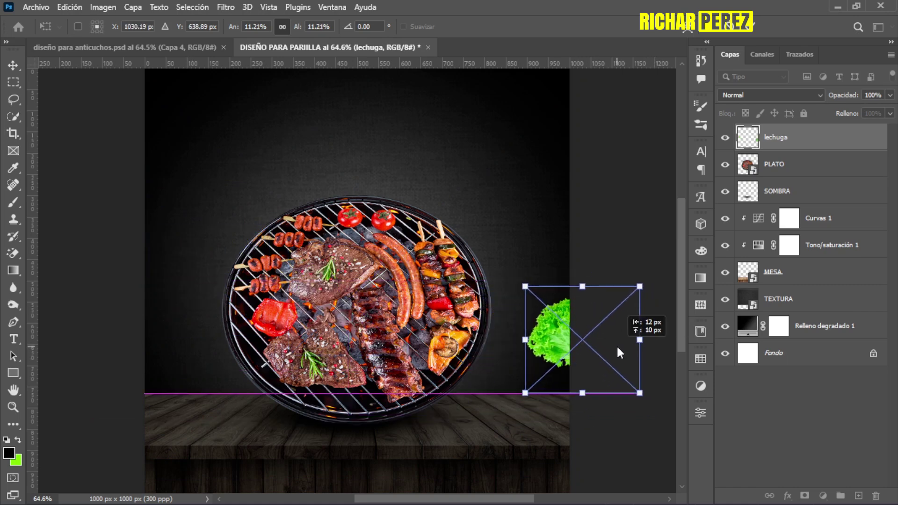
key("Return")
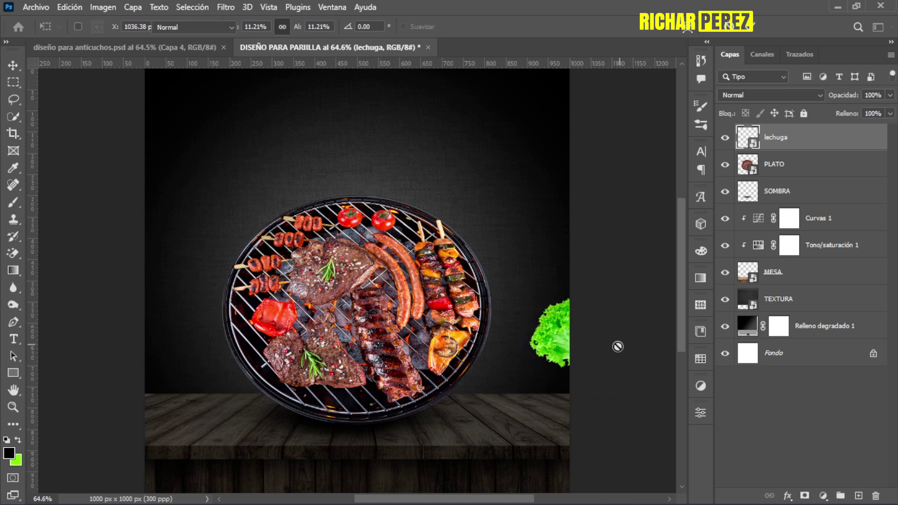
key("b")
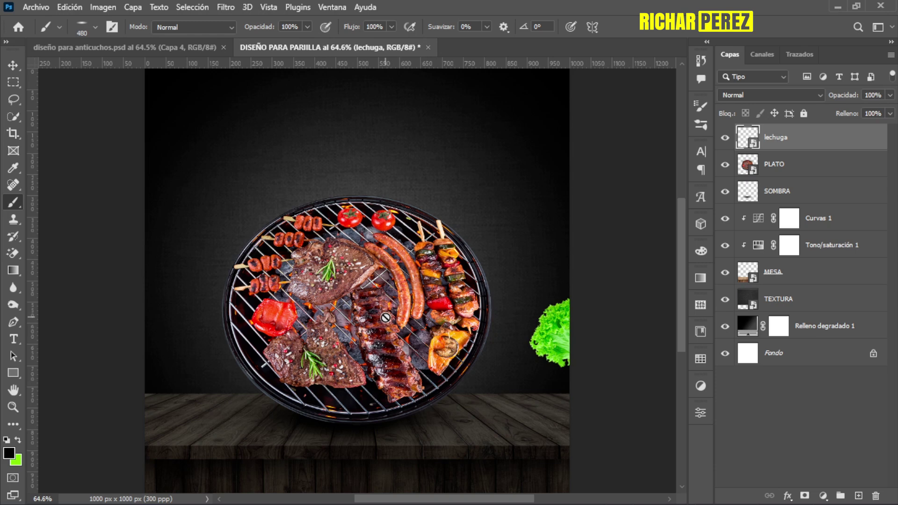
Duplicate the lechuga layer and flip the copy horizontally
key("ctrl+j")
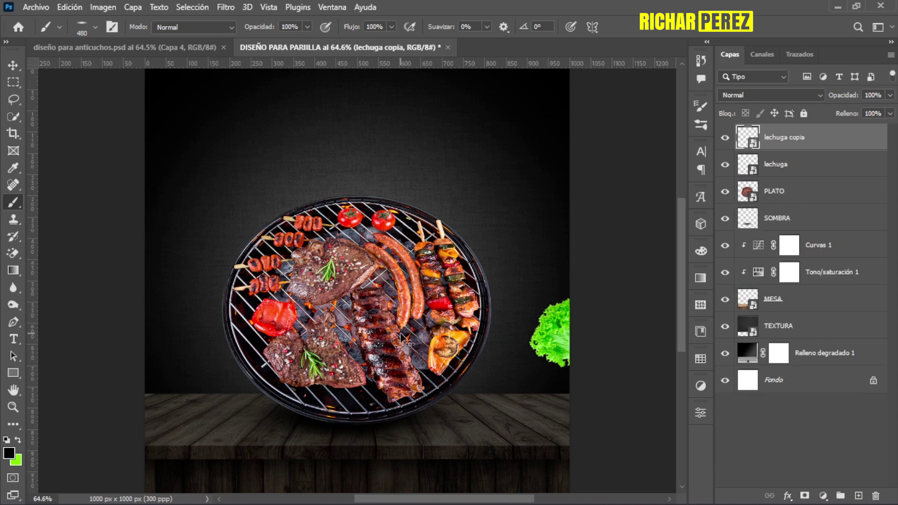
right_click(804, 171)
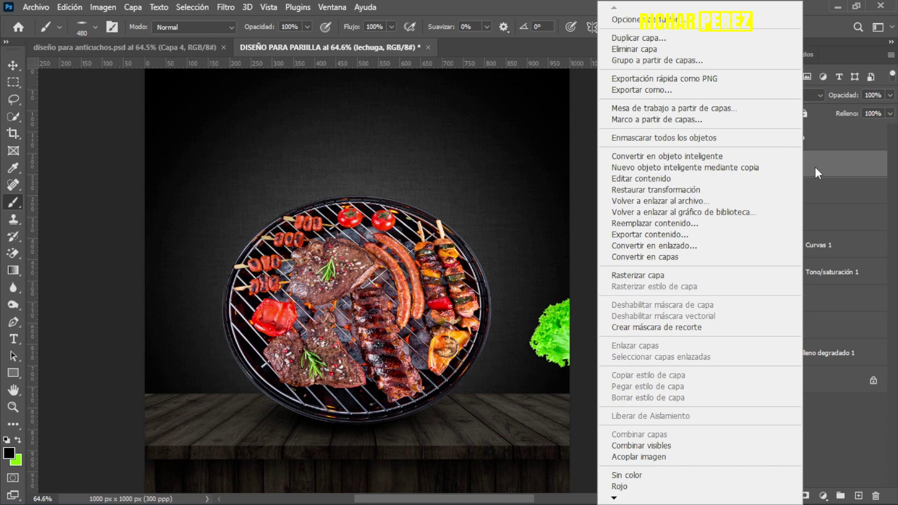
left_click(828, 163)
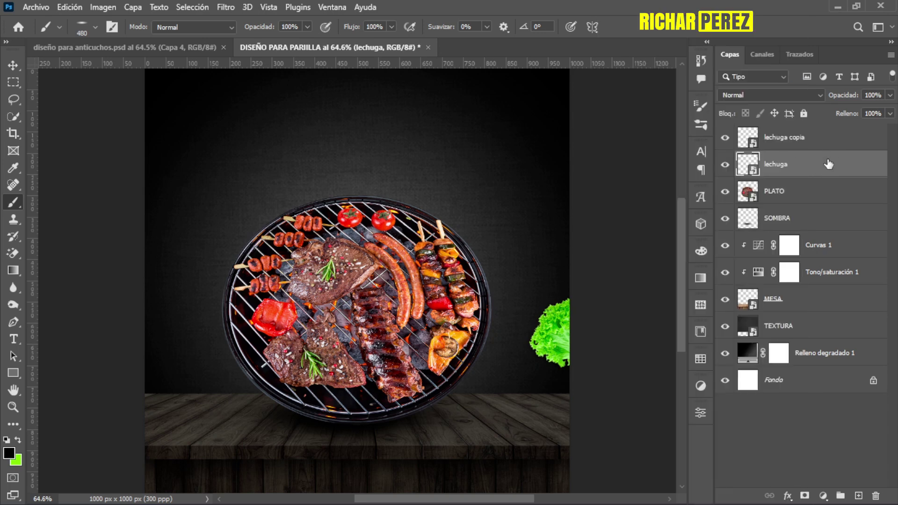
left_click(800, 149)
key("ctrl+t")
left_click_drag(600, 337, 228, 150)
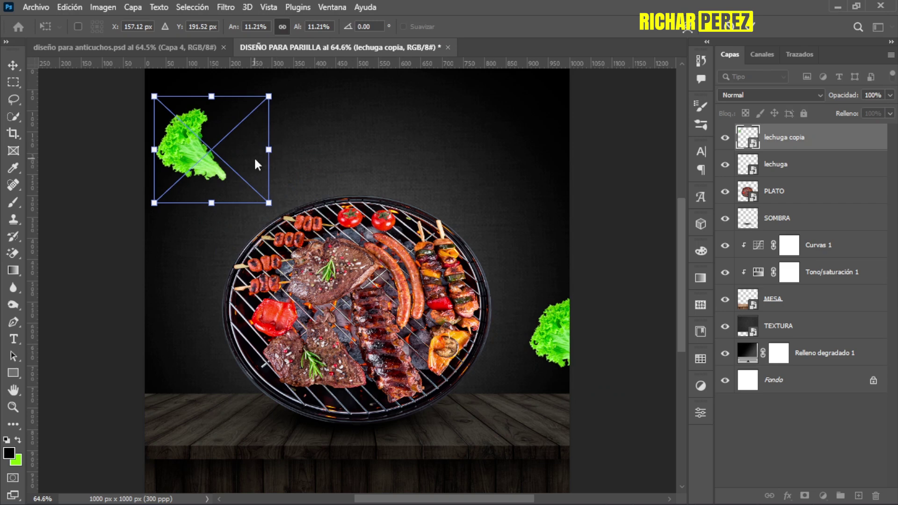
right_click(257, 163)
left_click(351, 398)
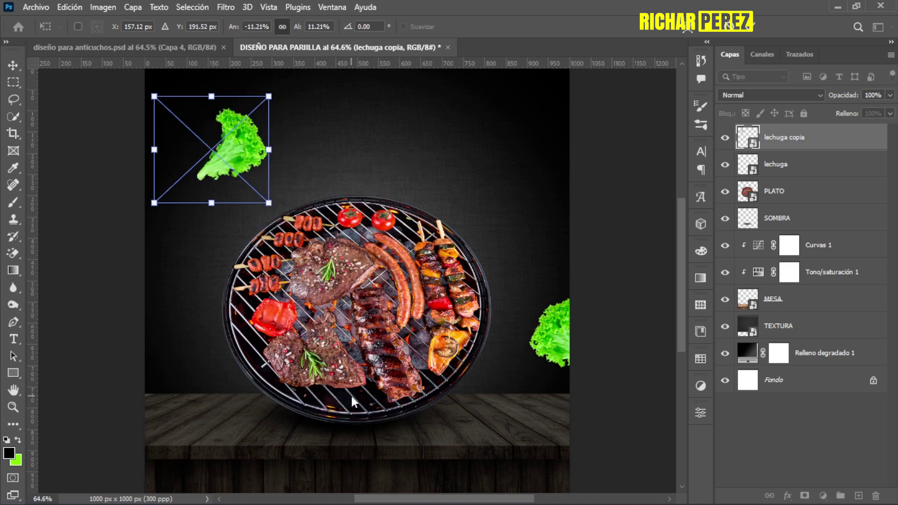
Rotate the lettuce copy about -113°, scale it to 6.3%, and set it at the upper-left edge
left_click_drag(251, 223, 257, 119)
mouse_move(231, 199)
left_mouse_down()
mouse_move(214, 167)
mouse_move(235, 193)
left_mouse_up()
mouse_move(263, 142)
left_mouse_down()
mouse_move(201, 135)
mouse_move(220, 141)
left_mouse_up()
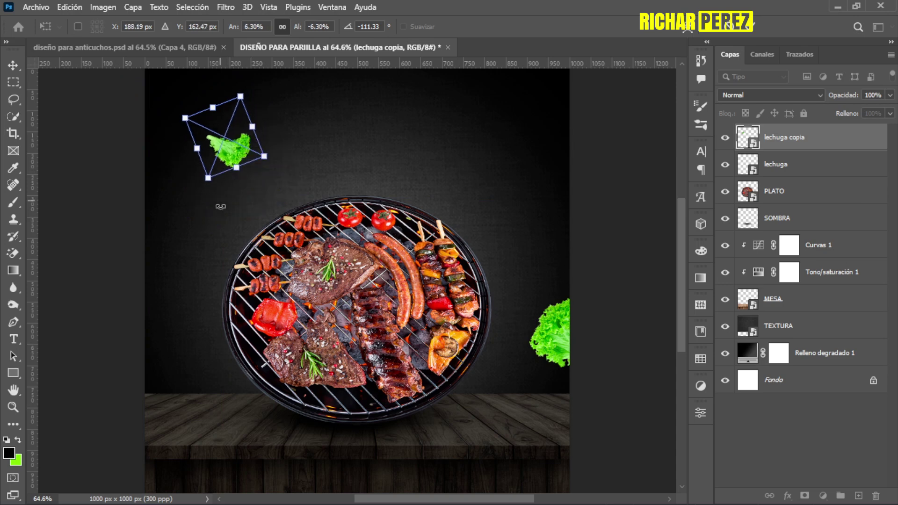
scroll(221, 216, "up", 1)
left_click_drag(224, 171, 160, 210)
left_click_drag(219, 234, 160, 217)
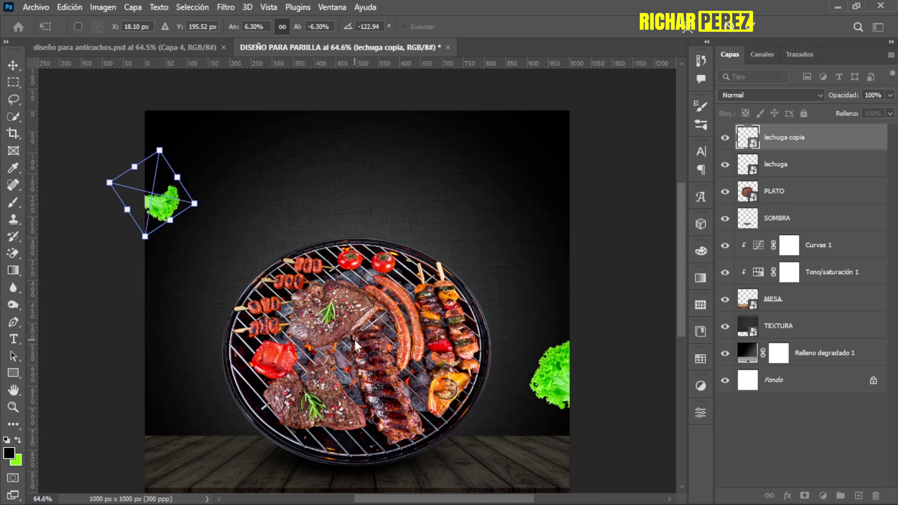
key("Return")
key("b")
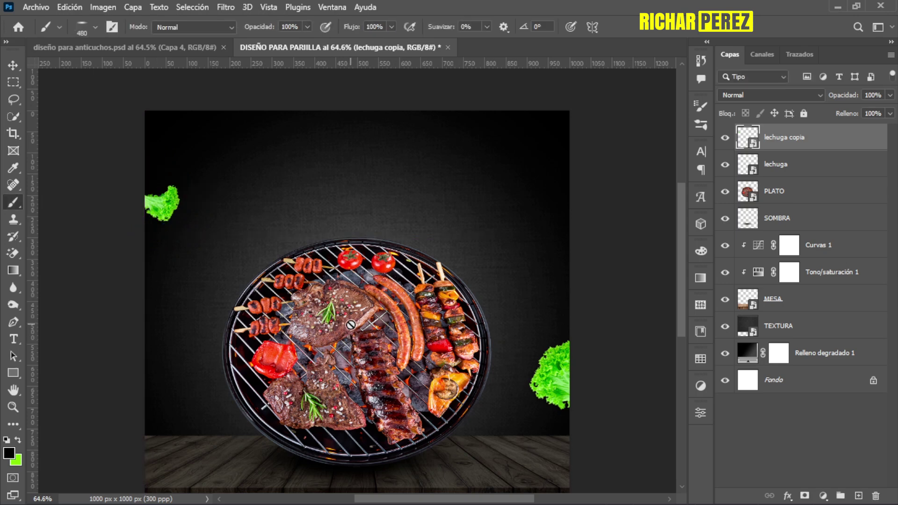
Embed the aji pepper image at 4.44%, rotated -134°, at the lower-left edge
left_click(33, 8)
left_click(76, 255)
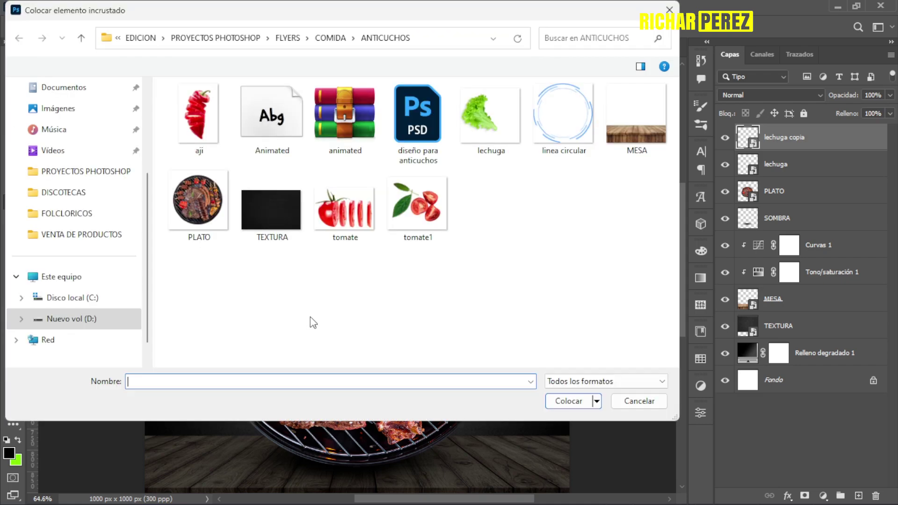
left_click(212, 106)
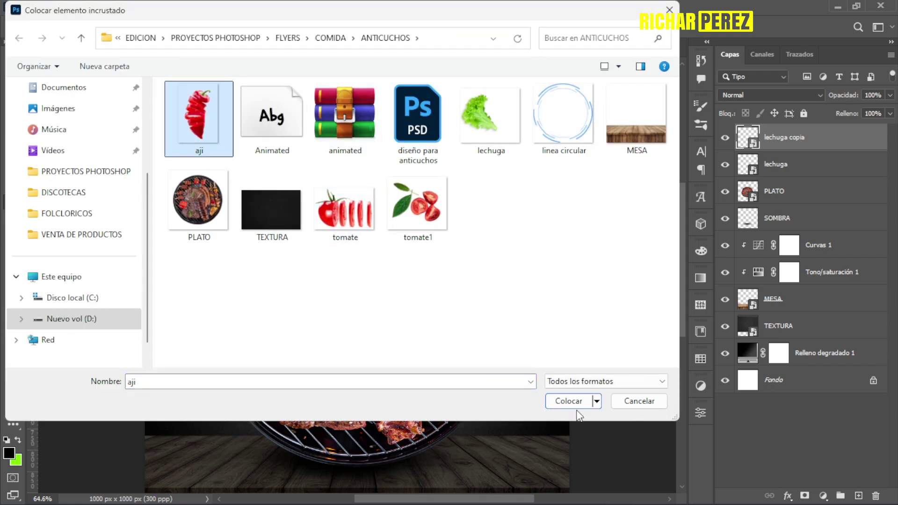
left_click(575, 406)
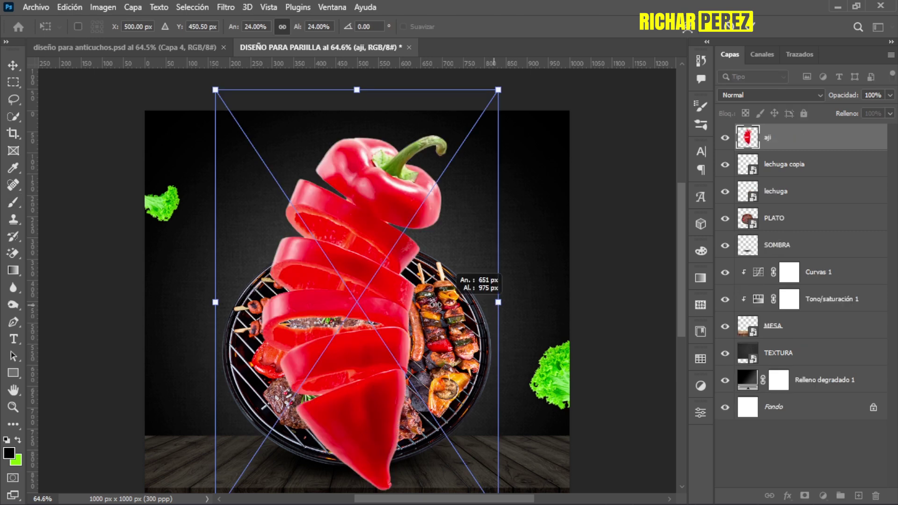
left_click_drag(498, 301, 298, 301)
left_click_drag(248, 336, 178, 373)
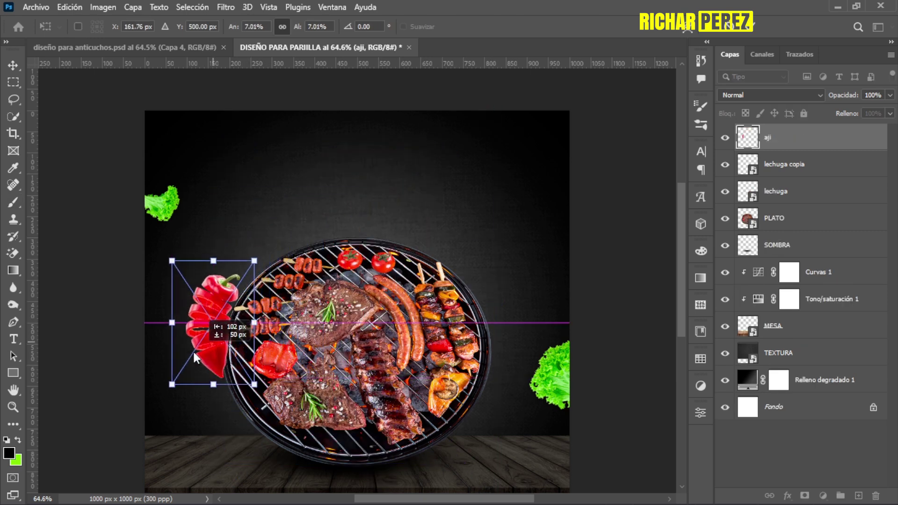
left_click_drag(245, 413, 226, 281)
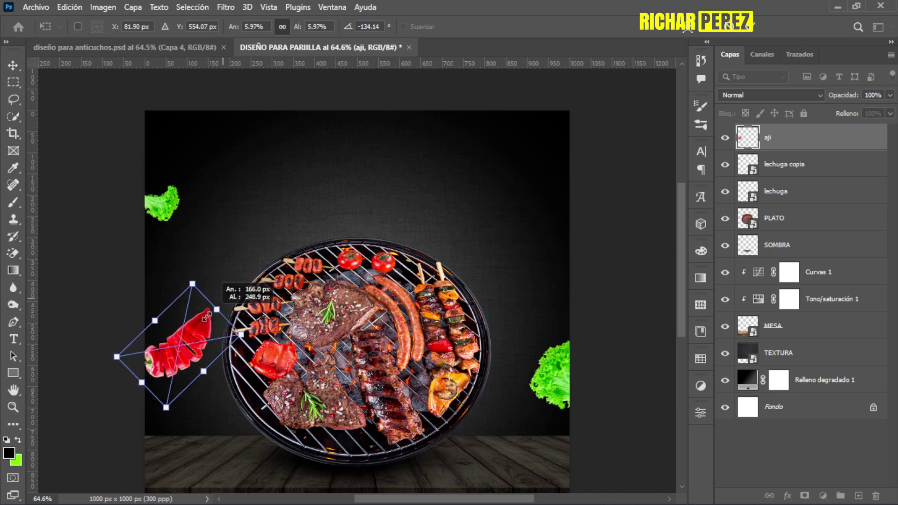
left_click_drag(230, 296, 199, 287)
mouse_move(192, 353)
left_mouse_down()
mouse_move(180, 374)
mouse_move(209, 414)
left_mouse_up()
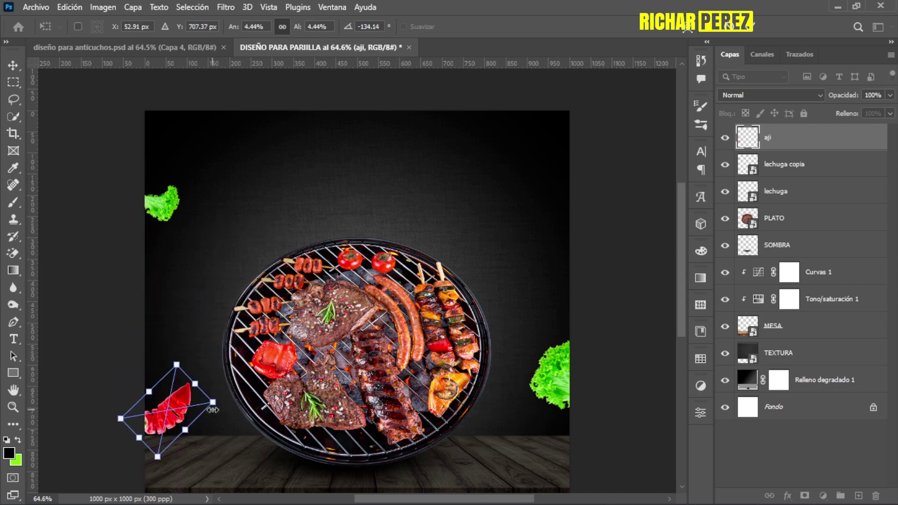
key("Return")
key("b")
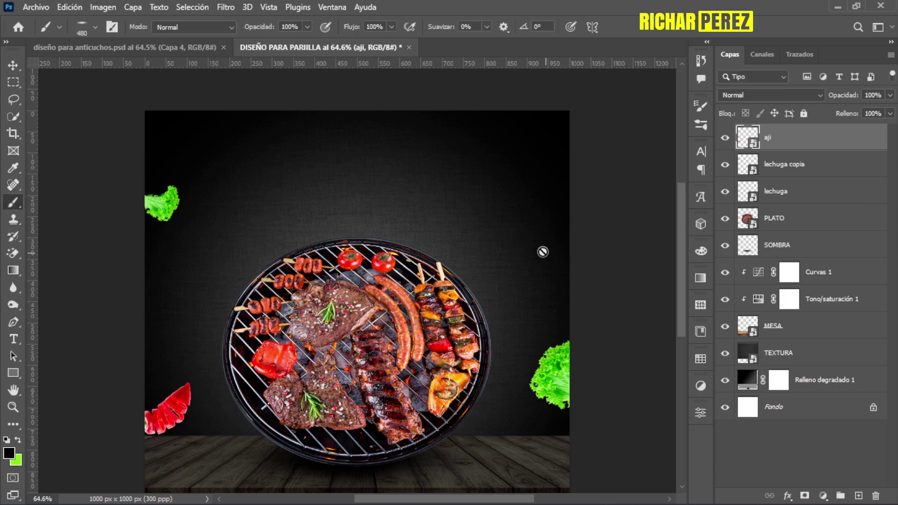
Embed the tomate1 image at 7.48%, rotated 144.24°, at the upper-right edge
left_click(47, 10)
left_click(114, 253)
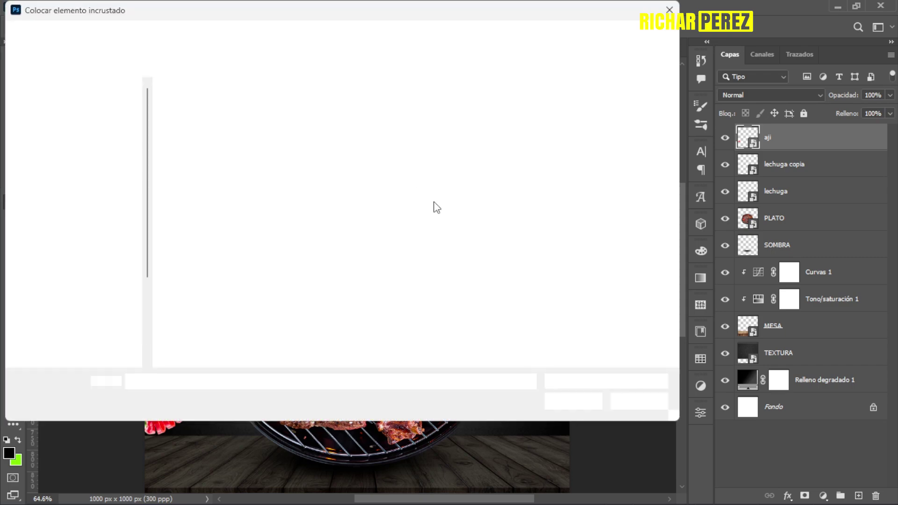
left_click(420, 214)
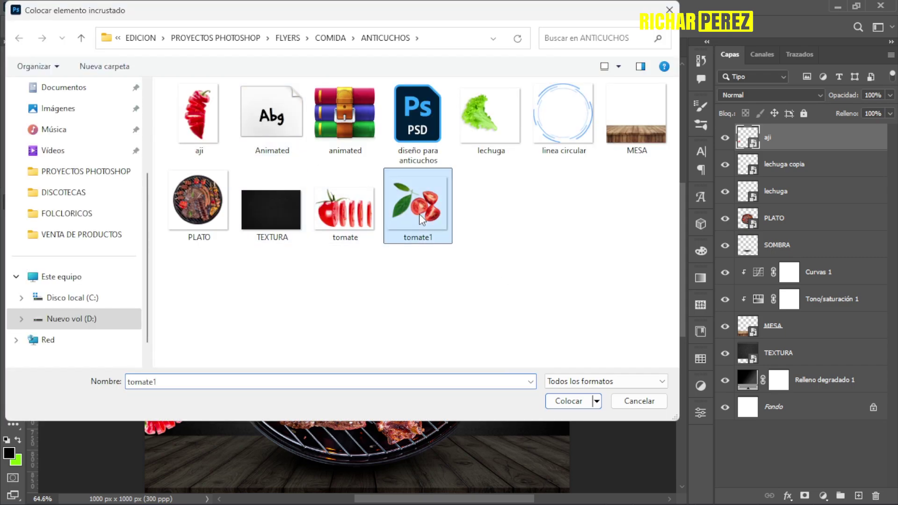
left_click(569, 400)
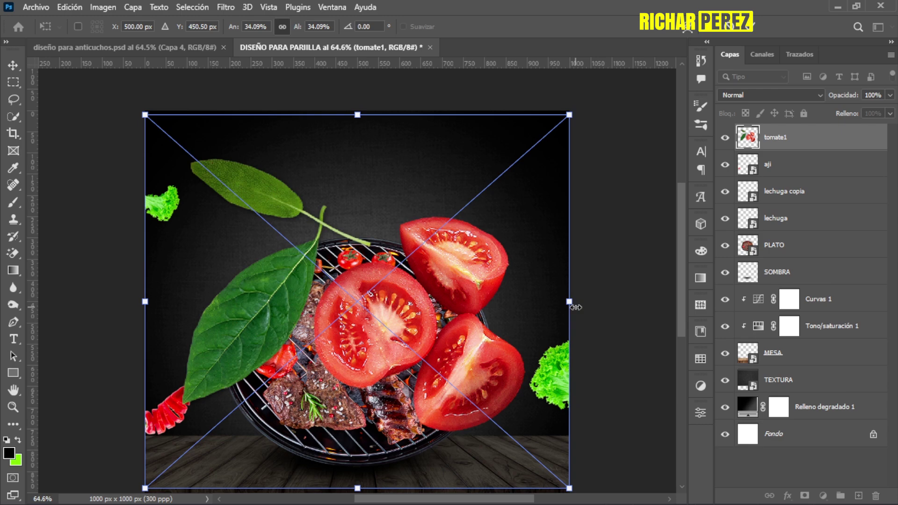
mouse_move(576, 307)
left_mouse_down()
mouse_move(357, 304)
mouse_move(551, 245)
left_mouse_up()
mouse_move(573, 348)
left_mouse_down()
mouse_move(471, 331)
mouse_move(422, 284)
left_mouse_up()
mouse_move(547, 197)
left_mouse_down()
mouse_move(475, 250)
mouse_move(566, 225)
mouse_move(584, 202)
left_mouse_up()
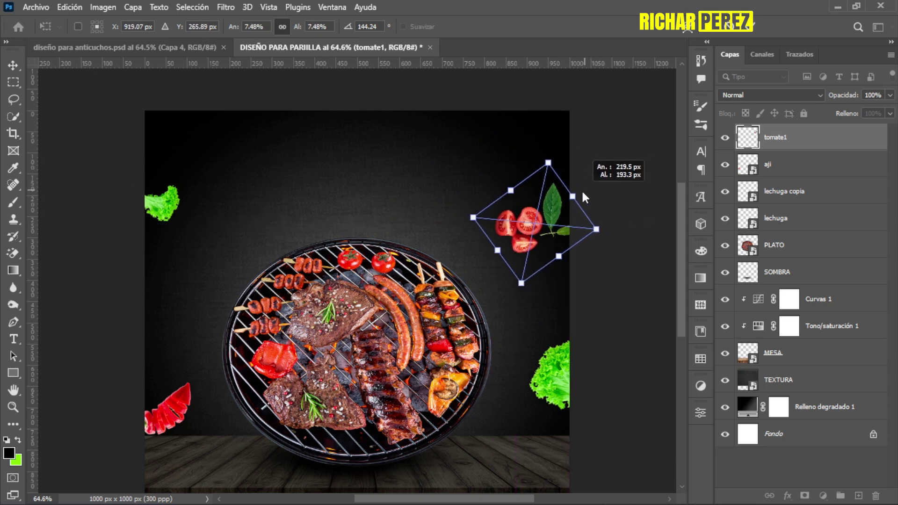
left_click_drag(541, 233, 560, 236)
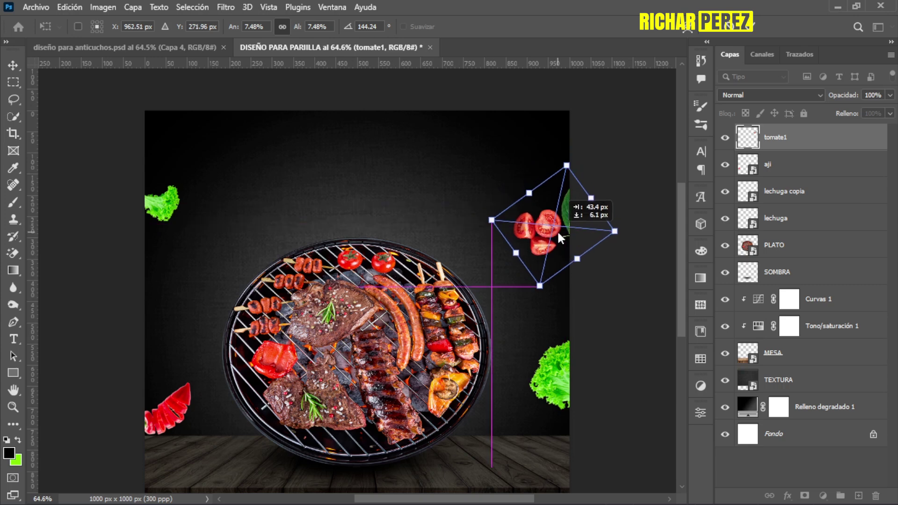
left_click_drag(560, 238, 559, 229)
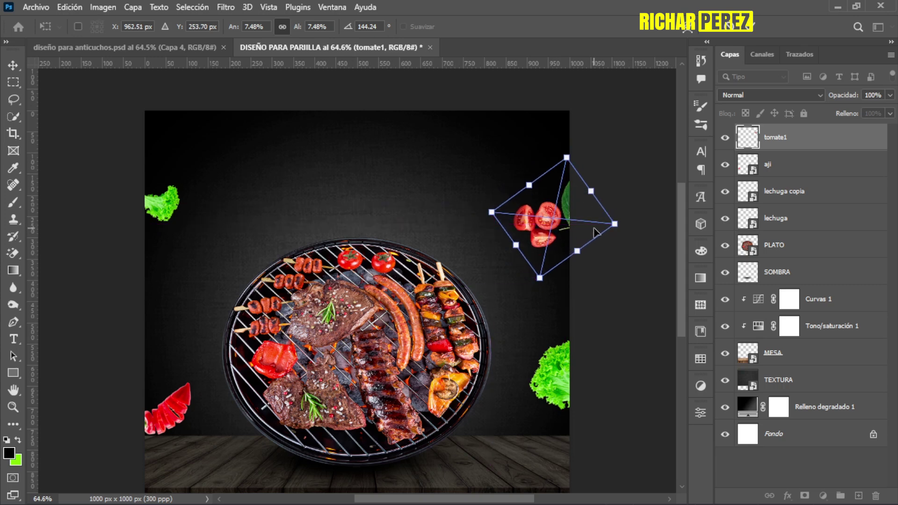
key("Return")
key("b")
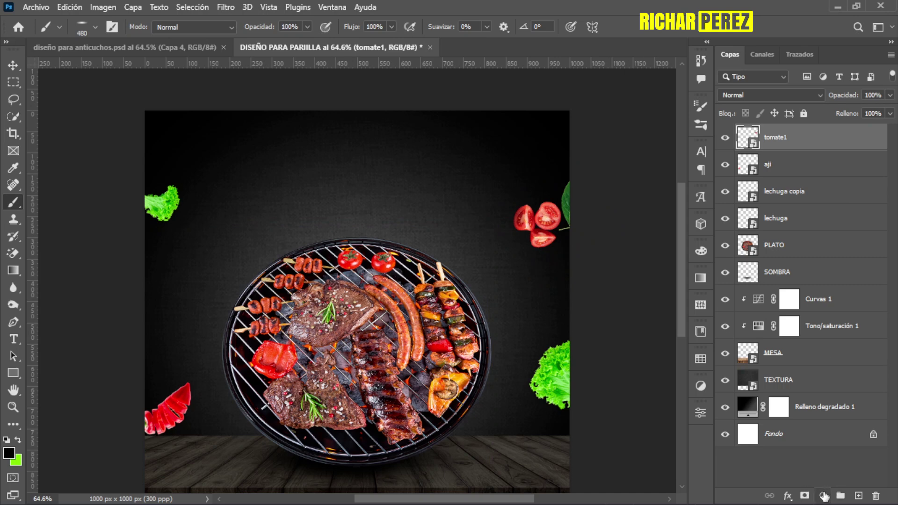
Add a Hue/Saturation layer clipped to tomate1 with Reds saturation +41
left_click(823, 496)
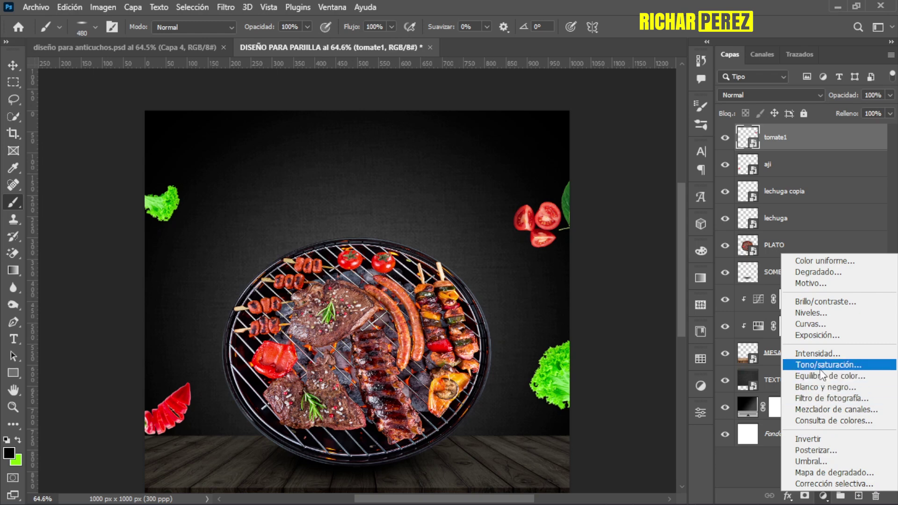
left_click(821, 364)
left_click(588, 486)
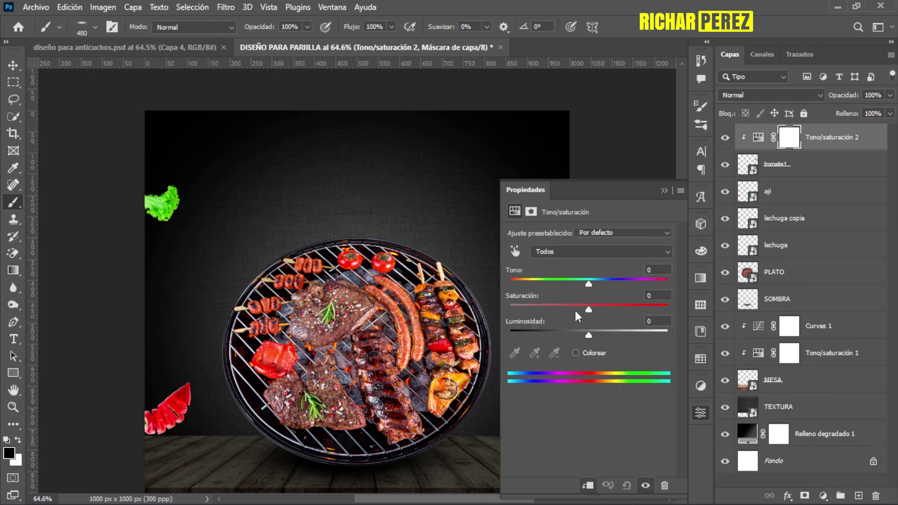
left_click_drag(421, 214, 323, 199)
left_click(554, 251)
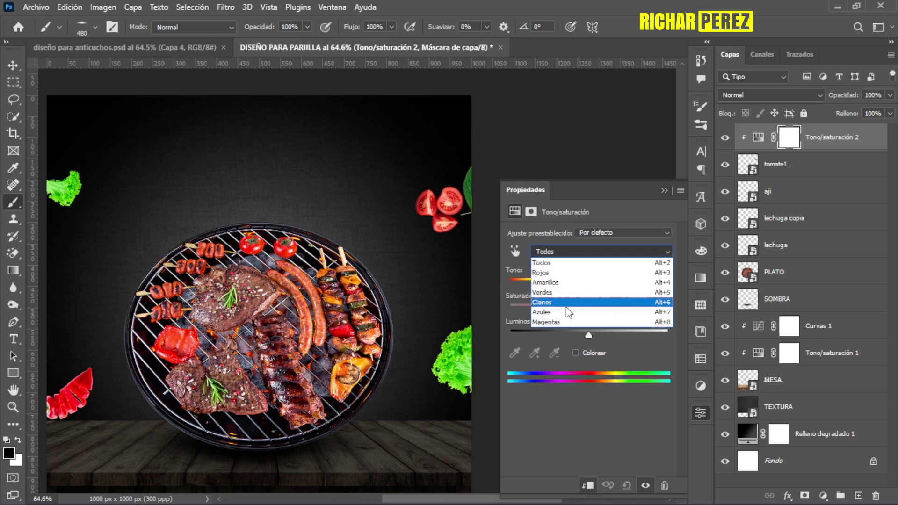
left_click(554, 273)
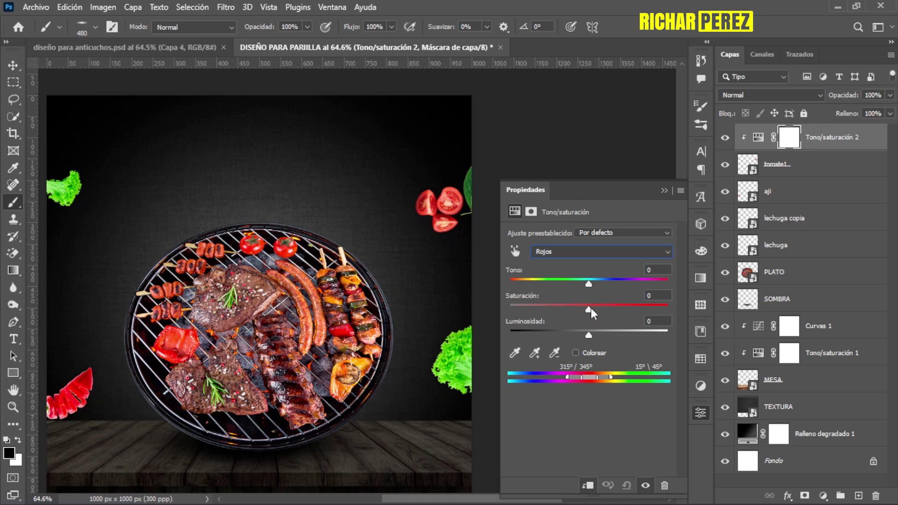
mouse_move(589, 309)
left_mouse_down()
mouse_move(621, 310)
mouse_move(604, 320)
left_mouse_up()
left_click(665, 191)
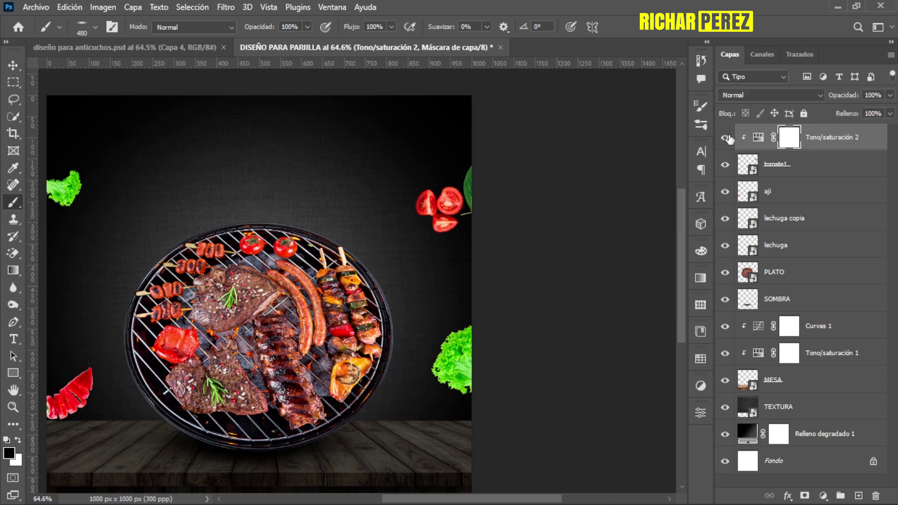
Select the lechuga layer in the Layers panel
scroll(204, 259, "down", 2)
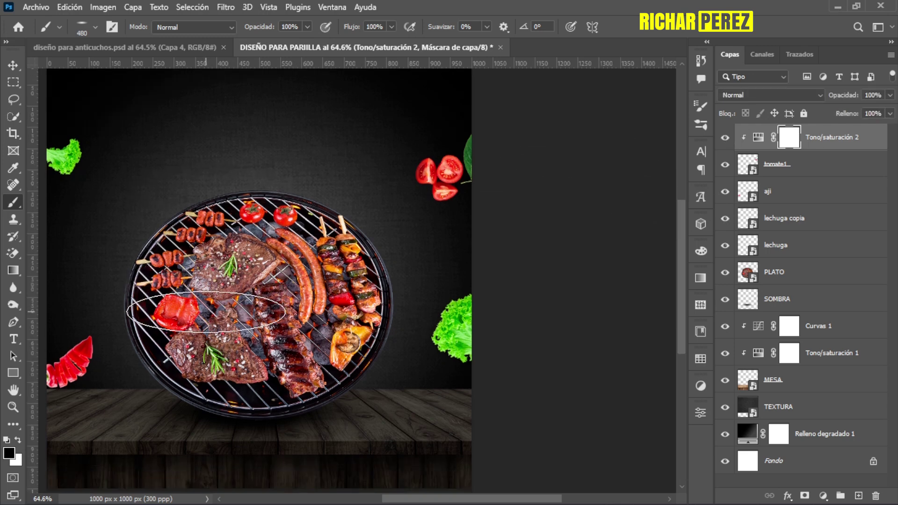
scroll(207, 315, "up", 3)
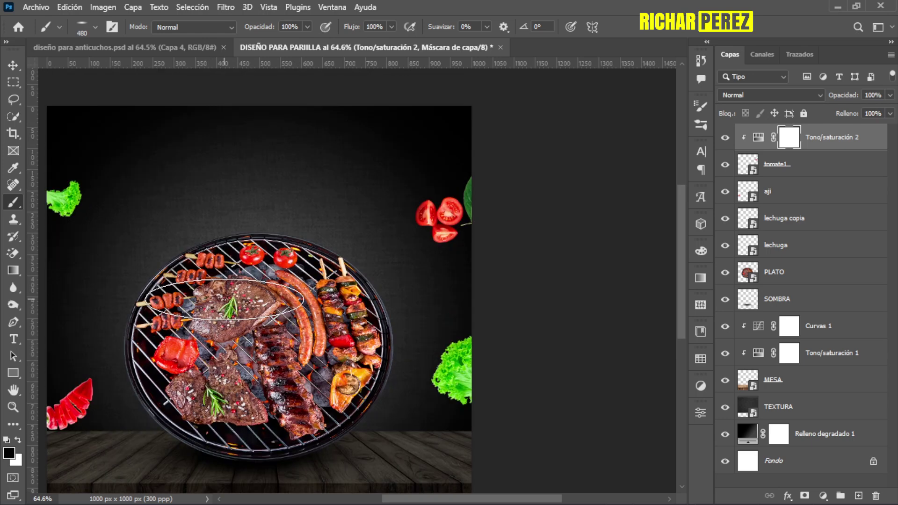
scroll(225, 300, "down", 2)
scroll(225, 304, "down", 1)
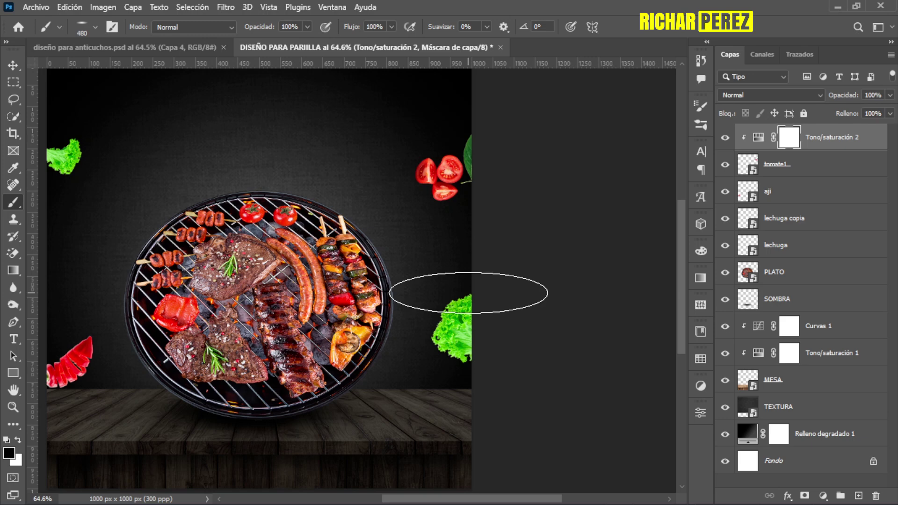
left_click(791, 302)
left_click(799, 255)
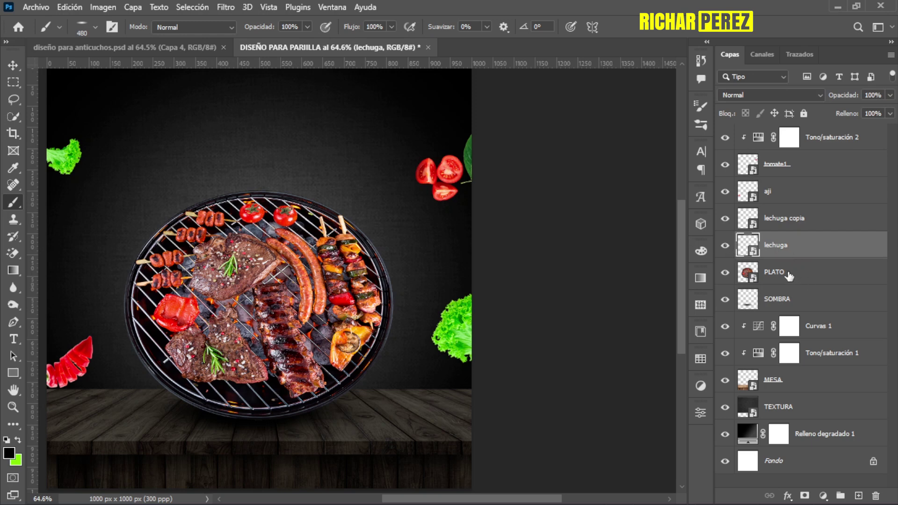
Apply a Motion Blur to the lechuga layer with angle -35° and distance 7 px
left_click(226, 7)
mouse_move(246, 176)
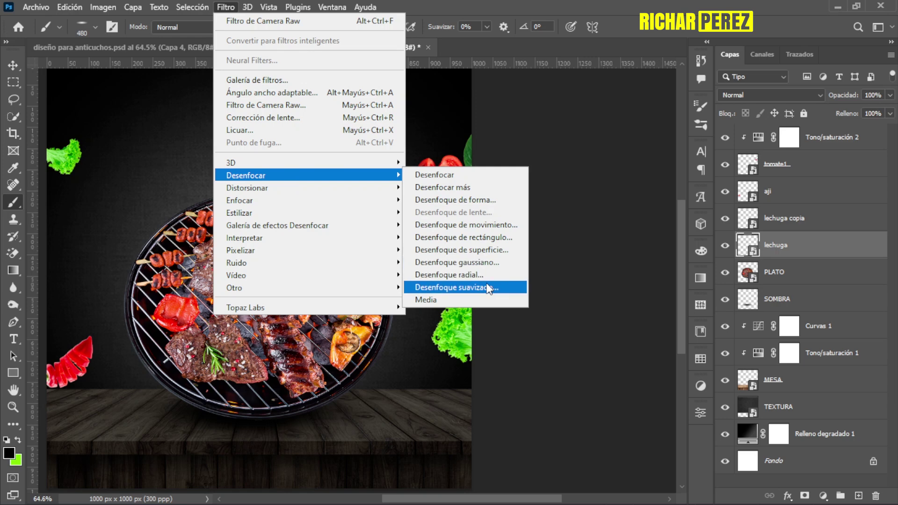
left_click(498, 226)
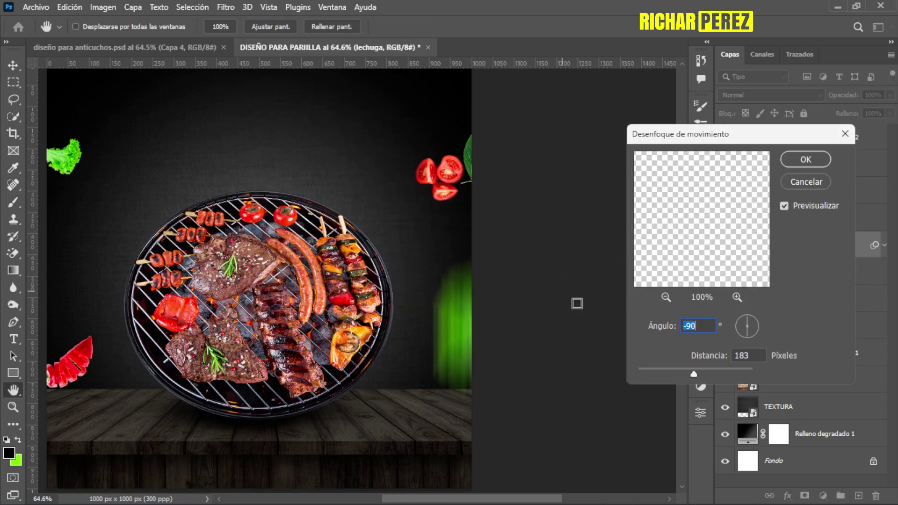
type("-35")
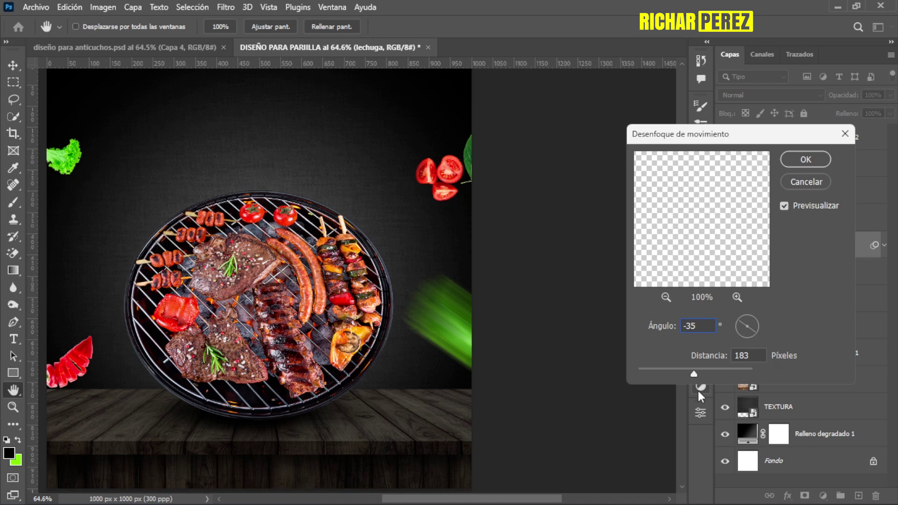
left_click_drag(694, 374, 650, 375)
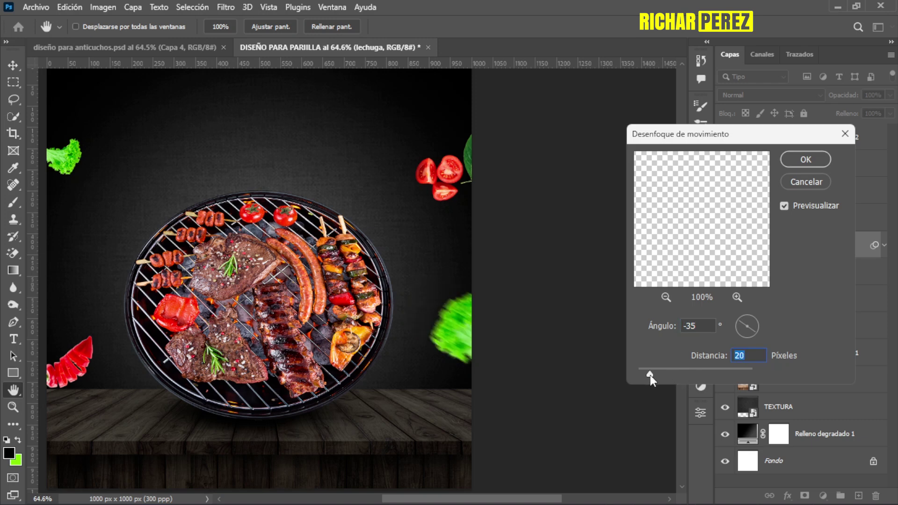
type("7")
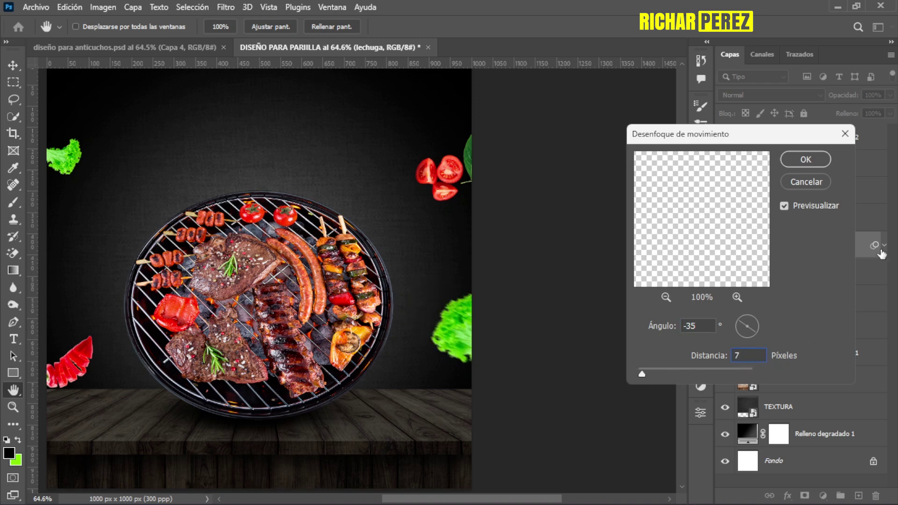
left_click(805, 160)
key("b")
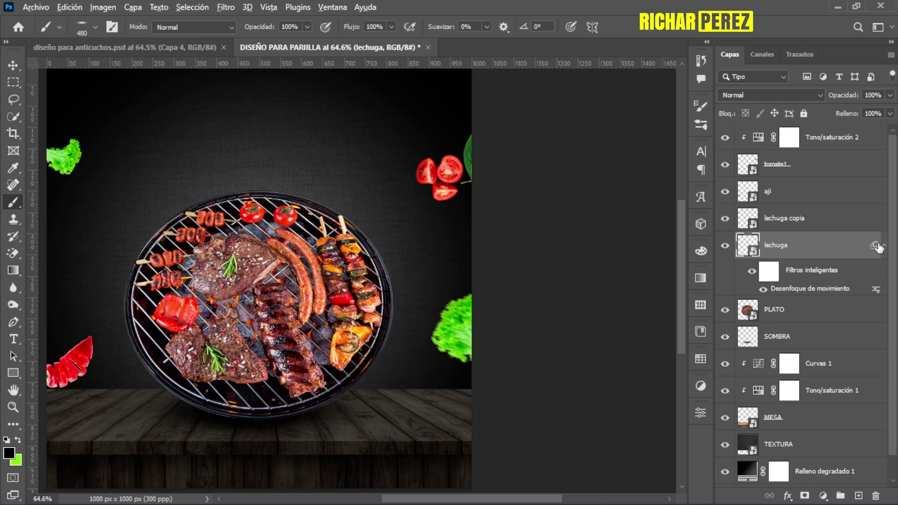
Copy the Desenfoque de movimiento smart filter onto the lechuga copia and aji layers
left_click_drag(875, 246, 874, 218)
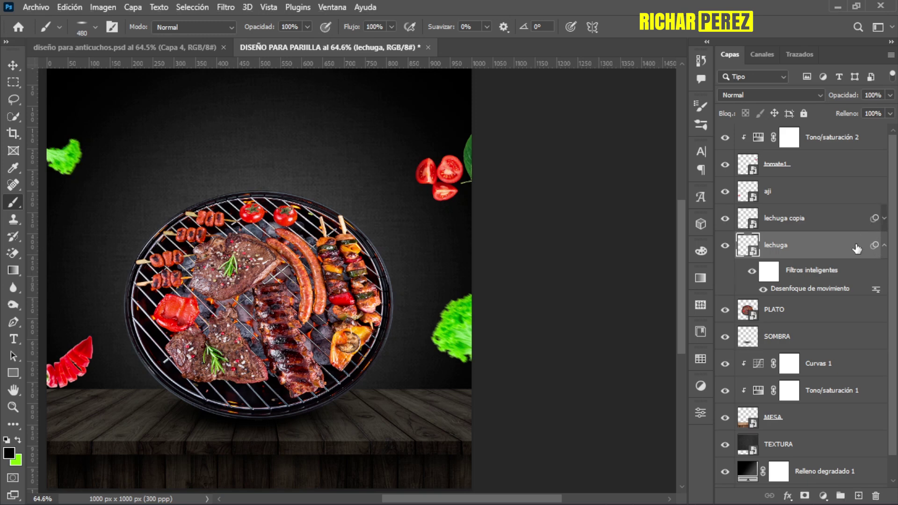
left_click(866, 221)
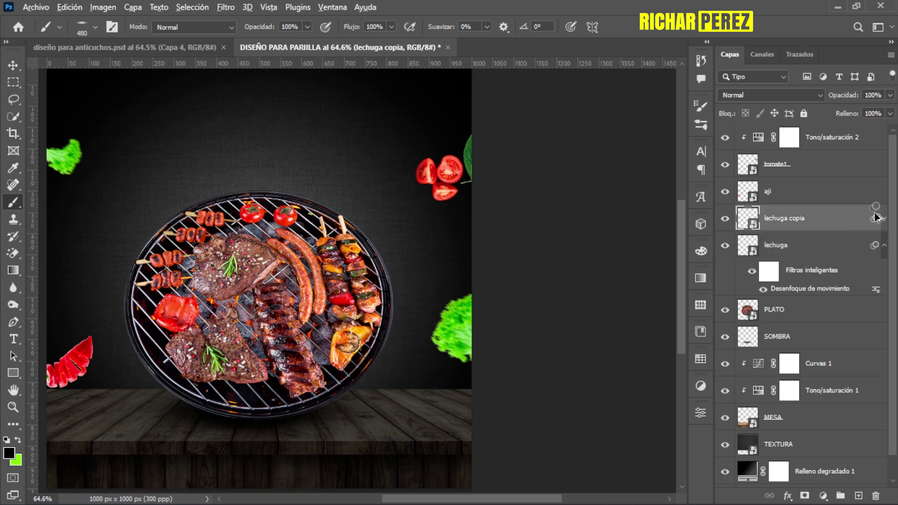
left_click_drag(874, 202, 873, 177)
left_click(852, 198)
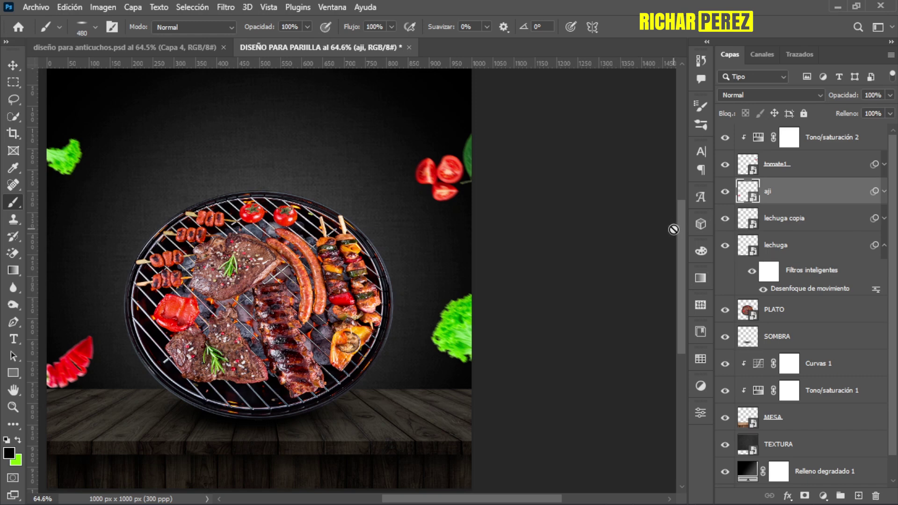
Select the Tono/saturación 2 layer at the top of the layer stack
scroll(517, 261, "up", 2)
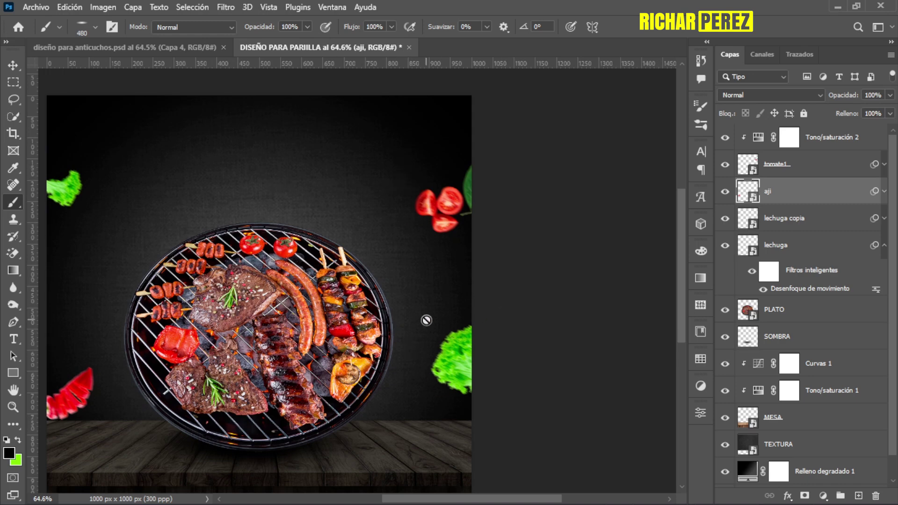
scroll(387, 265, "up", 1)
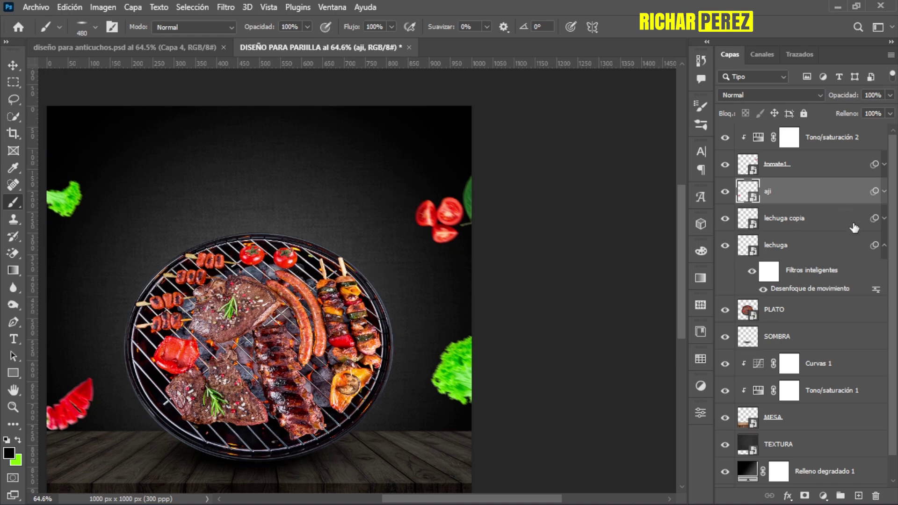
left_click(838, 141)
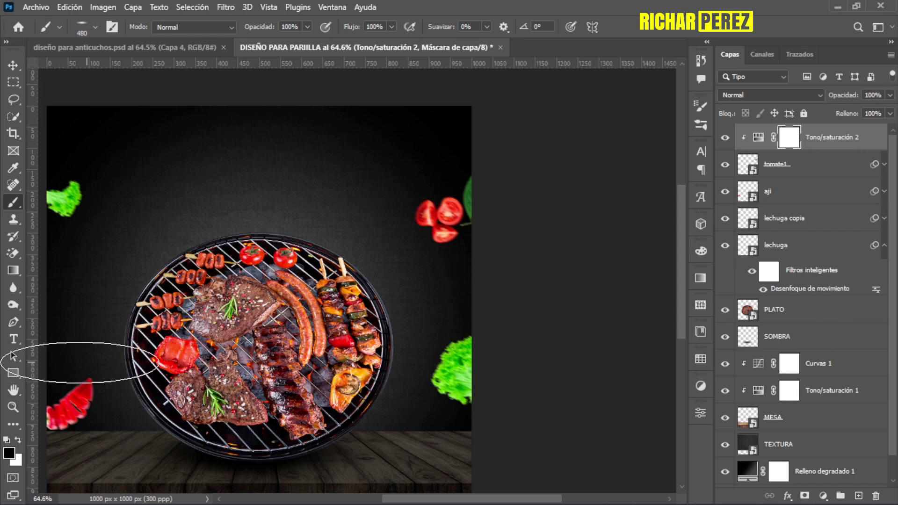
Draw a large circle over the flyer with the Ellipse tool
left_click(13, 374)
right_click(15, 372)
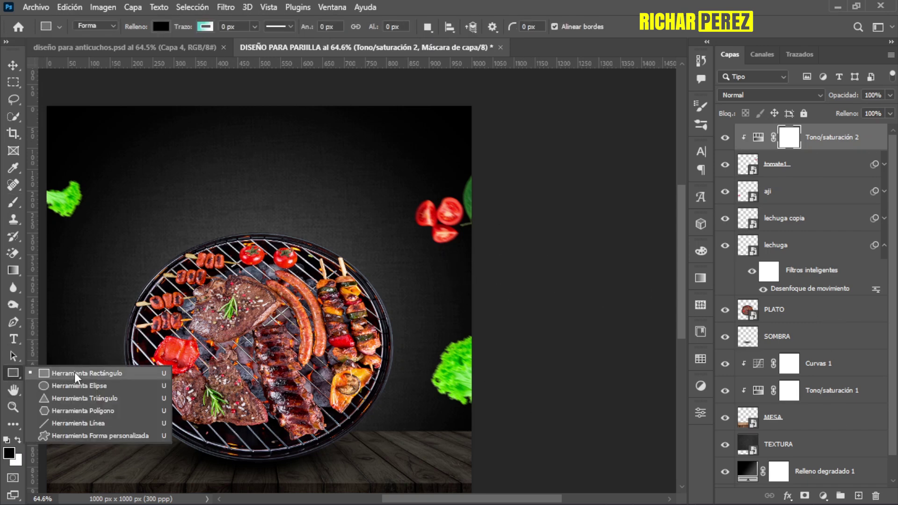
left_click(86, 389)
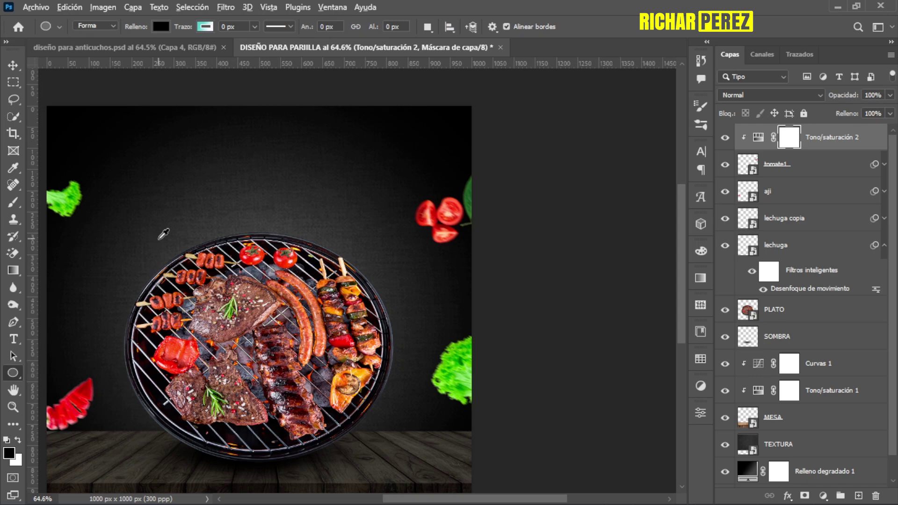
scroll(162, 236, "down", 2)
left_click_drag(131, 177, 560, 388)
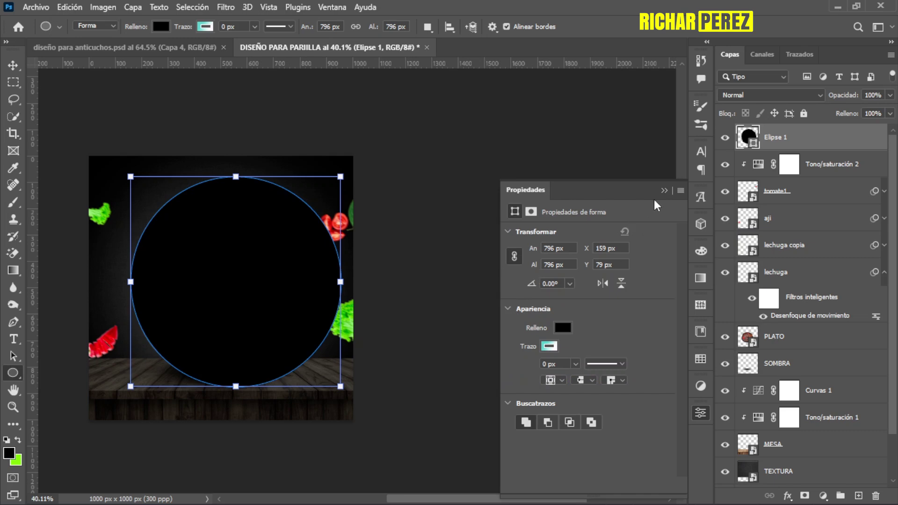
left_click(664, 190)
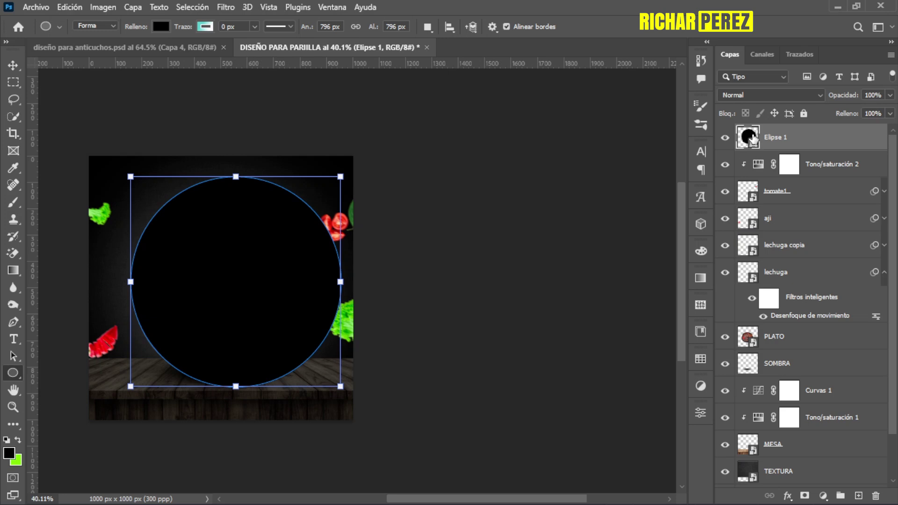
Fill the Elipse 1 circle with the red a90700
double_click(749, 137)
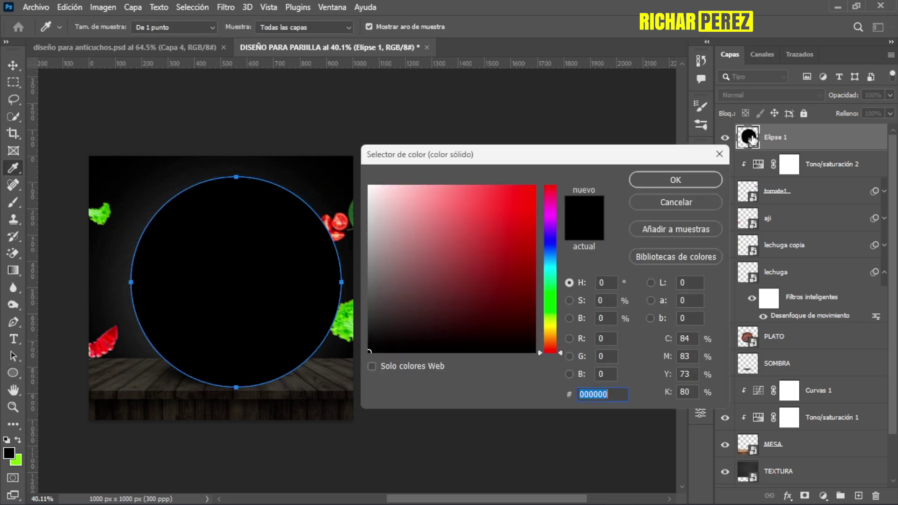
type("a")
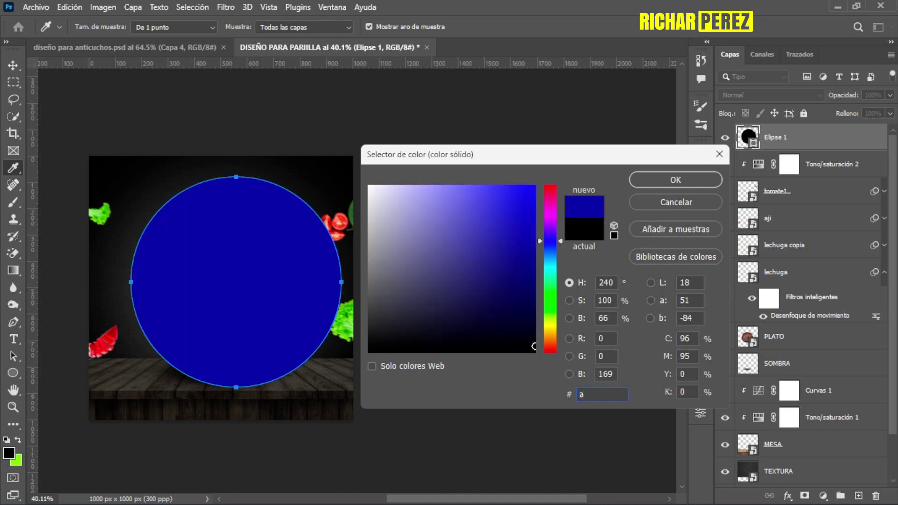
type("90700")
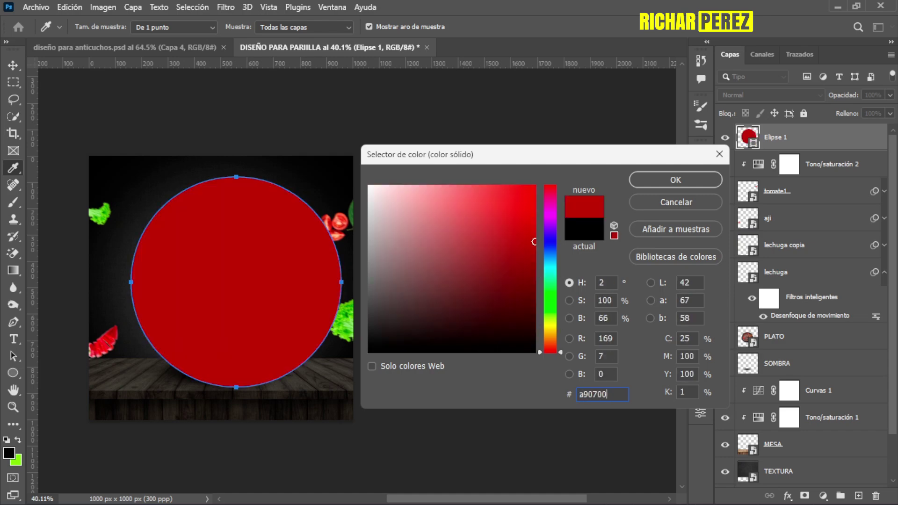
left_click(683, 179)
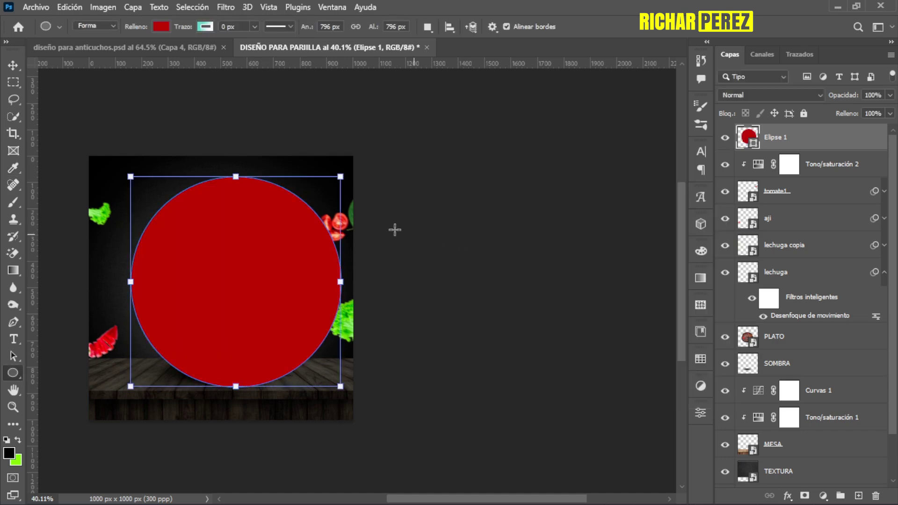
Free-transform the red circle, enlarging it and moving it up past the top edge
key("ctrl+t")
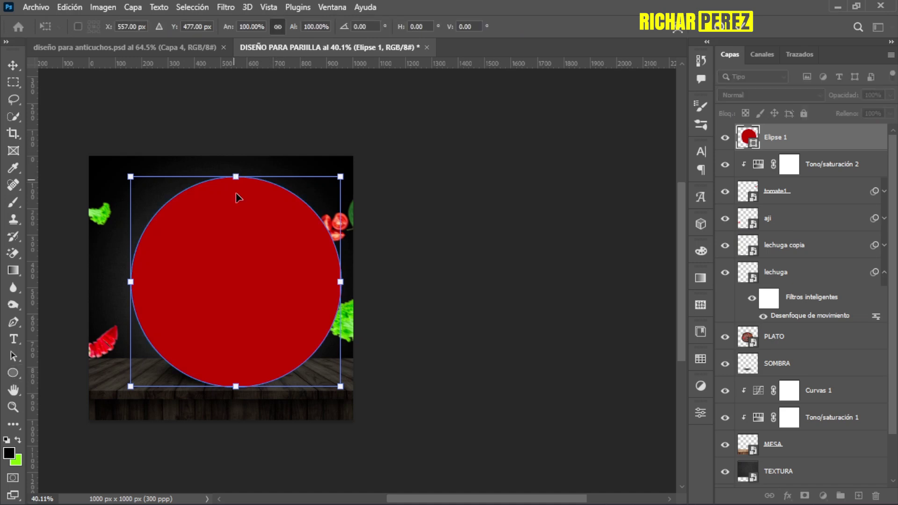
left_click_drag(234, 172, 239, 123)
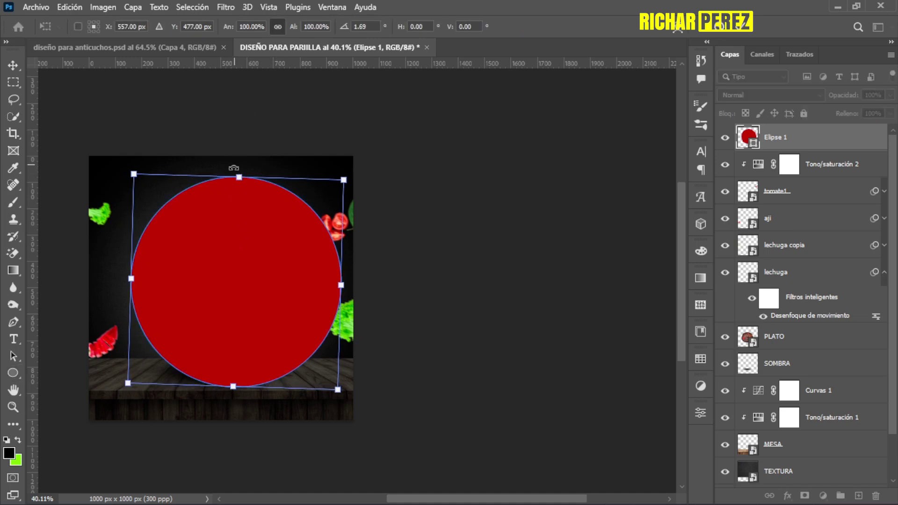
key("ctrl+z")
left_click_drag(238, 175, 236, 102)
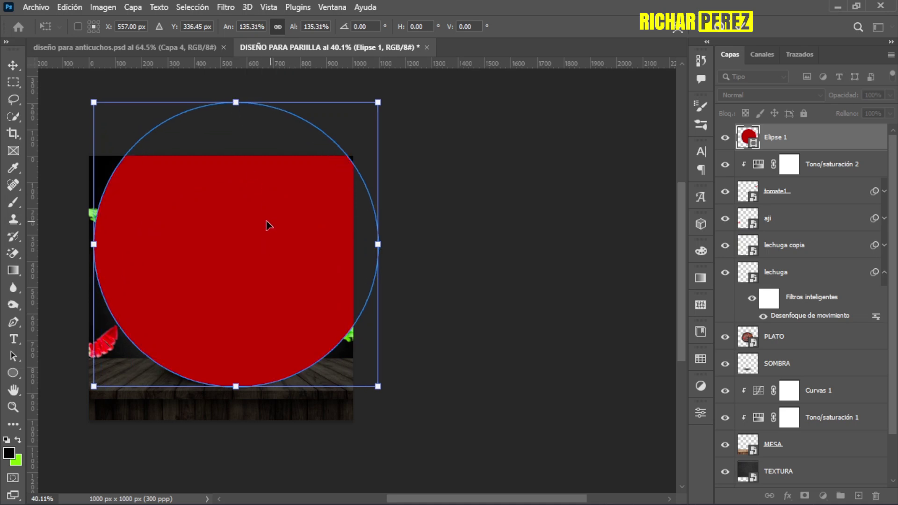
left_click_drag(267, 224, 256, 89)
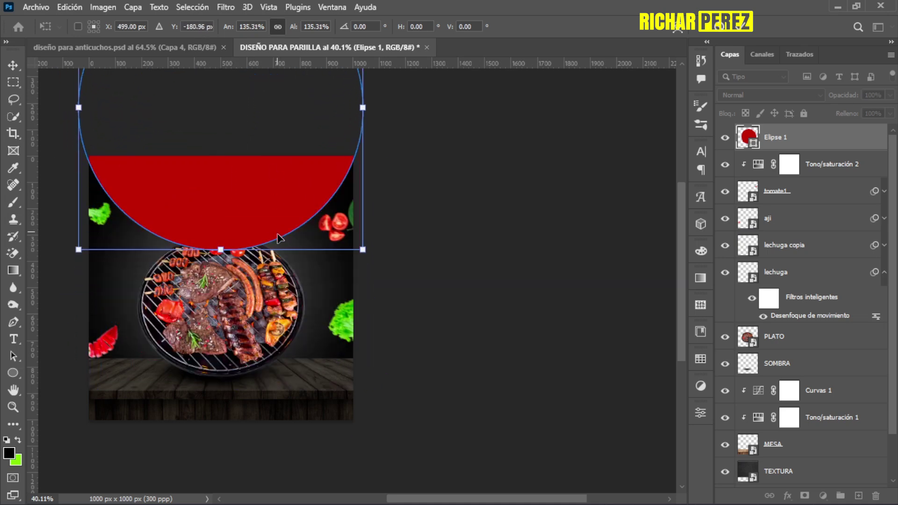
left_click_drag(281, 237, 279, 268)
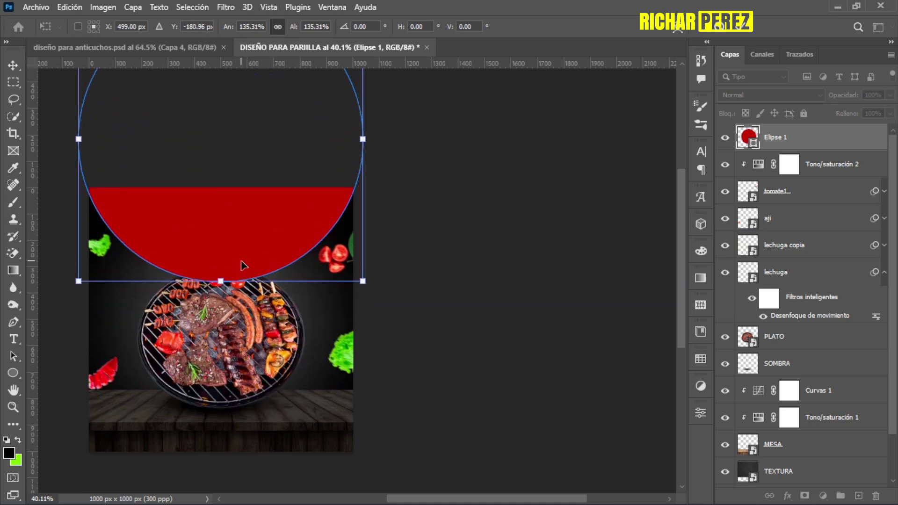
mouse_move(242, 266)
left_mouse_down()
mouse_move(245, 259)
mouse_move(224, 260)
left_mouse_up()
left_click_drag(233, 214, 235, 260)
Enlarge the circle further to about 1473.77 px and apply the transform
mouse_move(224, 296)
left_mouse_down()
mouse_move(226, 325)
mouse_move(240, 258)
left_mouse_up()
left_click_drag(313, 238, 307, 224)
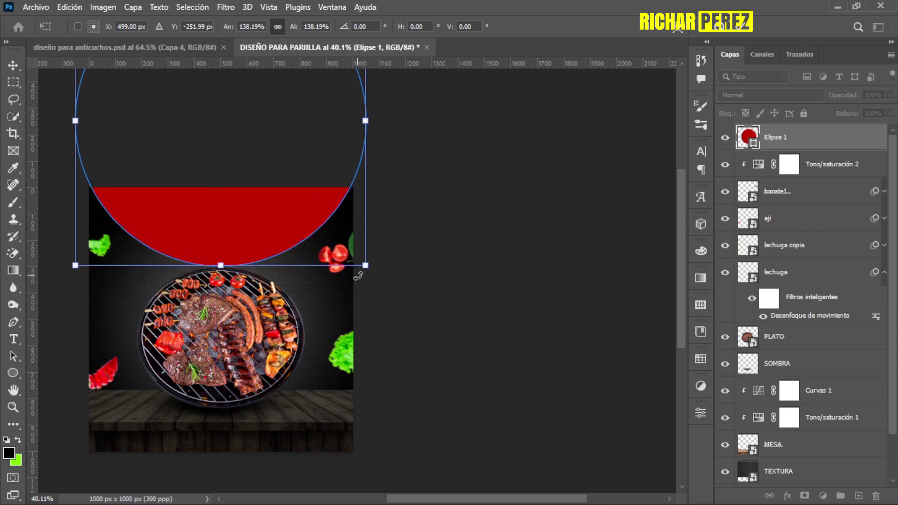
left_click_drag(220, 263, 244, 248)
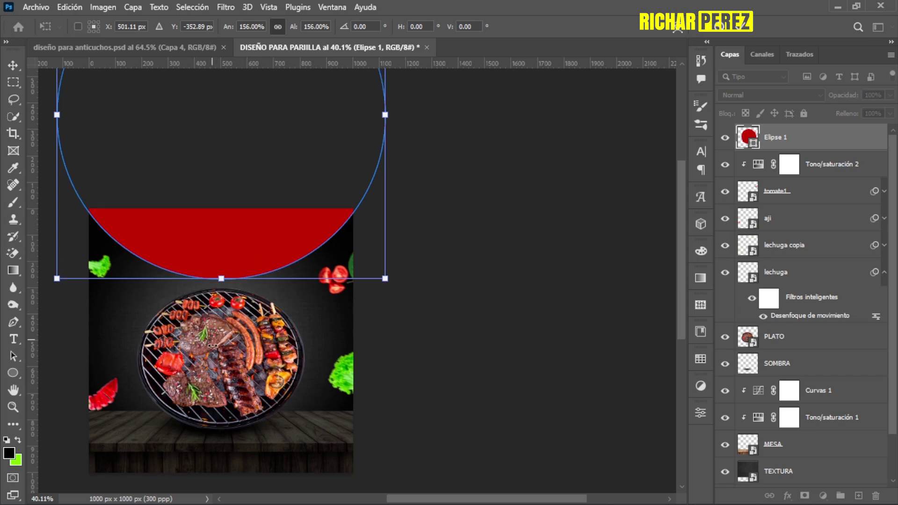
scroll(232, 300, "up", 3)
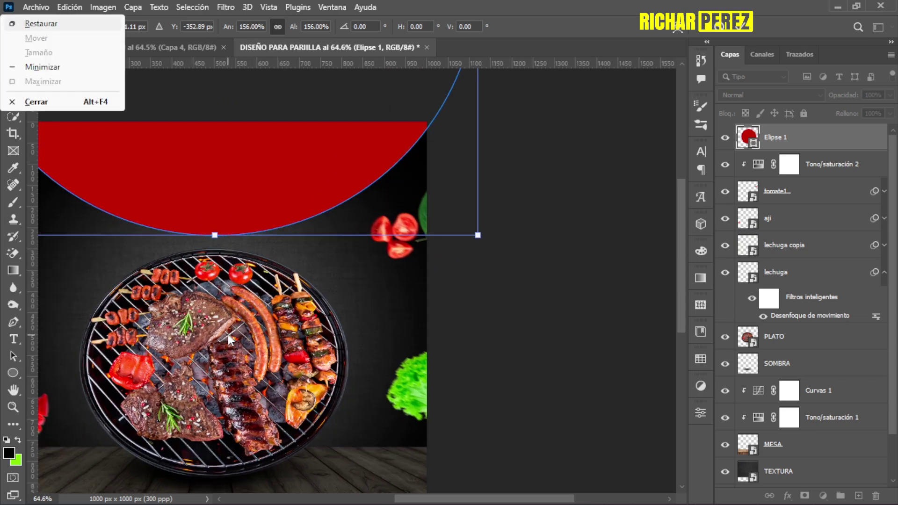
left_click_drag(230, 336, 301, 336)
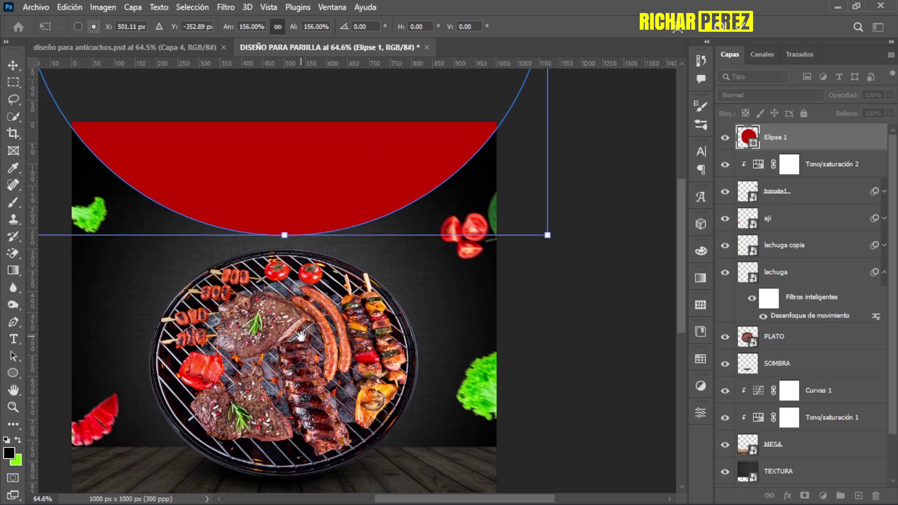
mouse_move(283, 240)
left_mouse_down()
mouse_move(292, 334)
mouse_move(322, 189)
left_mouse_up()
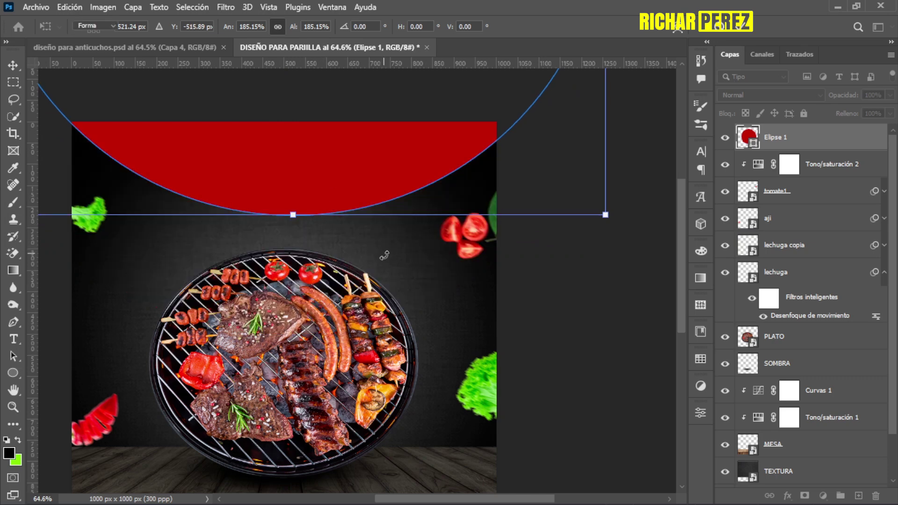
key("Return")
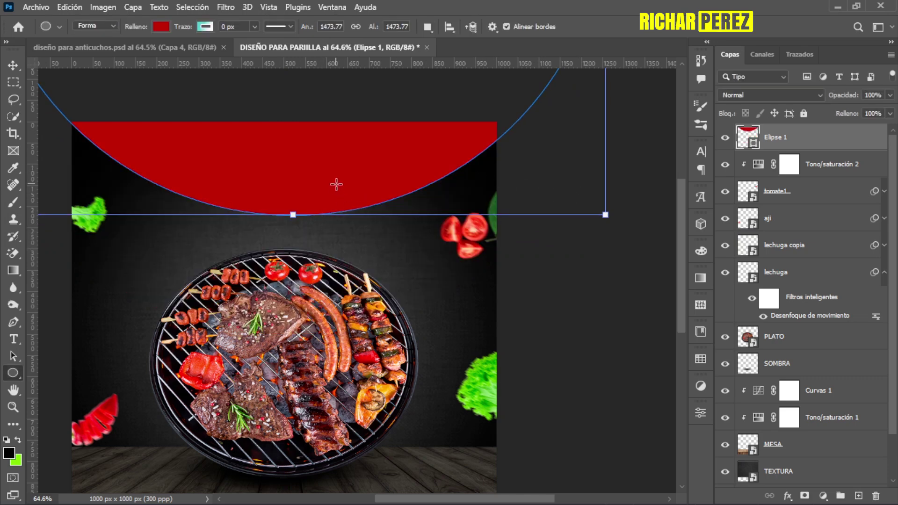
Nudge the circle slightly up and left, then fit the flyer in the window
key("ctrl+t")
left_click_drag(343, 191, 345, 180)
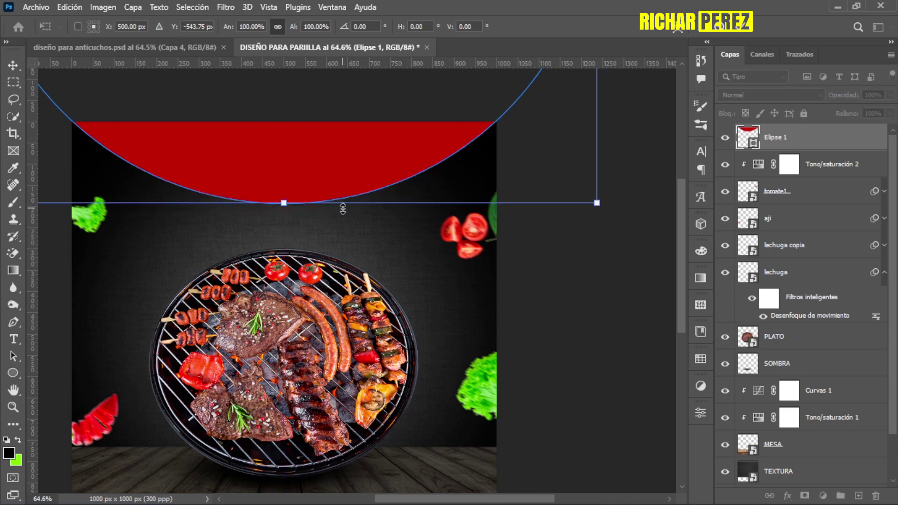
key("Return")
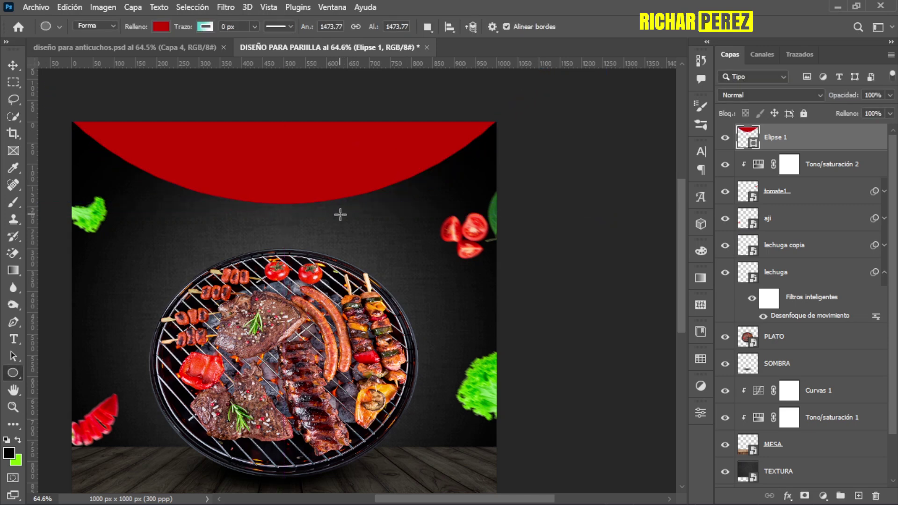
key("ctrl+0")
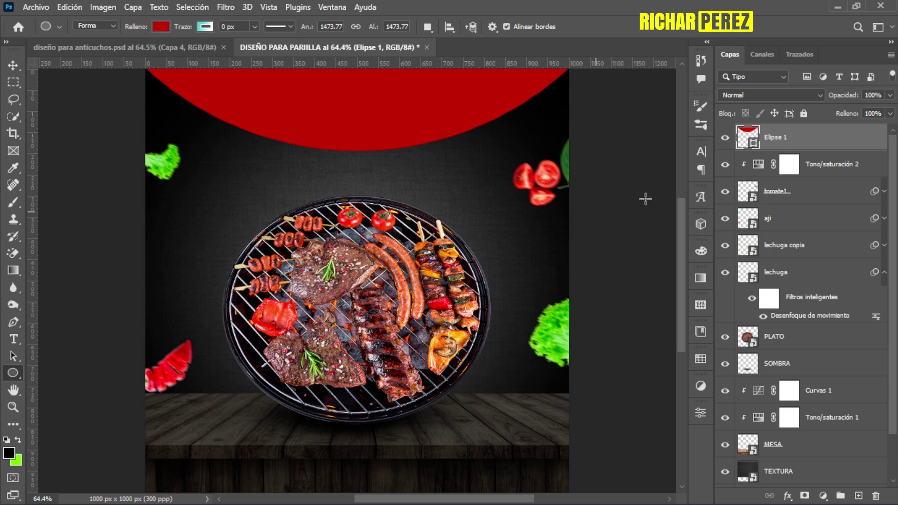
Add a black Normal Inner Glow with Borde source and 7 px size to Elipse 1
right_click(783, 139)
left_click(628, 28)
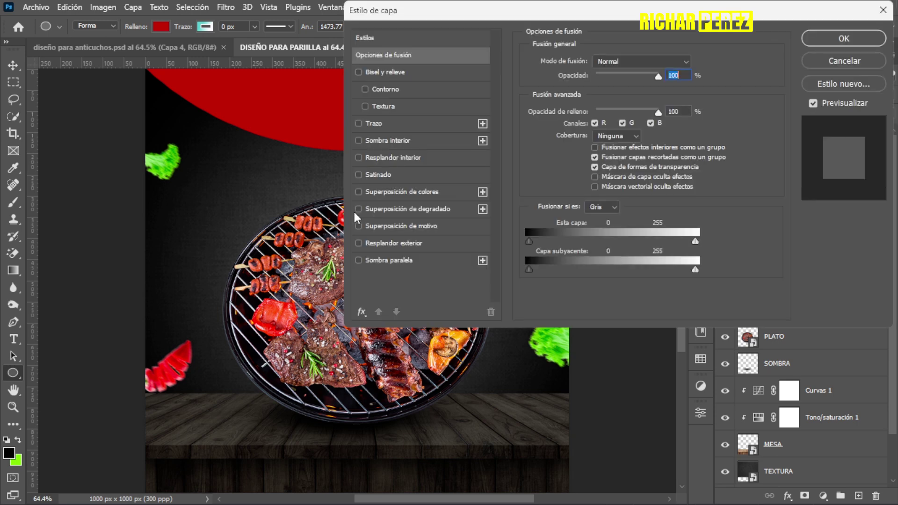
left_click(399, 160)
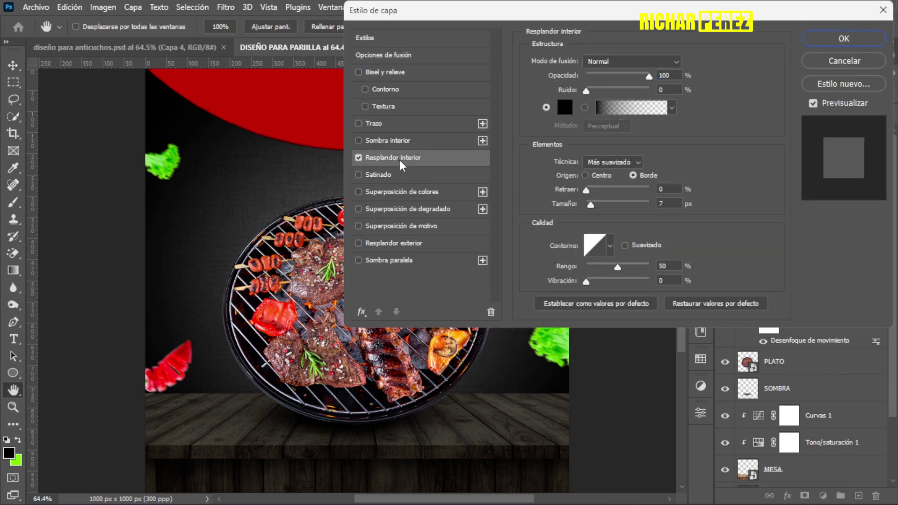
left_click(633, 62)
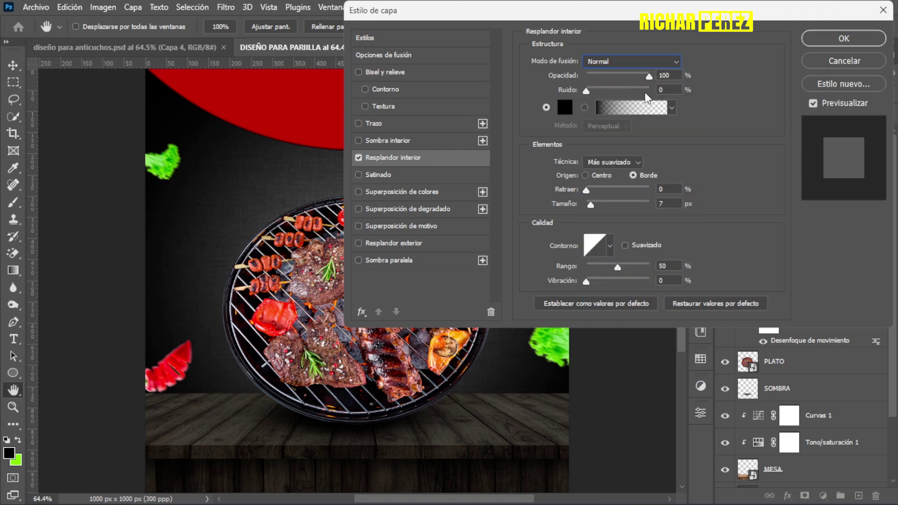
left_click(565, 108)
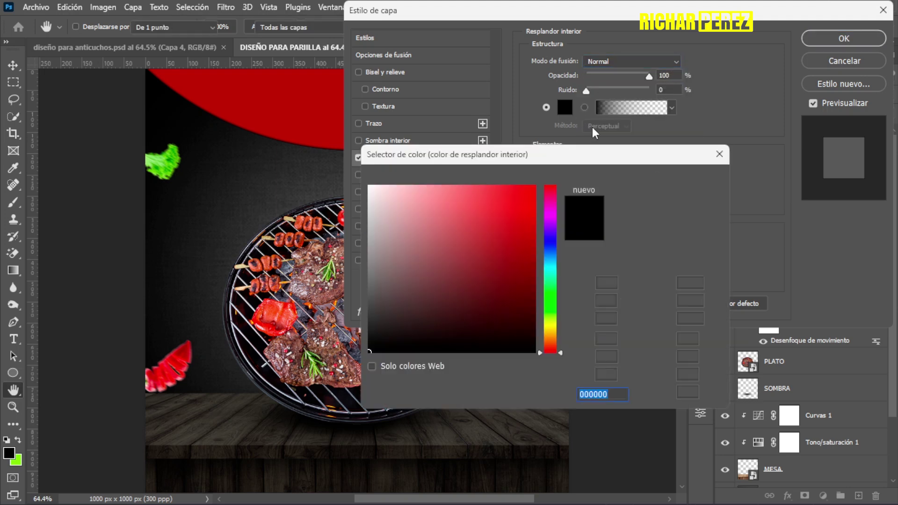
left_click(648, 180)
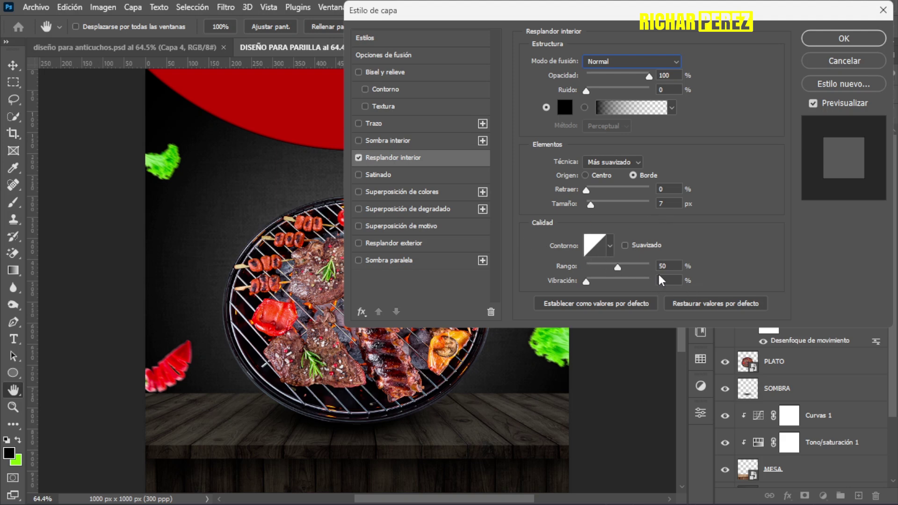
left_click(390, 261)
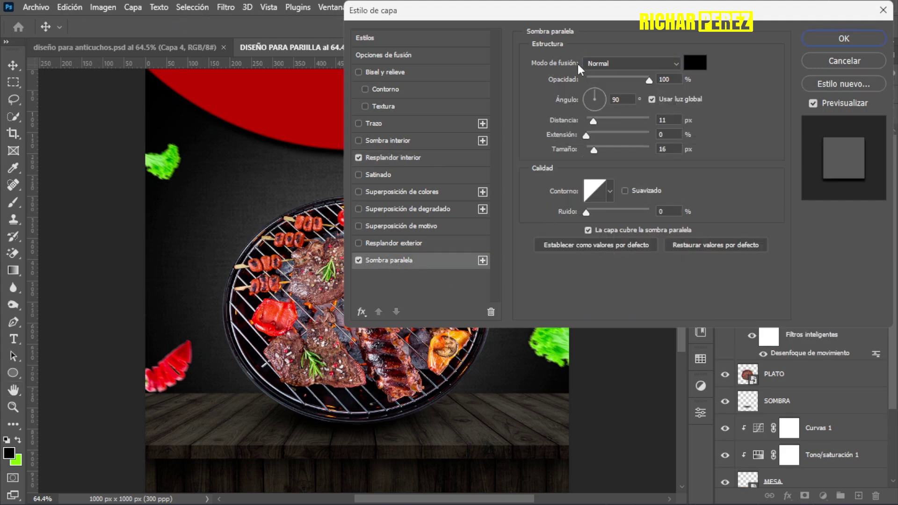
Set the drop shadow to Normal, 90°, distance 11, spread 0, size 16, linear contour, and apply
left_click(630, 63)
left_click(604, 71)
left_click_drag(674, 121, 644, 123)
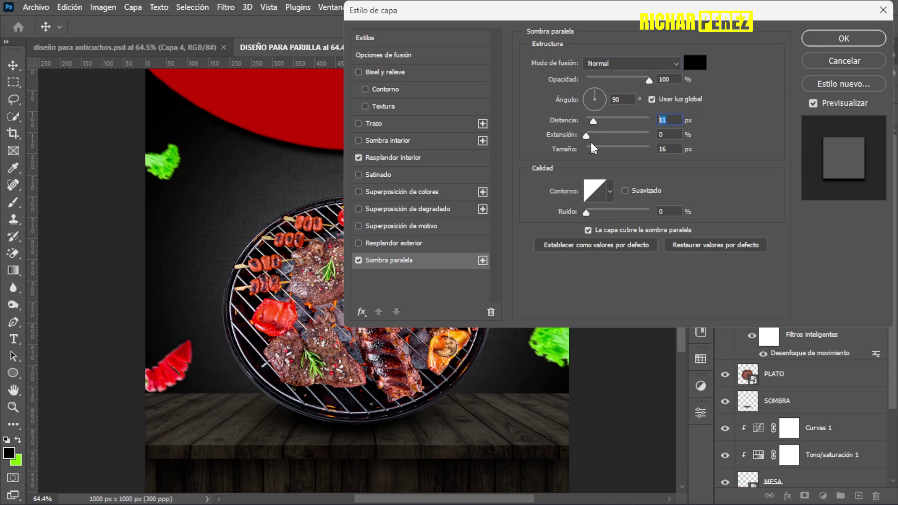
left_click(679, 134)
left_click_drag(677, 149, 637, 149)
left_click(611, 192)
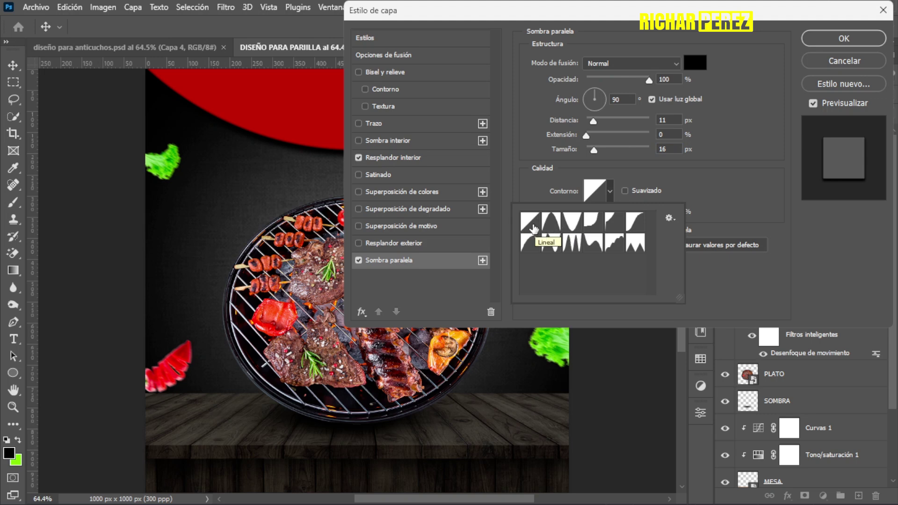
left_click(530, 183)
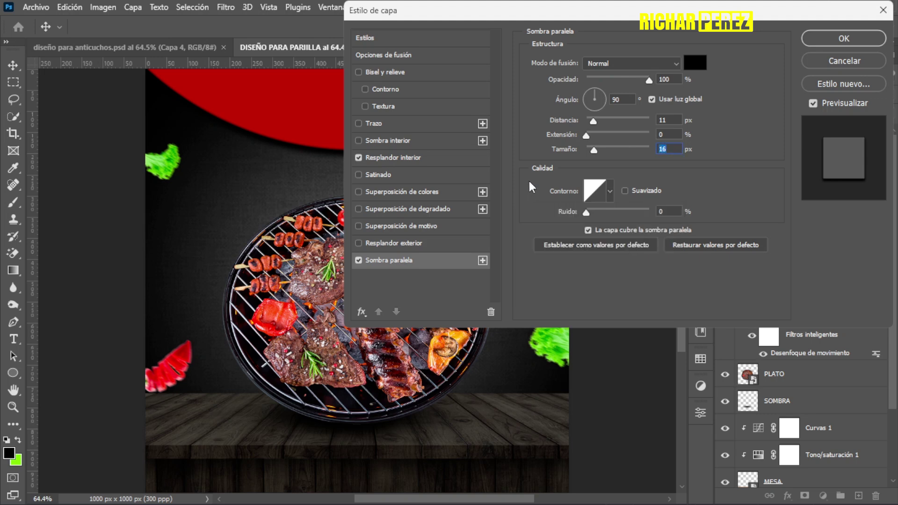
left_click(850, 37)
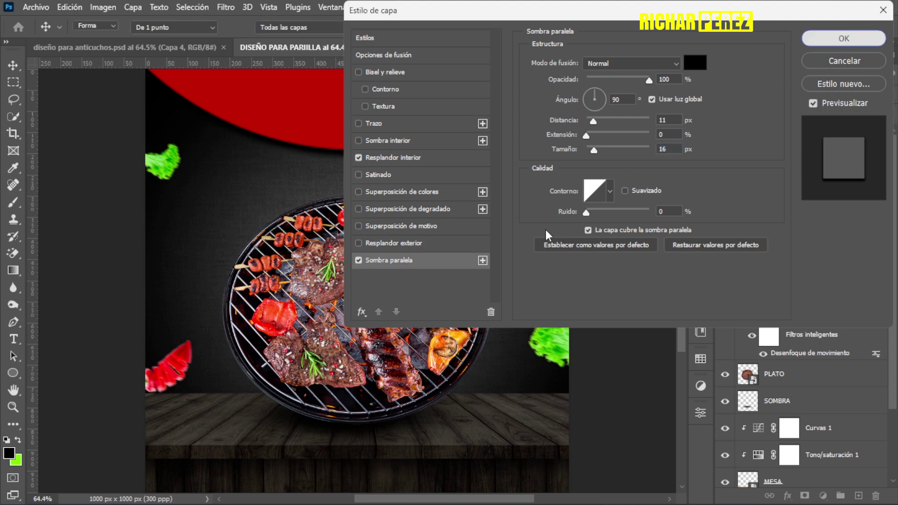
scroll(401, 194, "up", 2)
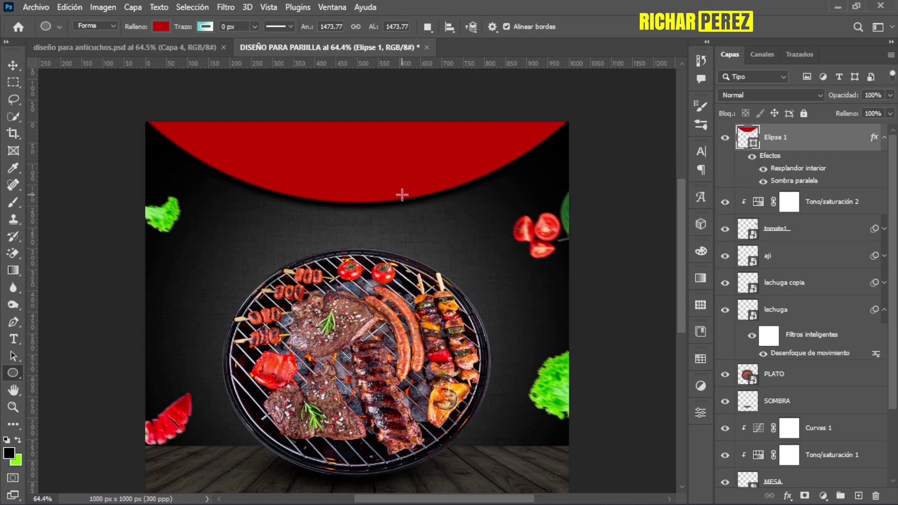
Select the TEXTURA layer at the bottom of the Layers panel
scroll(449, 169, "down", 3)
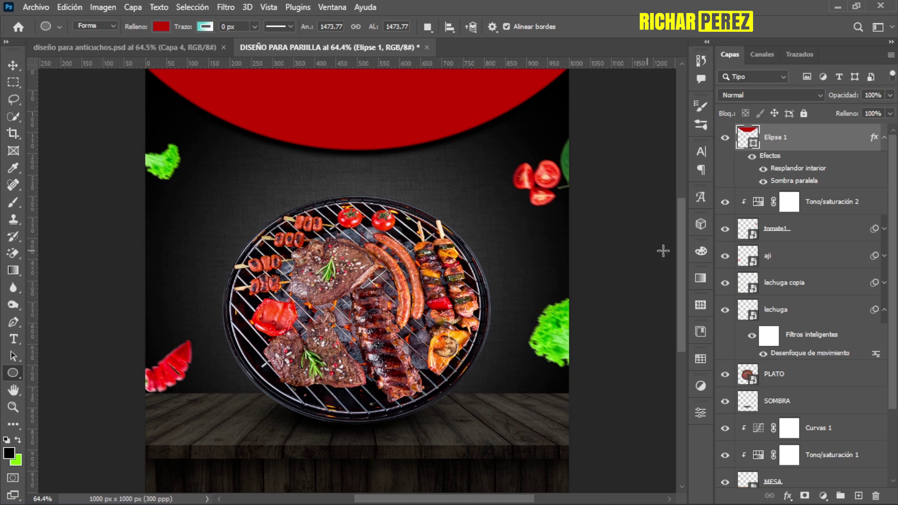
scroll(822, 298, "down", 2)
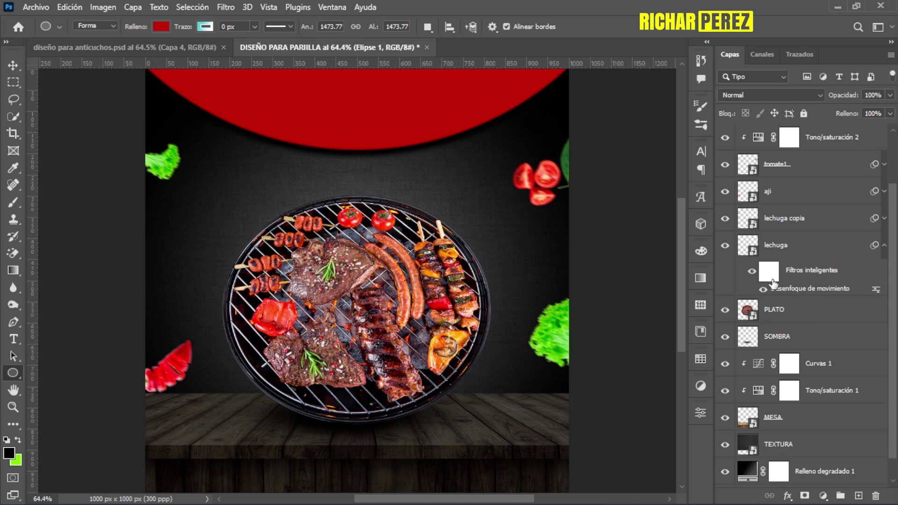
left_click(797, 321)
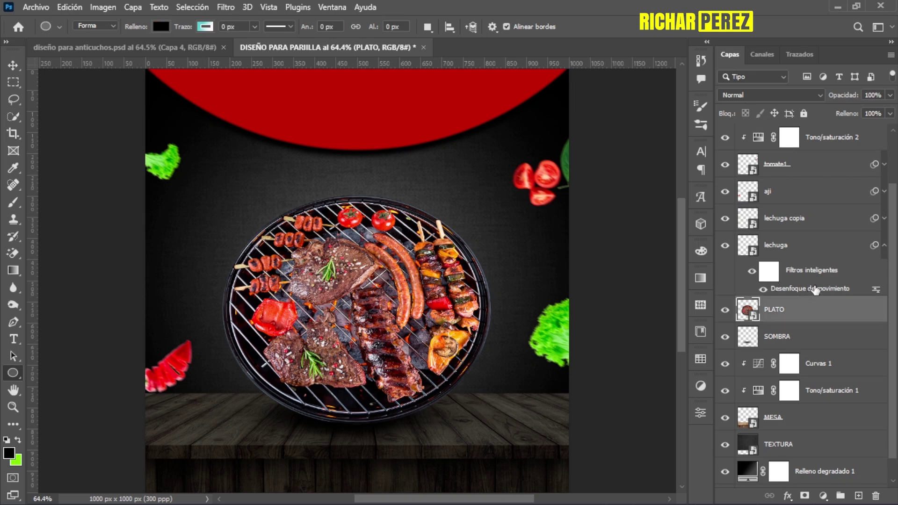
scroll(814, 309, "down", 1)
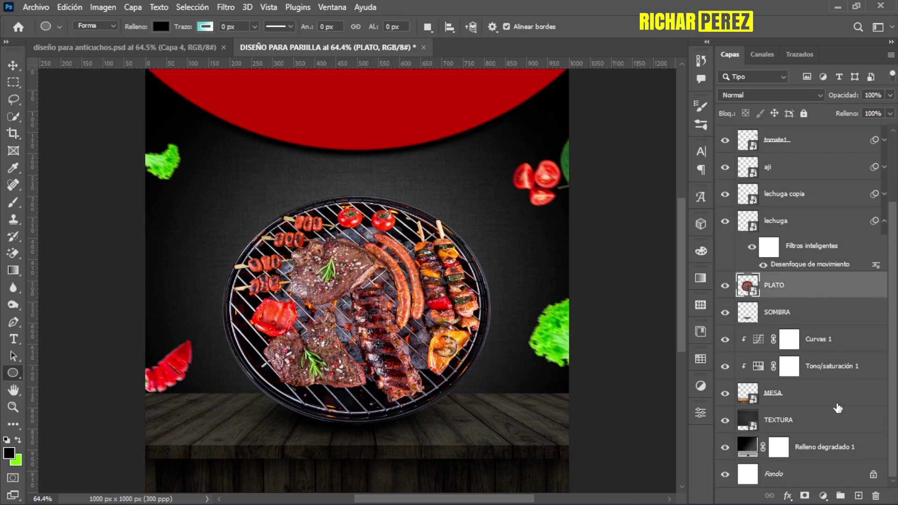
left_click(823, 424)
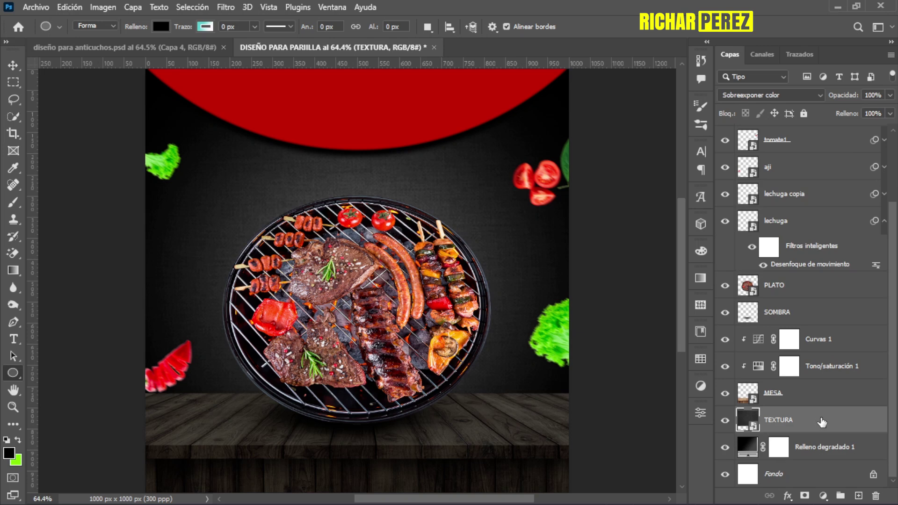
Add a new layer above TEXTURA and pick the Dsb 15 spray brush at a smaller size
left_click(858, 496)
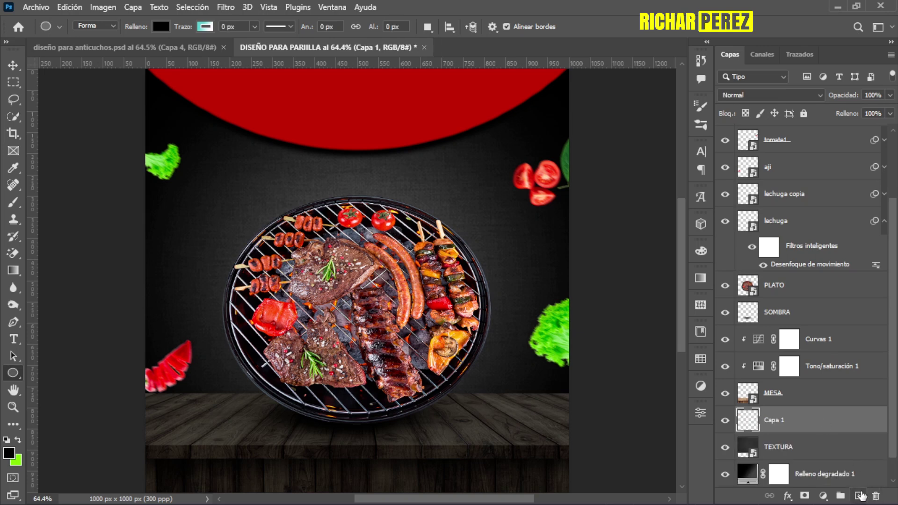
key("b")
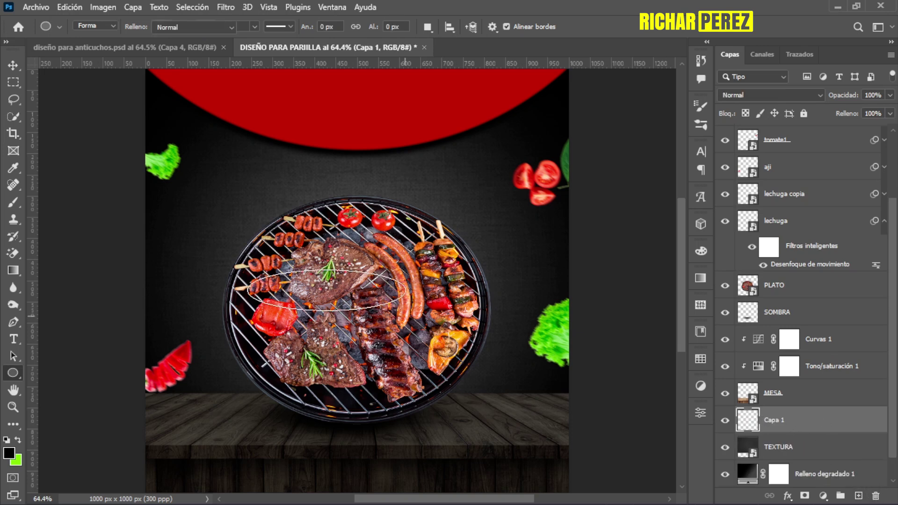
right_click(421, 268)
scroll(442, 312, "down", 1)
scroll(421, 358, "down", 3)
scroll(395, 433, "down", 2)
scroll(395, 433, "down", 2)
scroll(395, 433, "down", 2)
scroll(622, 331, "down", 1)
left_click_drag(554, 339, 560, 445)
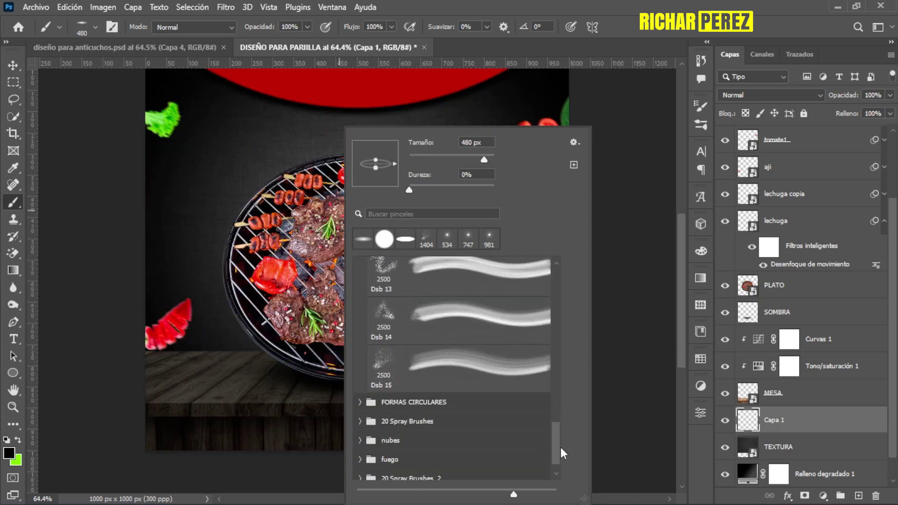
left_click(396, 370)
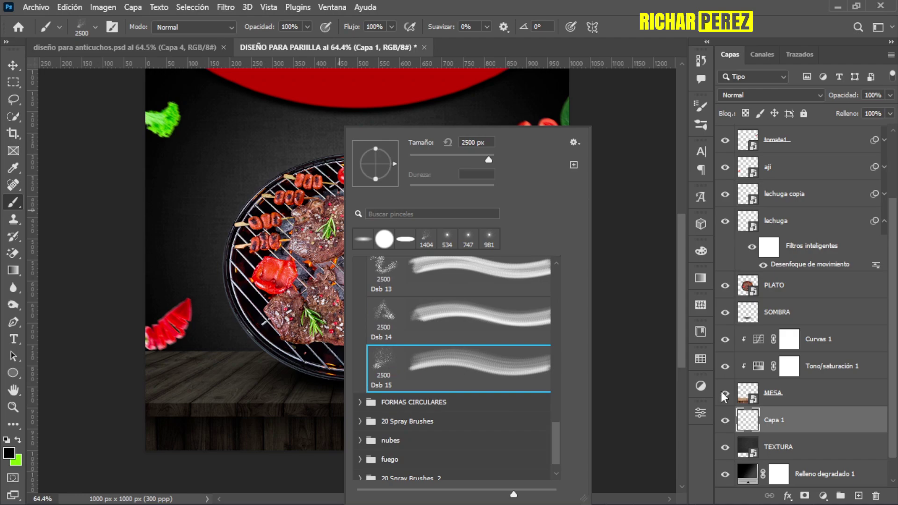
key("Return")
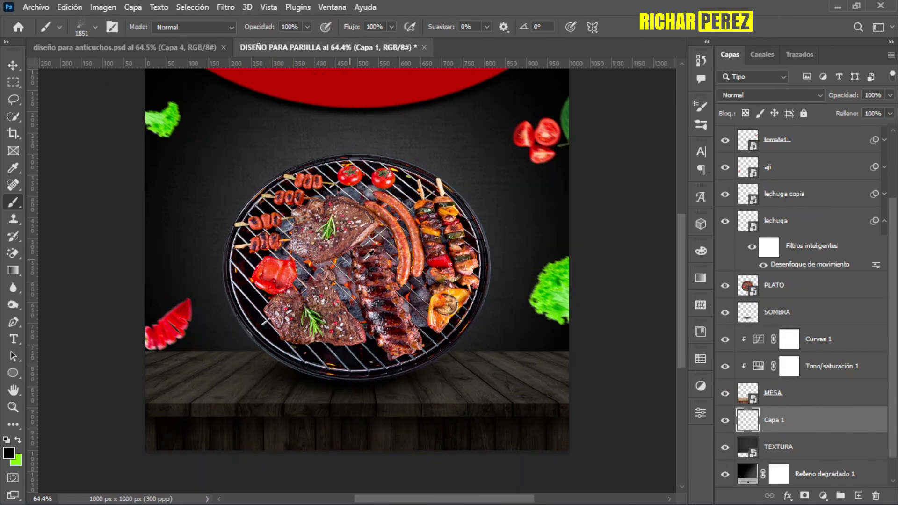
key("bracketleft")
key("bracketleft")
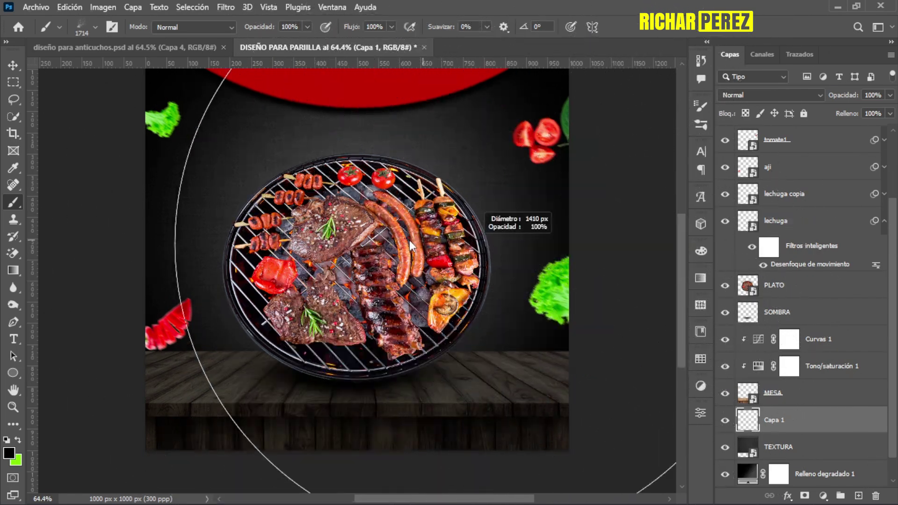
Set the painting colour to ffffff and spray white specks on both sides of the grill
left_click(9, 453)
type("ffffff")
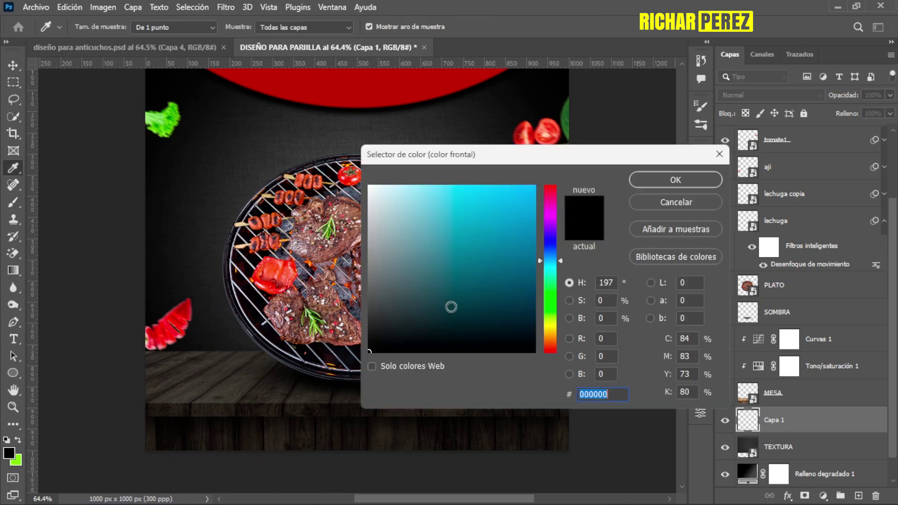
left_click(676, 179)
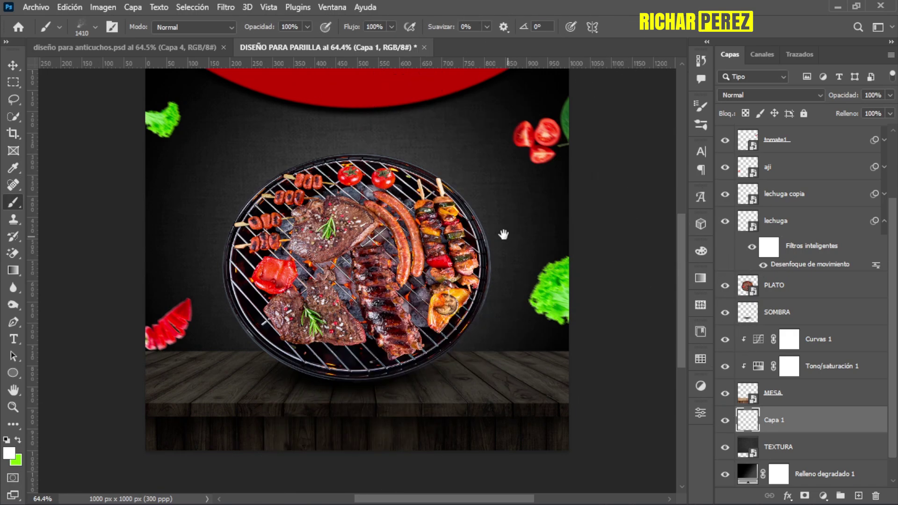
scroll(515, 281, "right", 3)
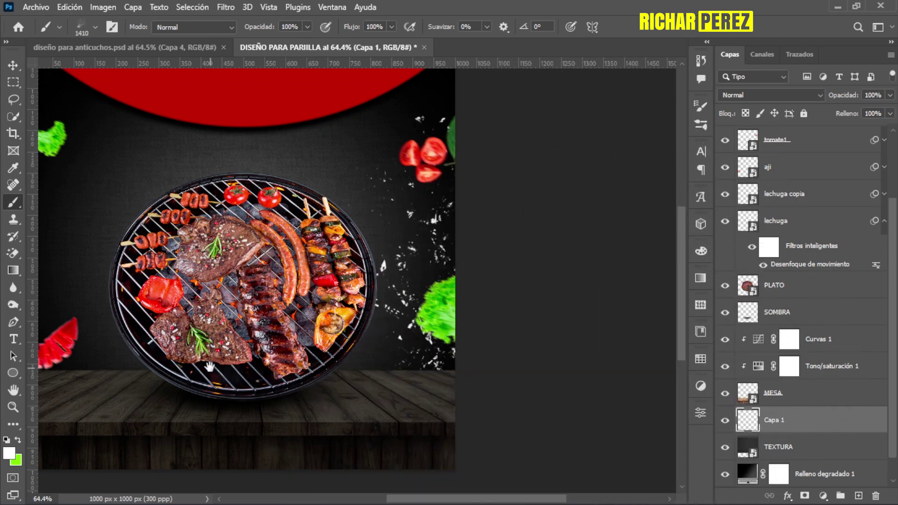
scroll(140, 281, "left", 5)
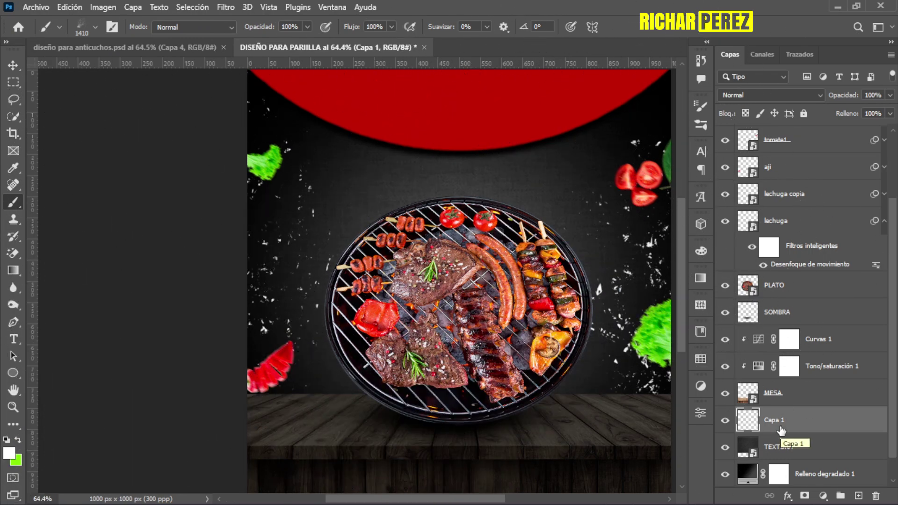
left_click(758, 95)
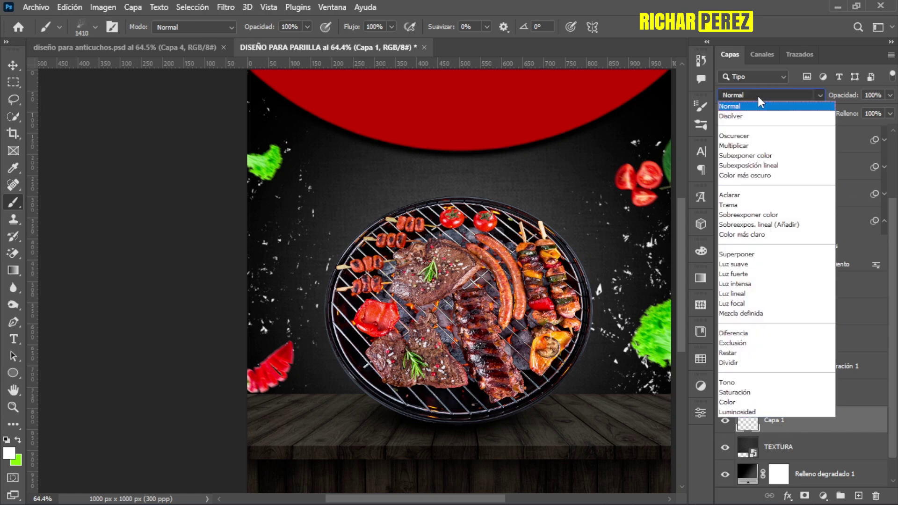
Set Capa 1 to Superponer blend mode with 91% opacity
left_click(738, 255)
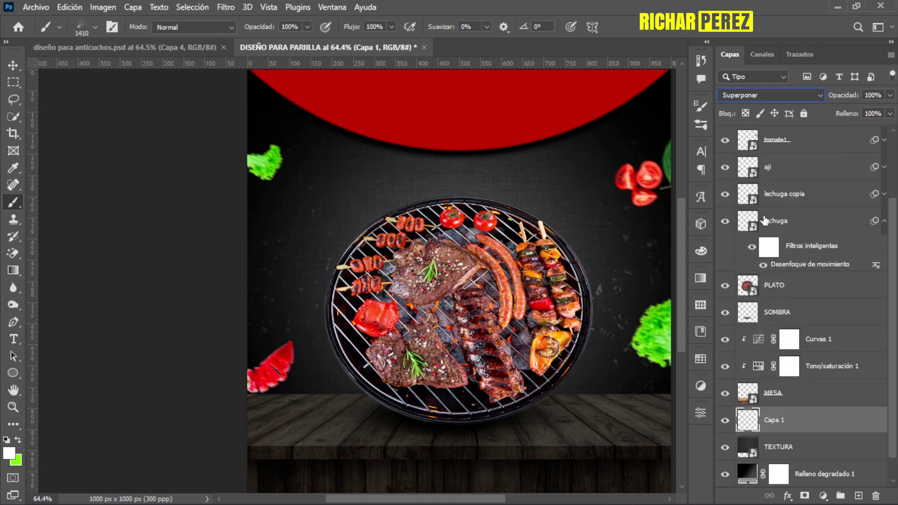
left_click(890, 95)
left_click_drag(890, 110, 886, 118)
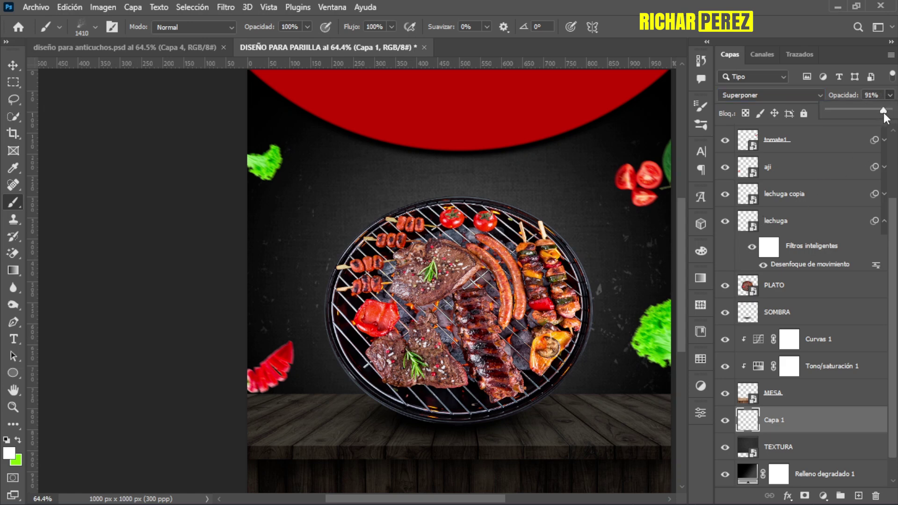
left_click(818, 388)
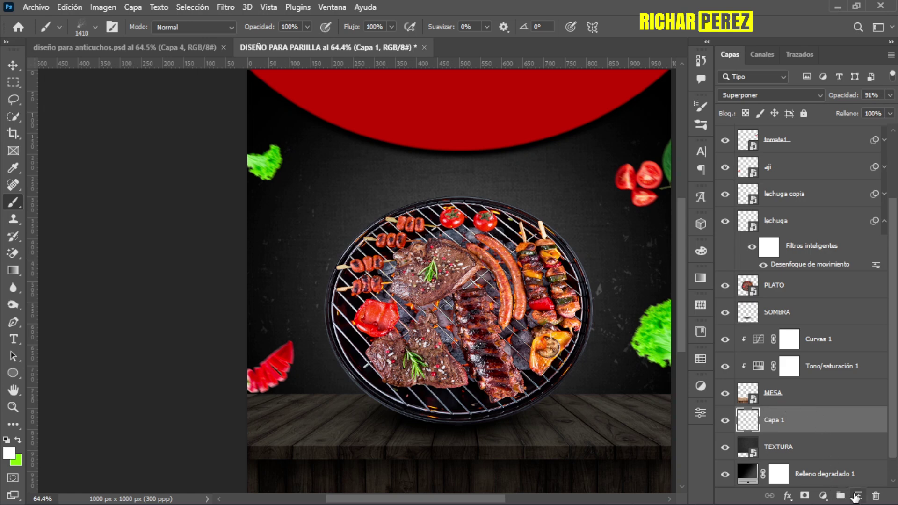
left_click(856, 496)
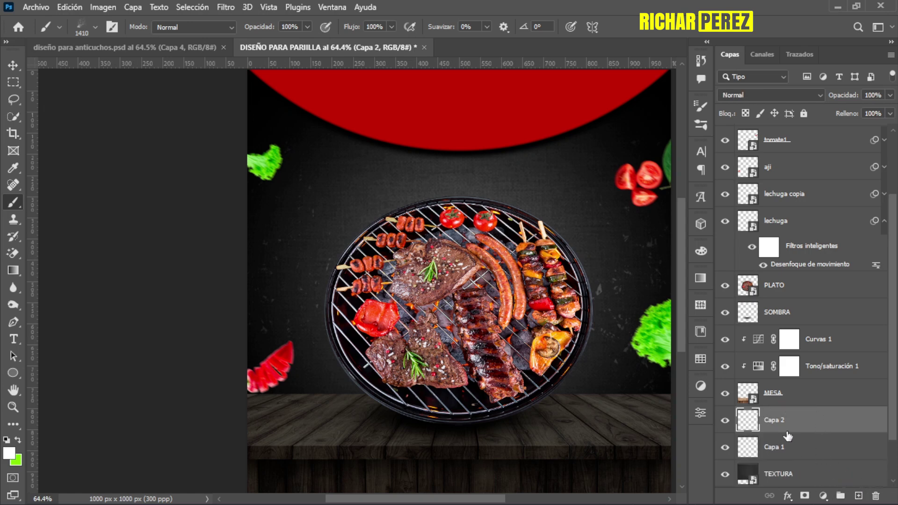
Rename the new layer desintegracion and draw a white circle over the grill
double_click(775, 419)
type("desi")
type("ntegracio")
key("Return")
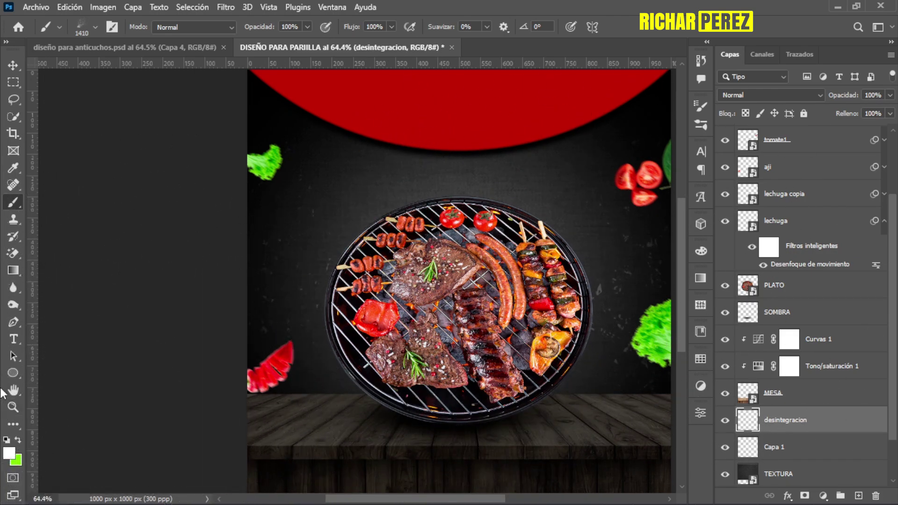
left_click(19, 372)
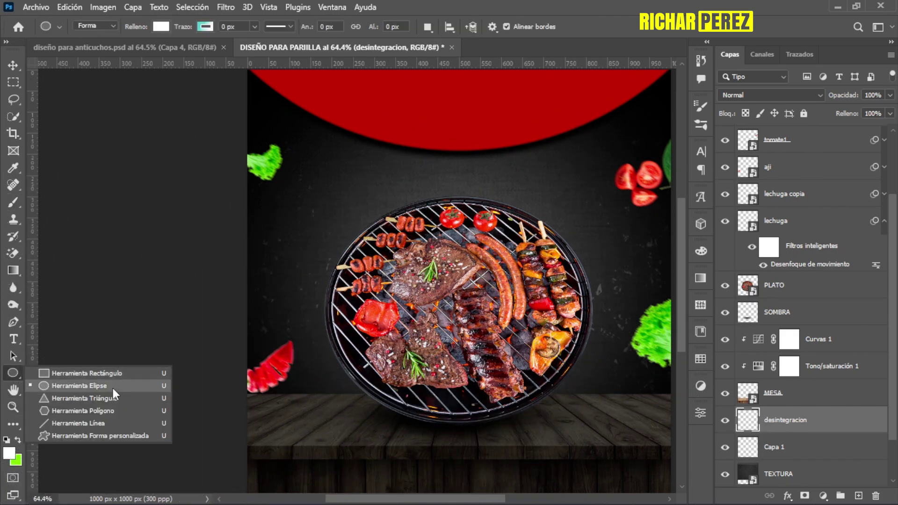
left_click(113, 386)
left_click_drag(348, 169, 628, 417)
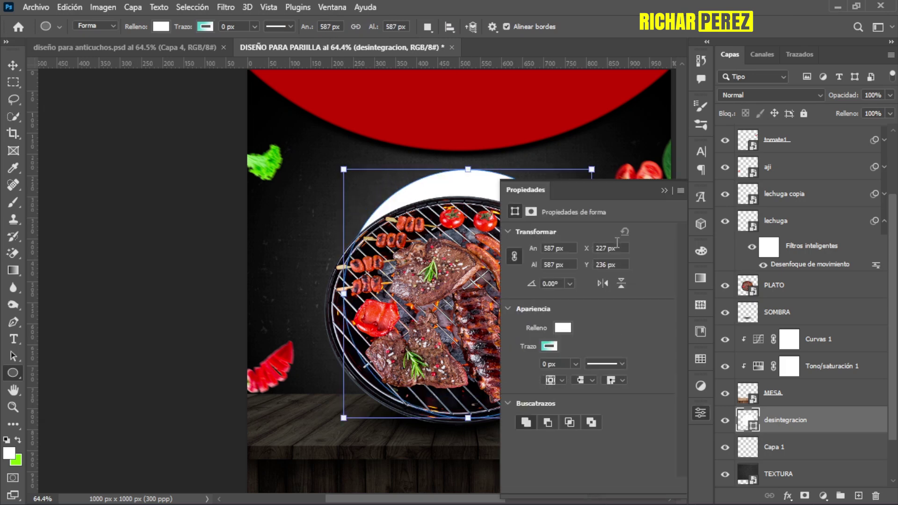
left_click(664, 190)
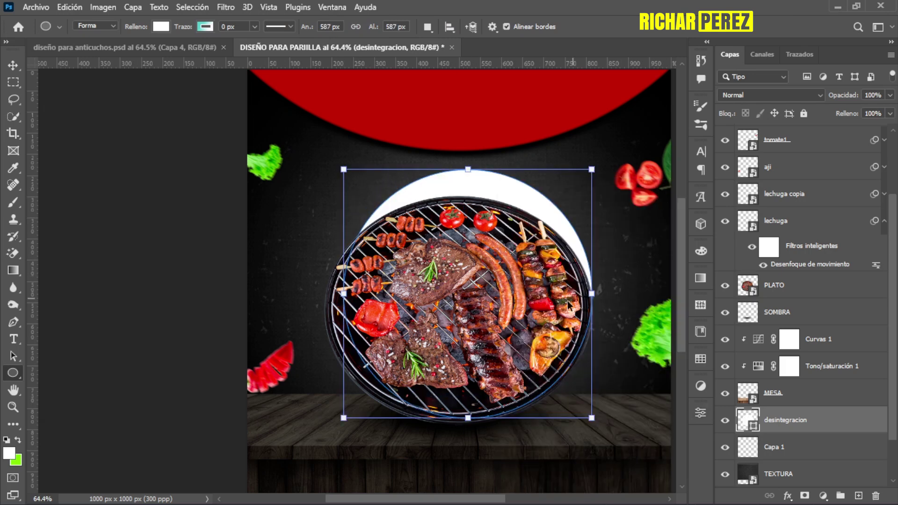
Scale the circle up to about 649 × 649 px and centre it behind the grill
key("ctrl+t")
left_click_drag(468, 170, 468, 145)
mouse_move(503, 214)
left_mouse_down()
mouse_move(484, 249)
mouse_move(489, 266)
left_mouse_up()
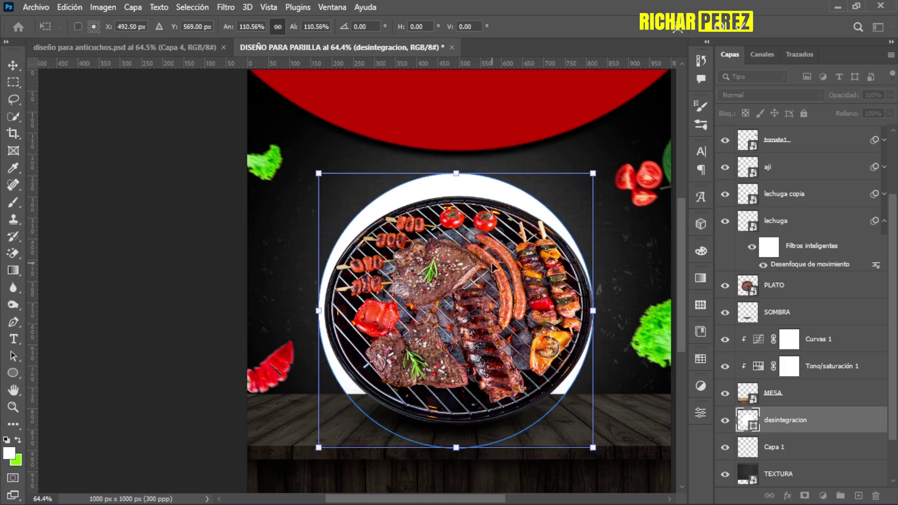
left_click_drag(489, 267, 492, 276)
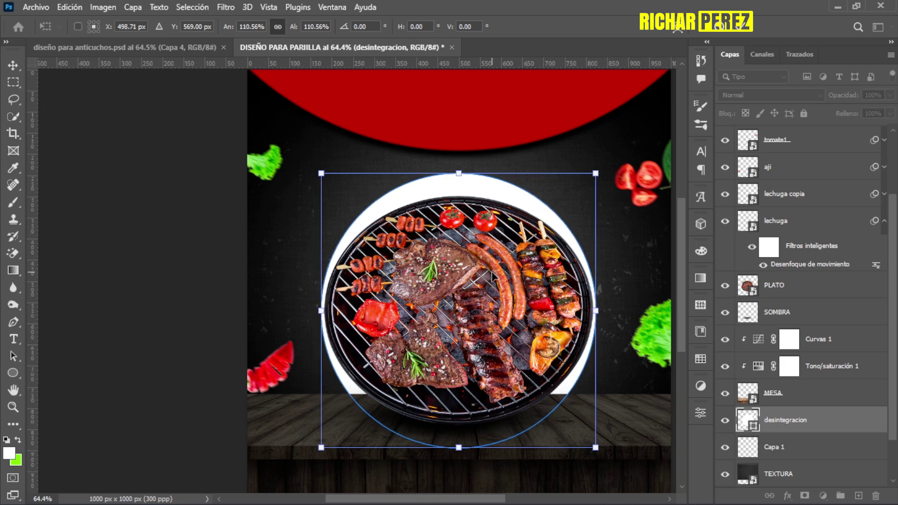
key("Return")
key("u")
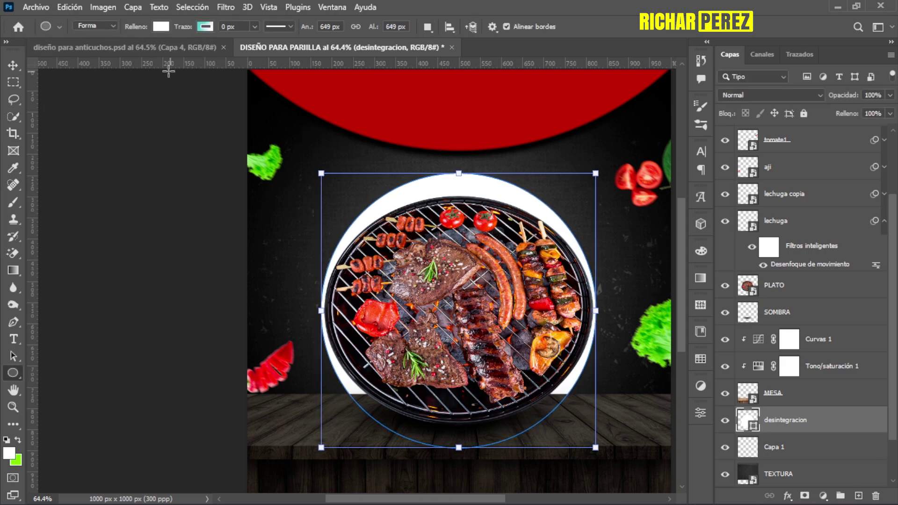
Give the desintegracion circle no fill and a solid white 3 px stroke
left_click(161, 27)
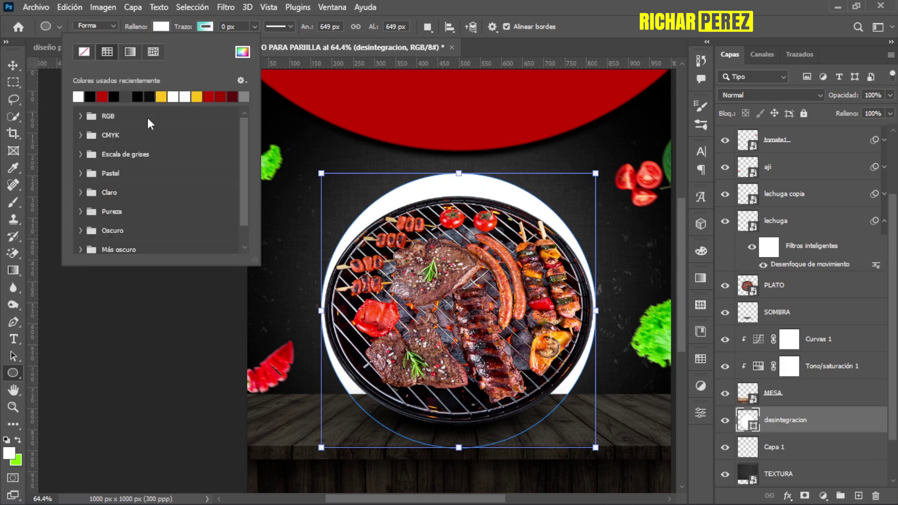
left_click(84, 53)
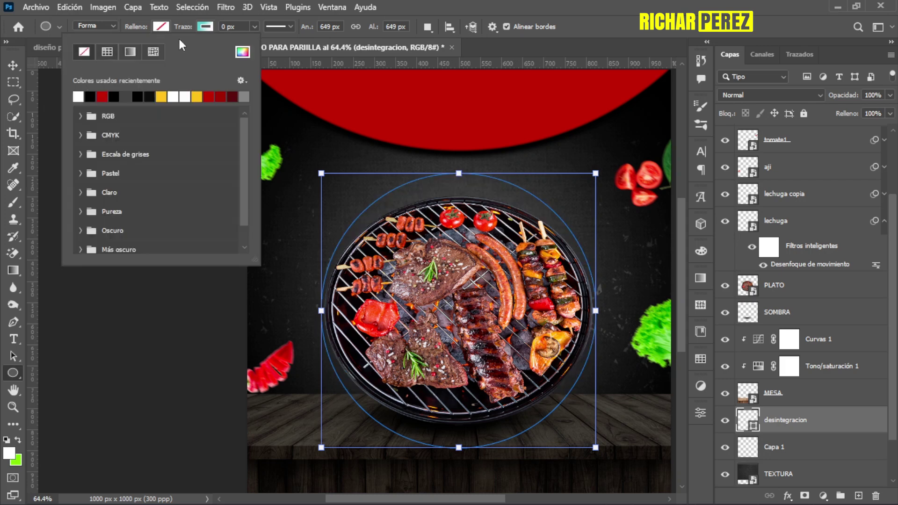
left_click(202, 28)
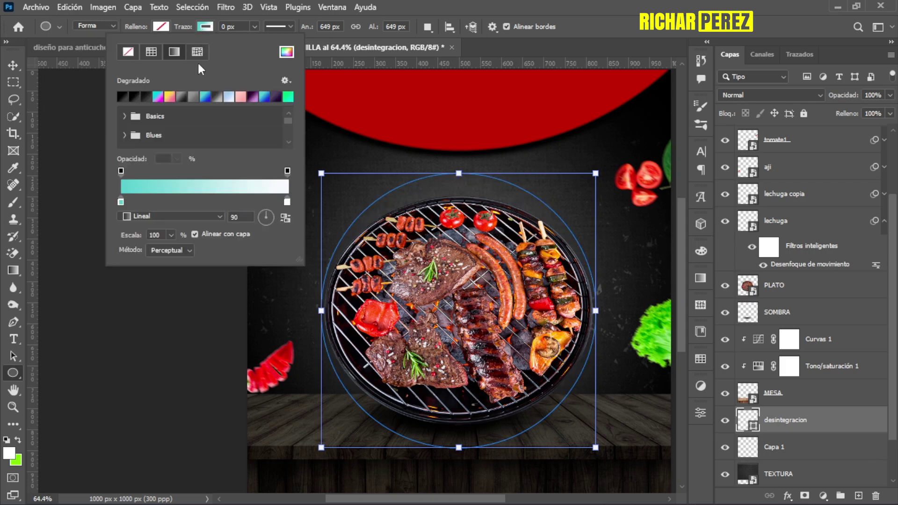
left_click(130, 50)
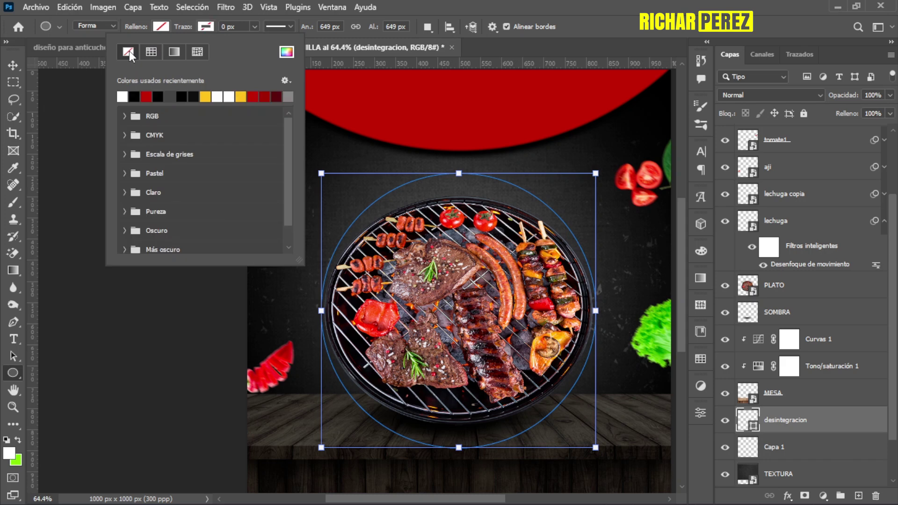
left_click(134, 96)
left_click(236, 26)
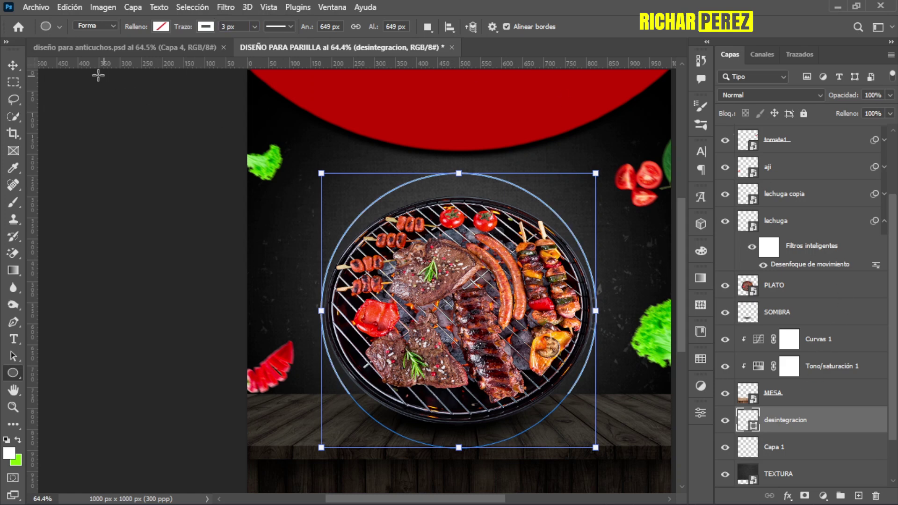
key("Return")
left_click(14, 66)
left_click(310, 210)
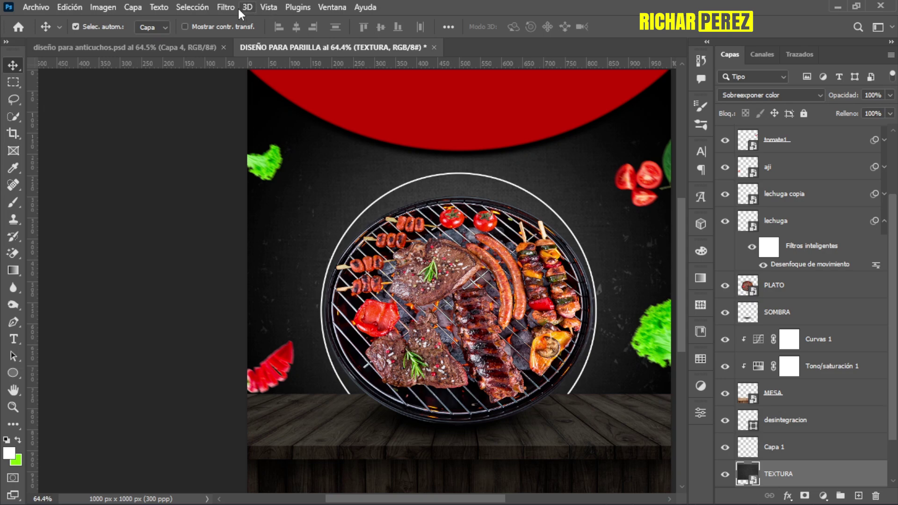
left_click(225, 7)
mouse_move(245, 175)
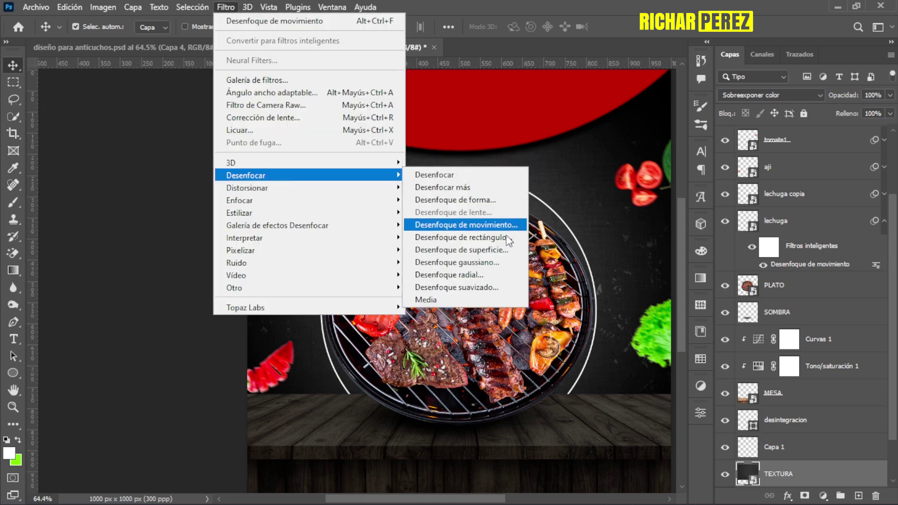
left_click(492, 226)
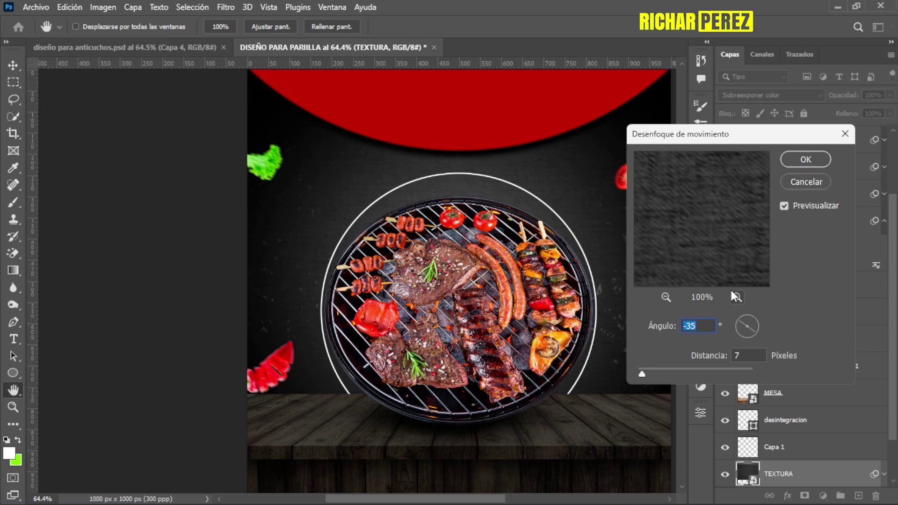
left_click(805, 183)
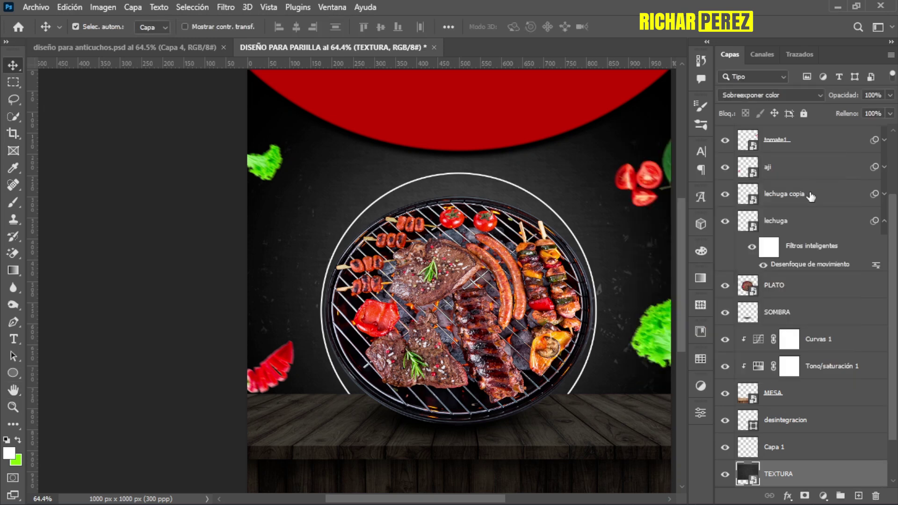
left_click(809, 448)
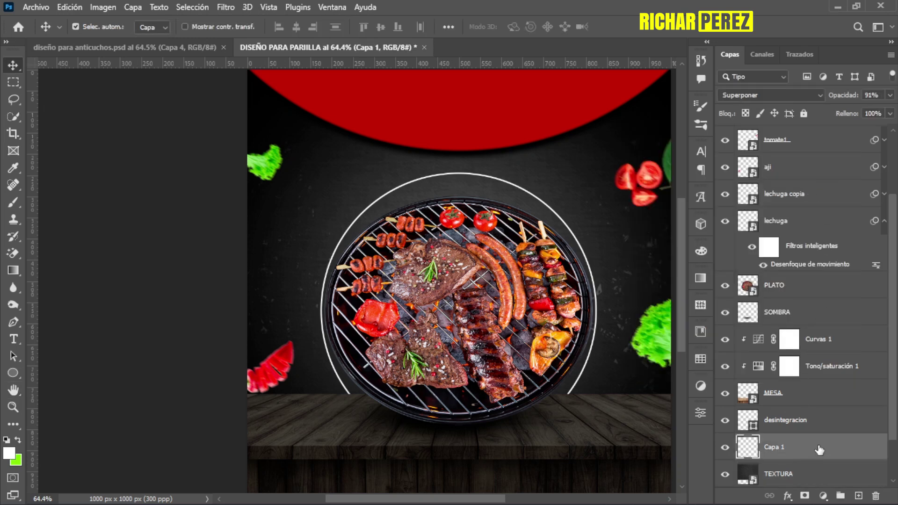
left_click(725, 447)
left_click(725, 448)
left_click(725, 475)
scroll(780, 461, "down", 2)
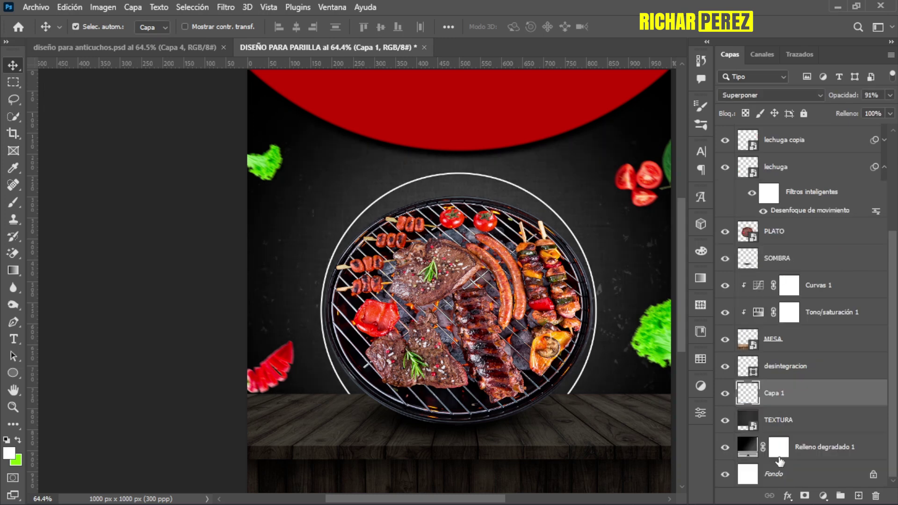
left_click(787, 371)
left_click(726, 366)
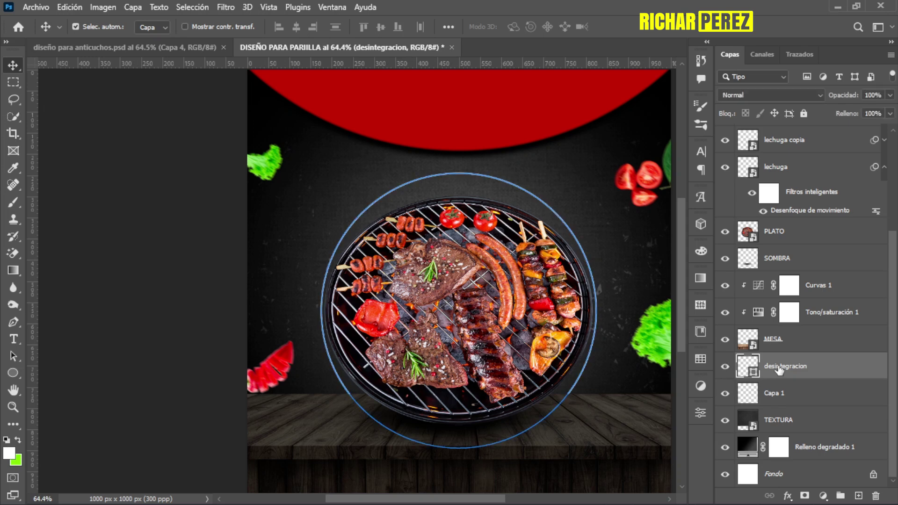
Motion-blur the desintegracion ring at -90° and 183 px, then set its blend mode to Disolver
left_click(233, 7)
mouse_move(246, 176)
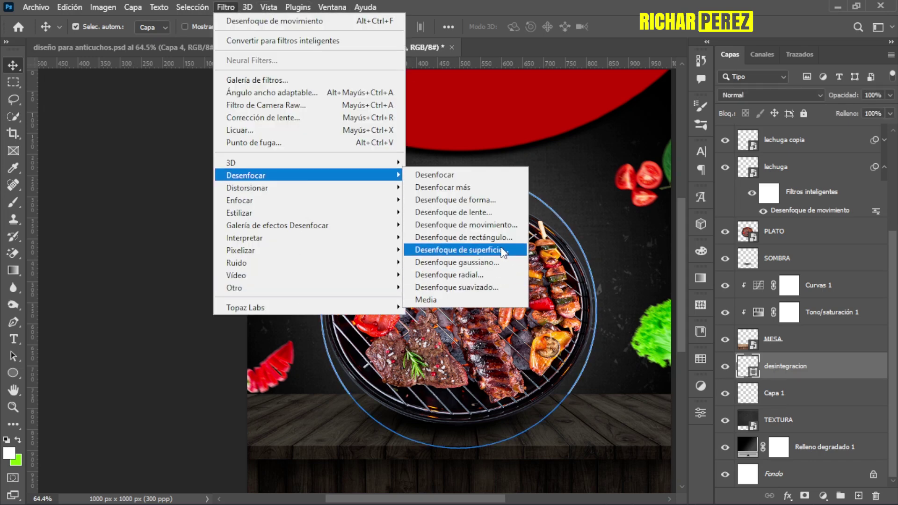
left_click(500, 225)
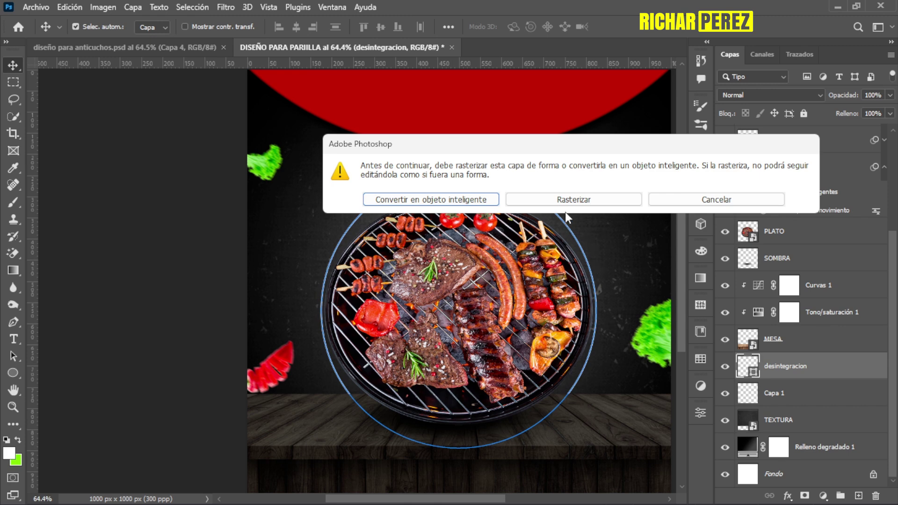
left_click(449, 200)
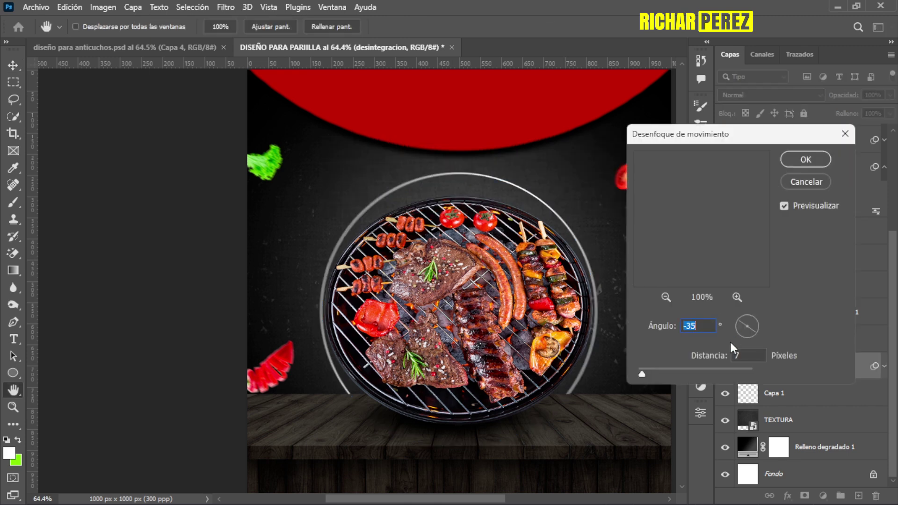
type("-")
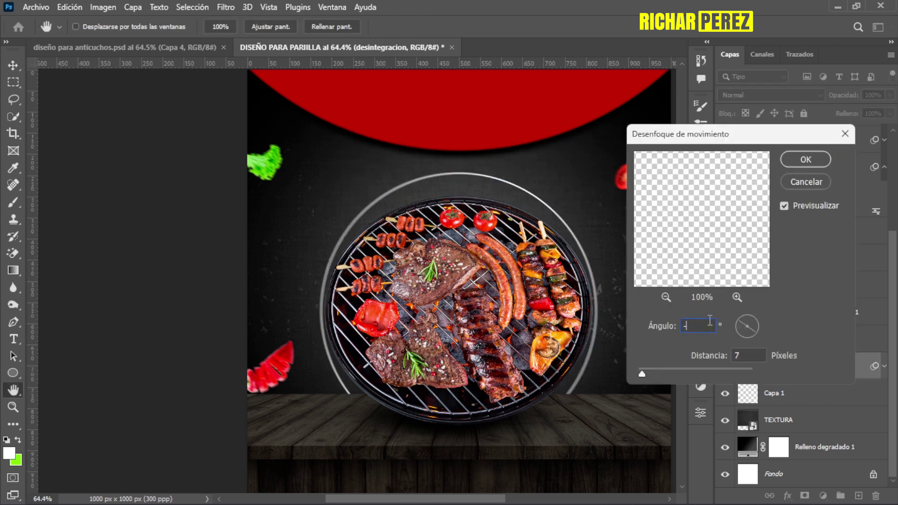
type("90")
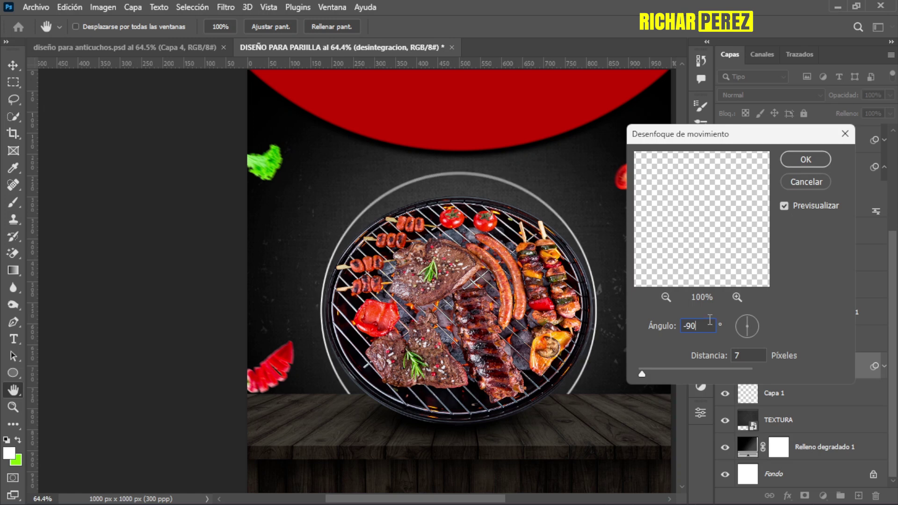
key("Tab")
type("183")
key("Return")
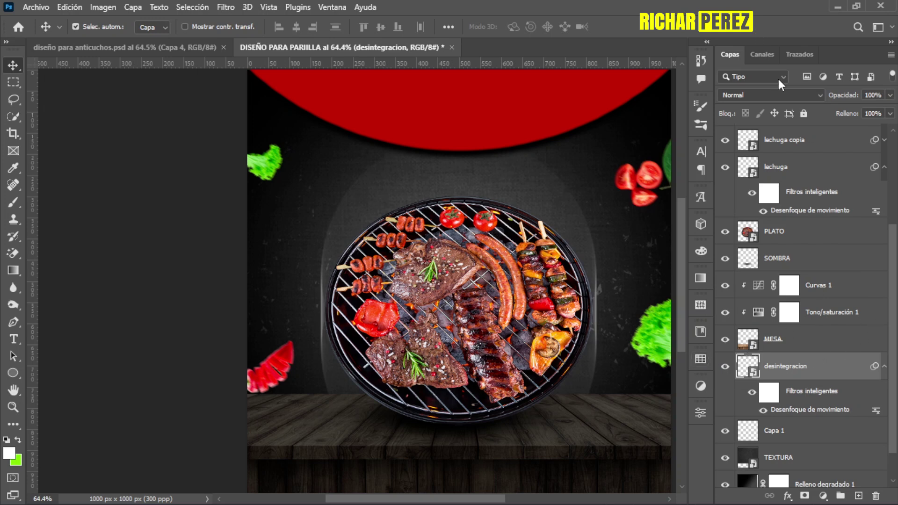
left_click(772, 95)
left_click(747, 117)
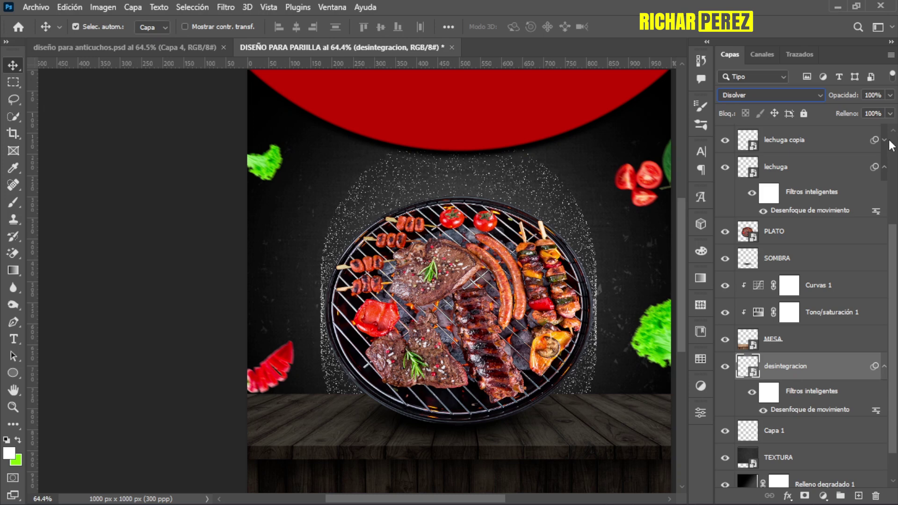
Narrow the desintegracion layer slightly with Free Transform and lower its opacity to 20%
key("ctrl+t")
left_click(479, 223)
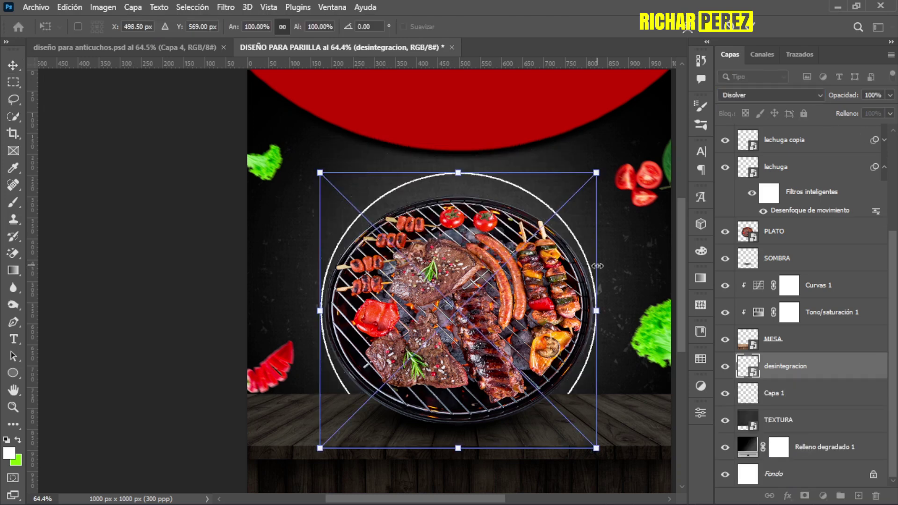
left_click_drag(595, 310, 591, 313)
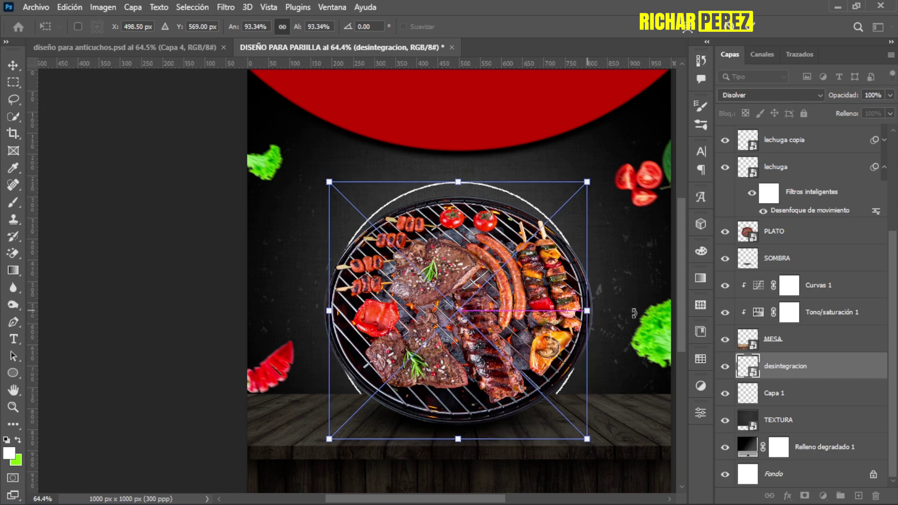
key("Return")
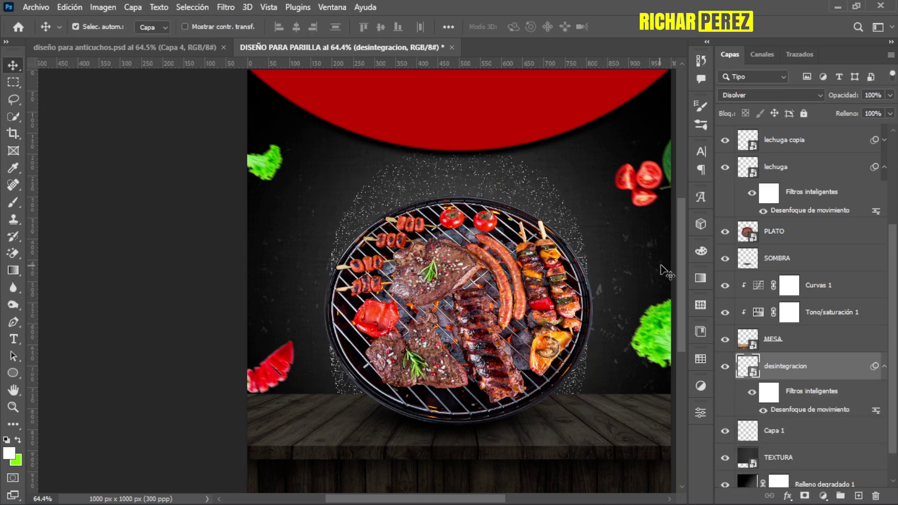
left_click(890, 95)
left_click_drag(878, 109, 842, 112)
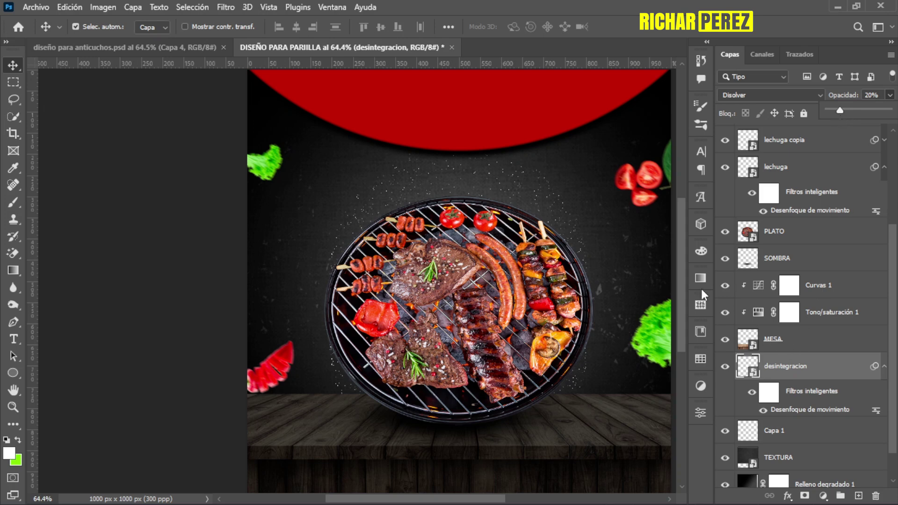
Add a layer mask to the desintegracion layer and pick a small soft round brush
left_click(805, 496)
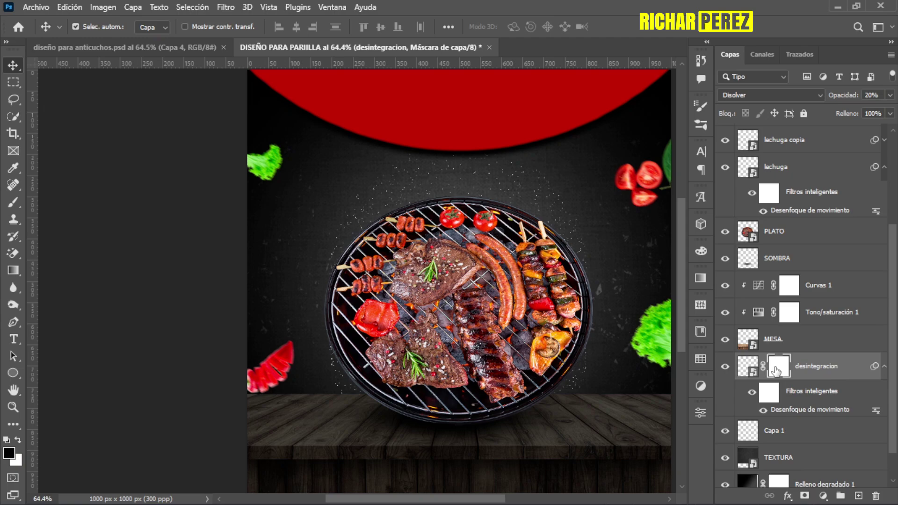
key("b")
right_click(475, 129)
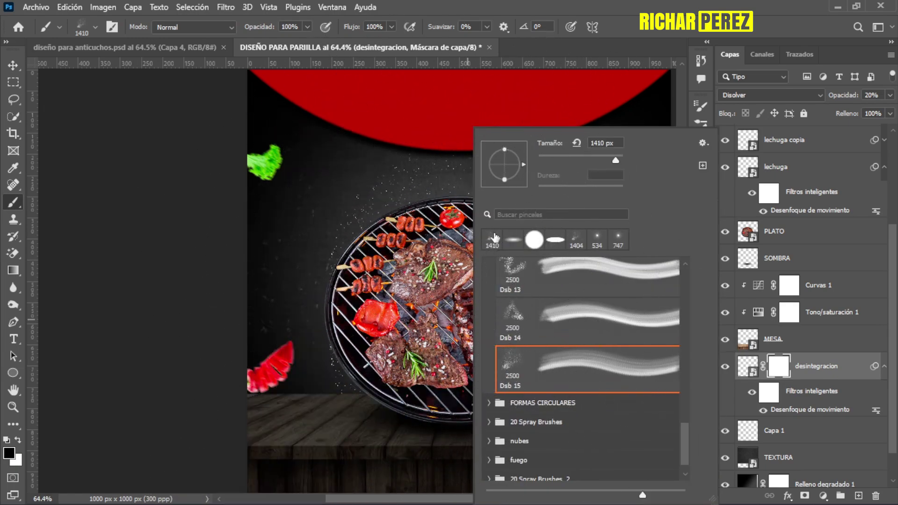
left_click(782, 364)
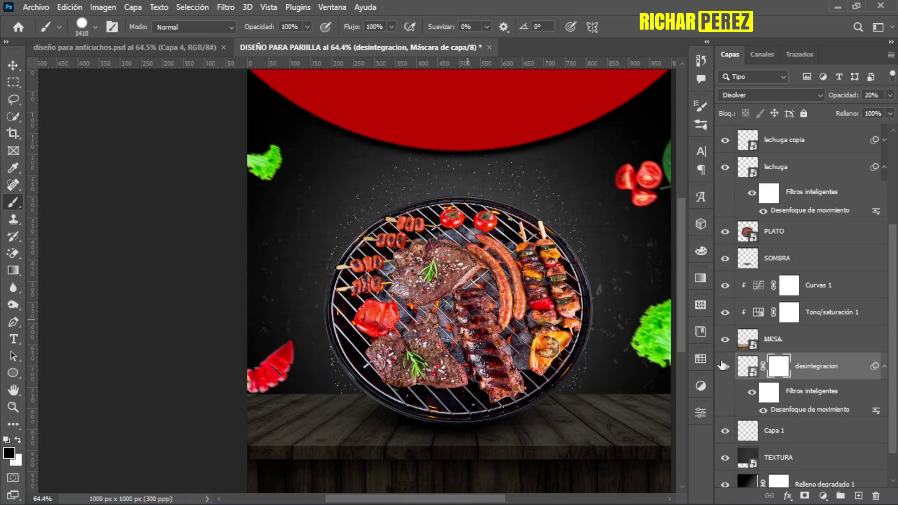
left_click_drag(416, 333, 356, 333, "alt")
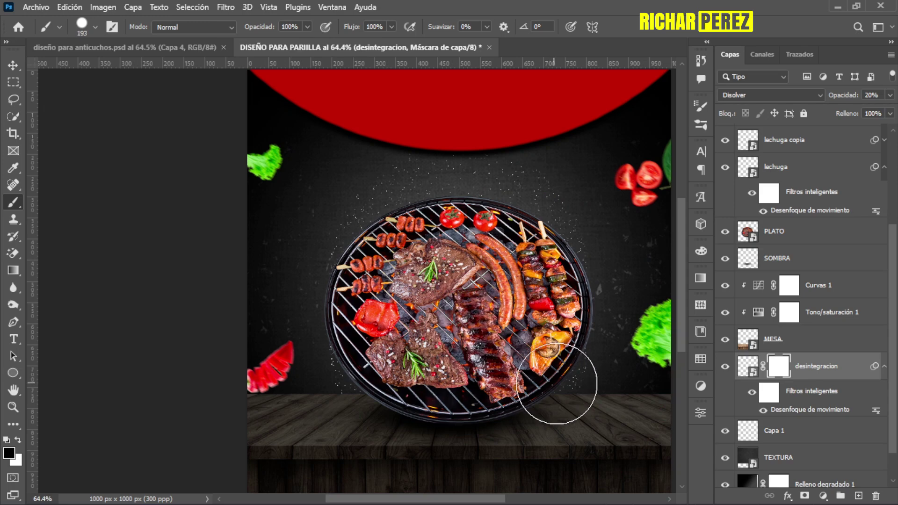
scroll(578, 395, "up", 2, "alt")
Paint out the specks along the grill's lower-right and lower-left edges on the mask
left_click_drag(578, 395, 552, 395, "alt")
left_click_drag(589, 366, 574, 392)
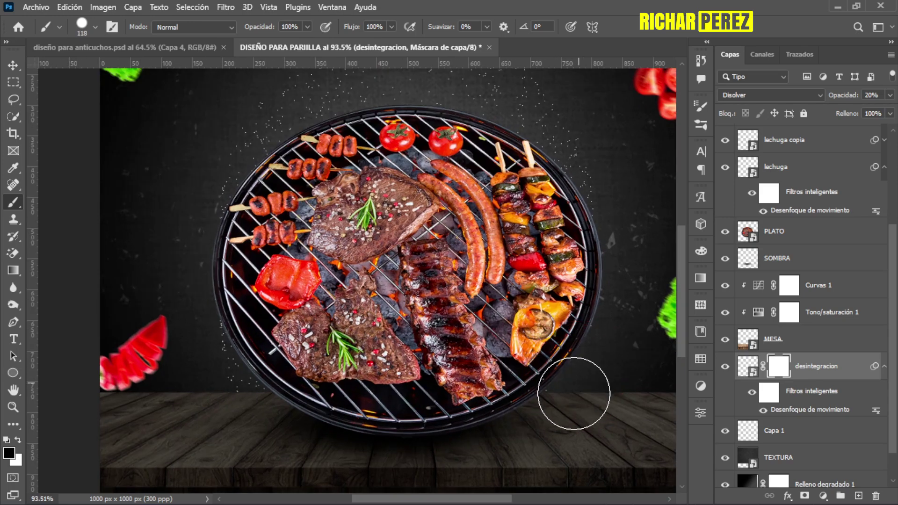
left_click_drag(266, 431, 226, 351)
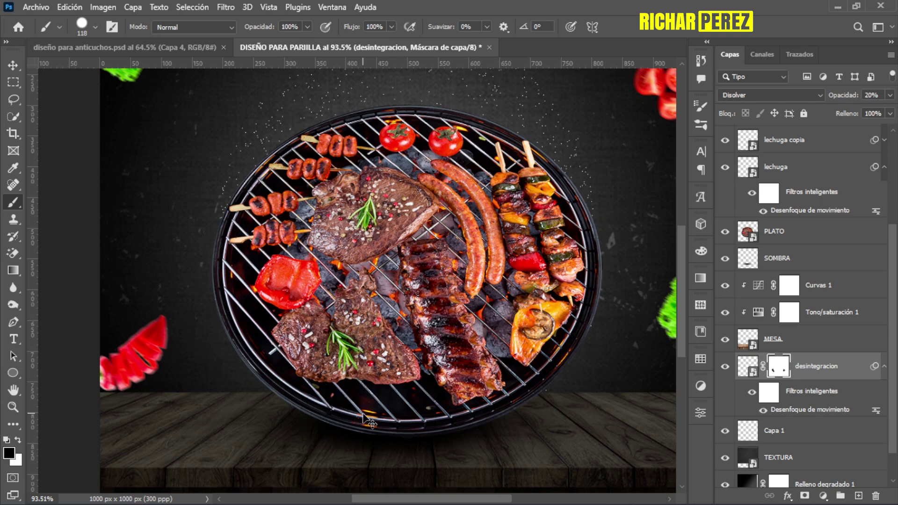
scroll(363, 414, "down", 2, "alt")
key("v")
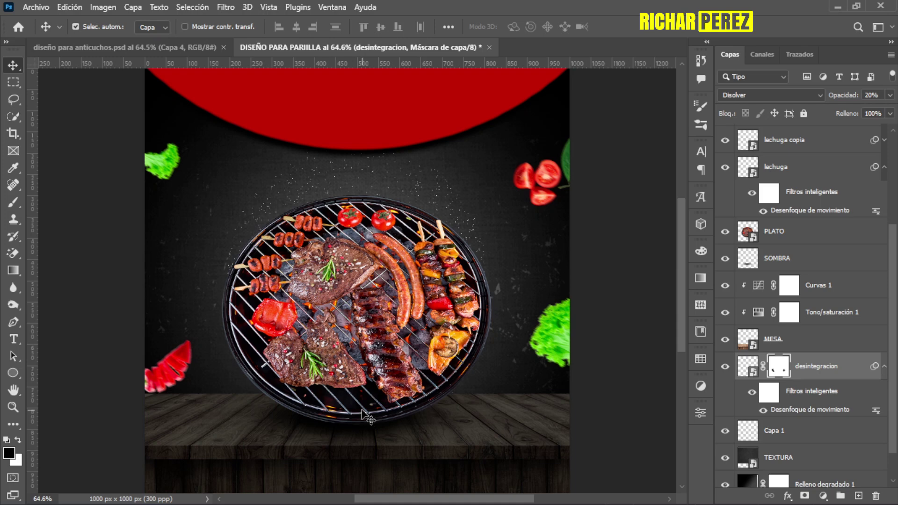
scroll(717, 276, "up", 5)
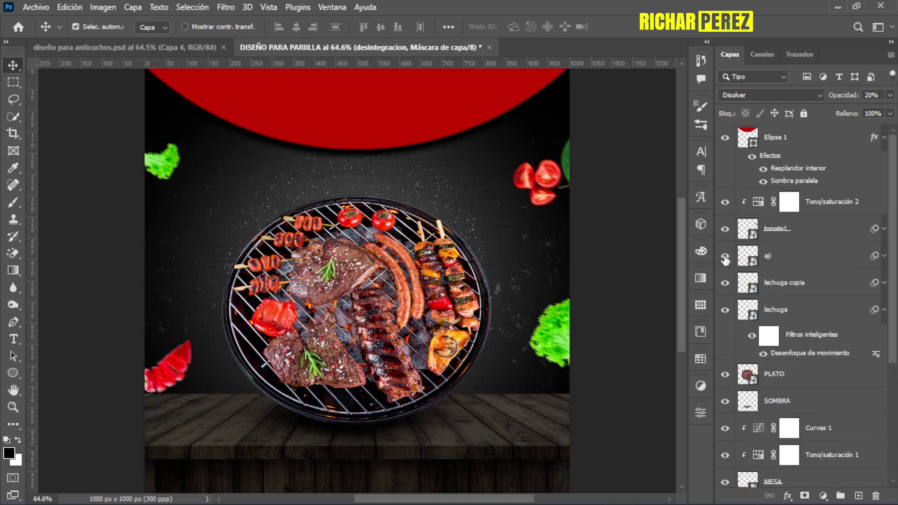
Group the layers from Elipse 1 down to Relleno degradado 1 into a group named imagenes
left_click(796, 151)
scroll(788, 345, "down", 5)
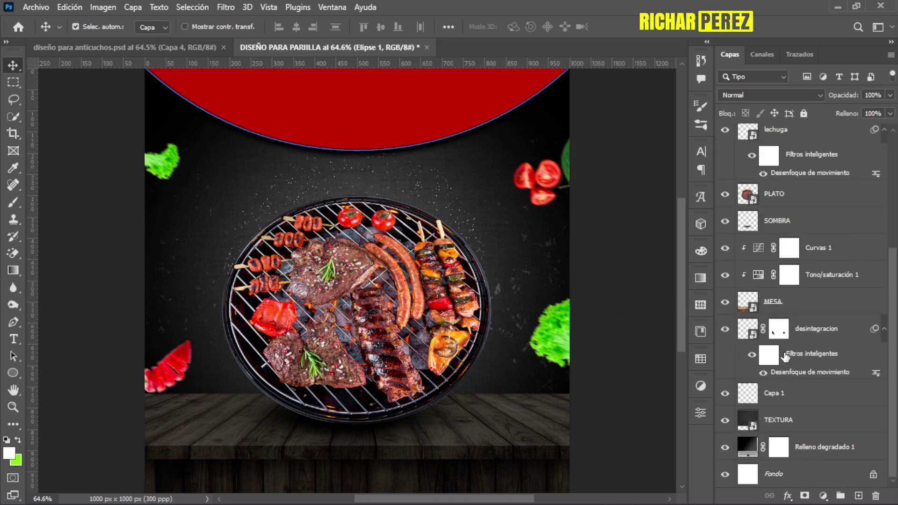
left_click(832, 449, "shift")
key("ctrl+g")
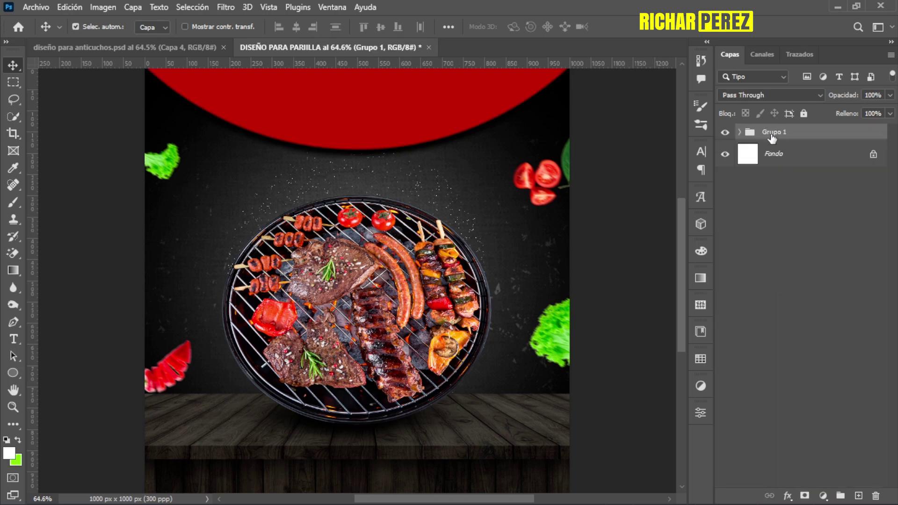
double_click(781, 131)
type("imad")
type("s")
key("Return")
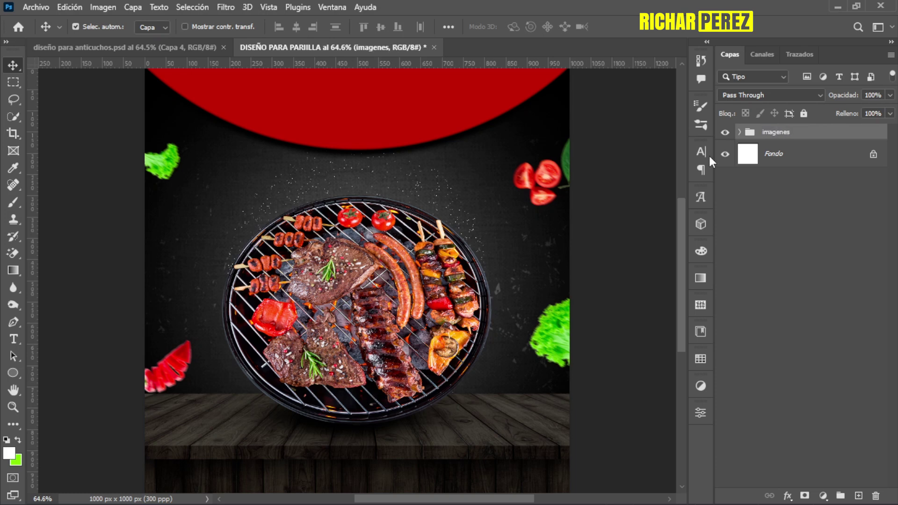
Add a new empty layer and start a horizontal text line on the red banner
left_click(857, 498)
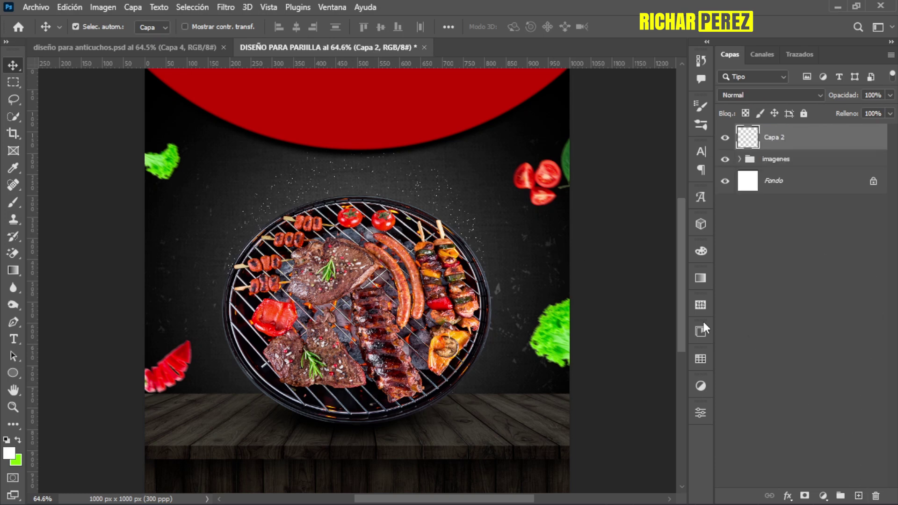
key("t")
right_click(19, 340)
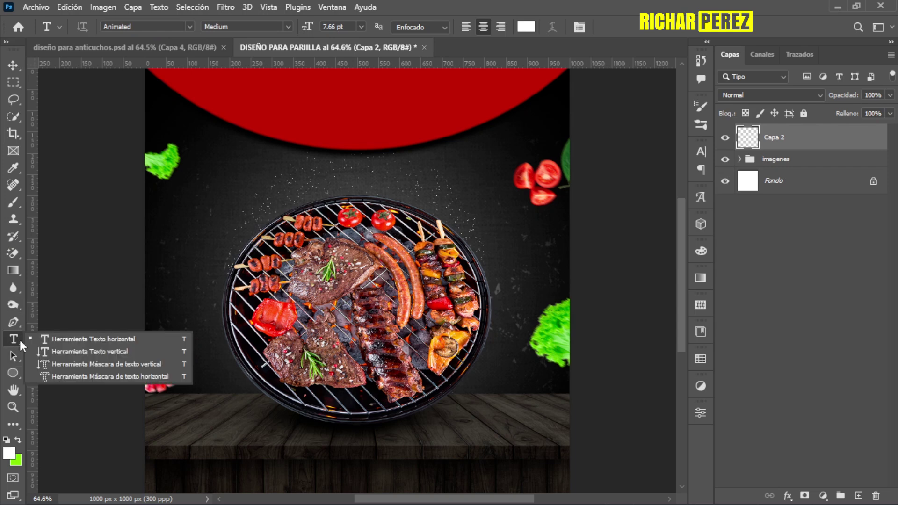
left_click(102, 343)
scroll(250, 163, "up", 2)
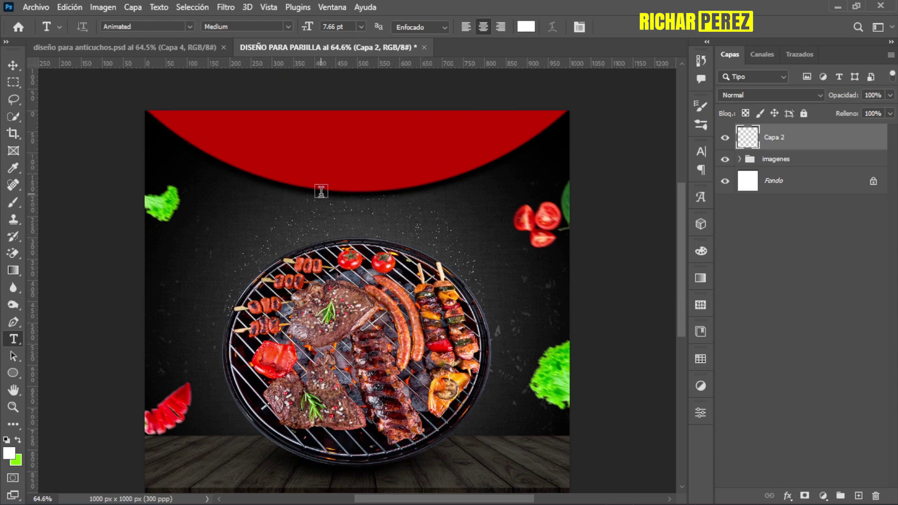
scroll(293, 160, "up", 1)
left_click(288, 150)
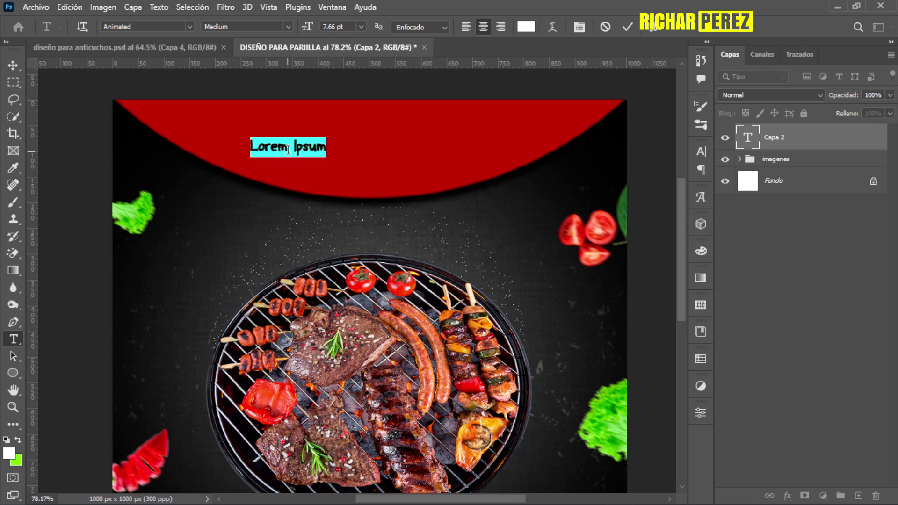
Type 'Maxima Parrila', then scale it to about 228% and centre it near the banner's top
type("Maxima ")
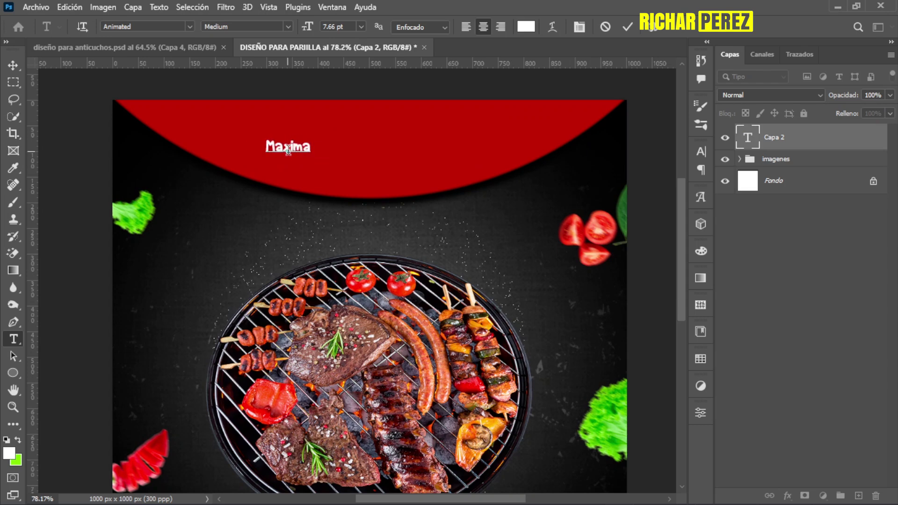
type("Parrila")
left_click(767, 143)
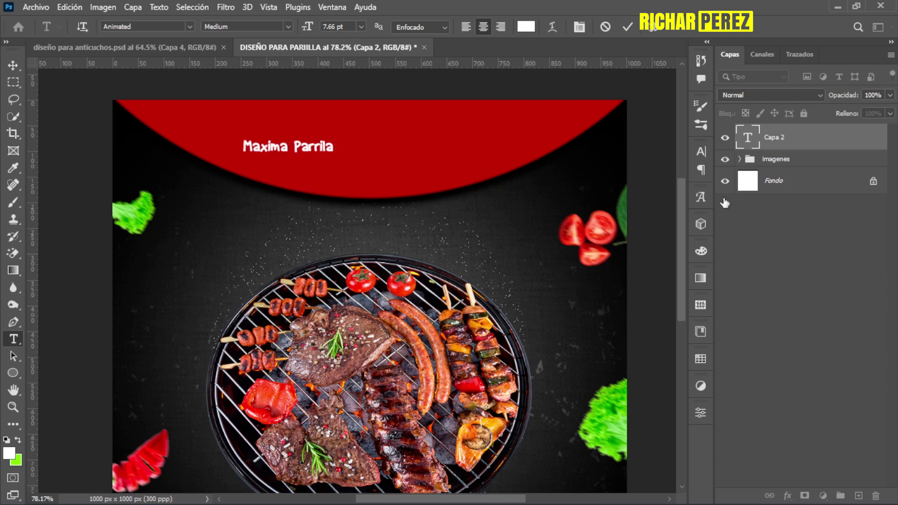
key("ctrl+t")
left_click_drag(333, 135, 448, 155)
left_click_drag(356, 153, 386, 150)
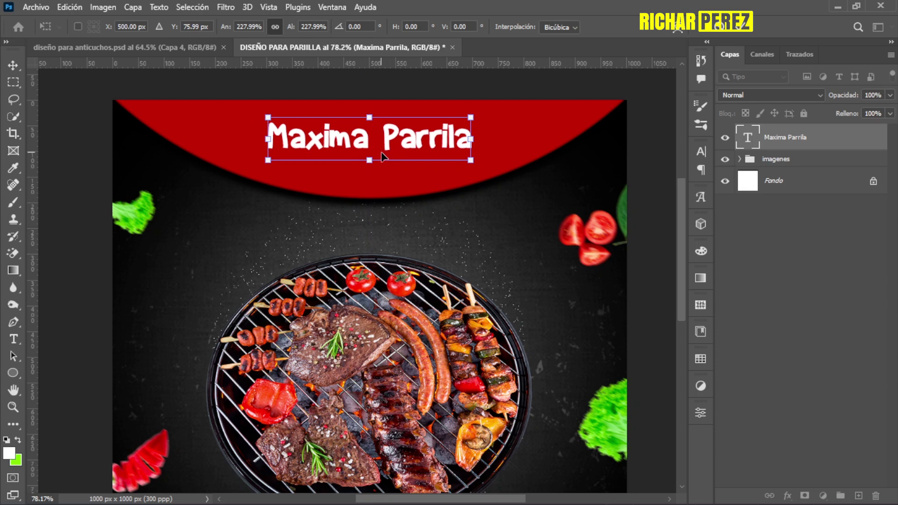
left_click_drag(381, 156, 380, 154)
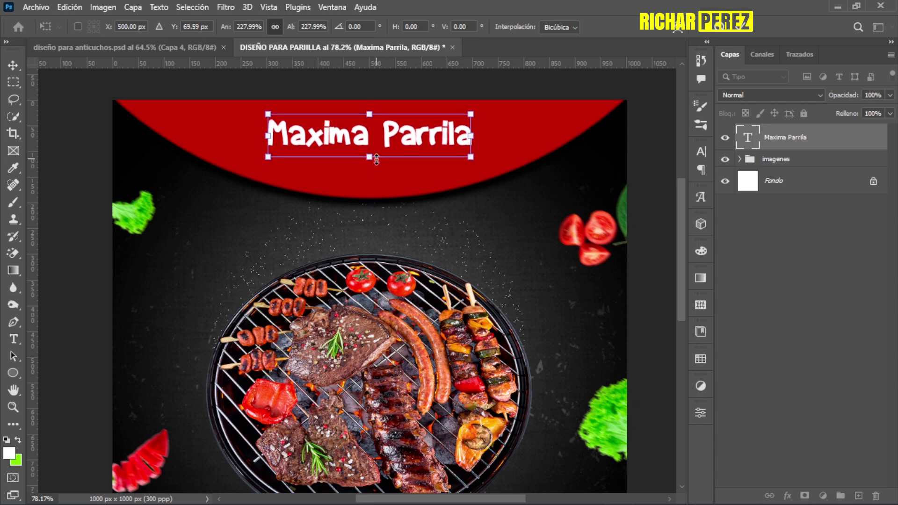
key("Return")
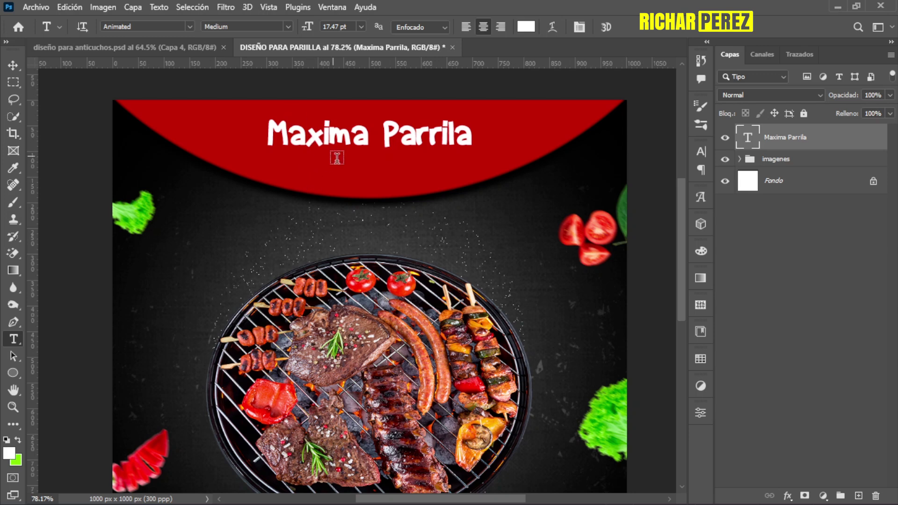
Try an accented 'á' in Maxima, then restore the original spelling 'Maxima Parrila'
left_click(304, 139)
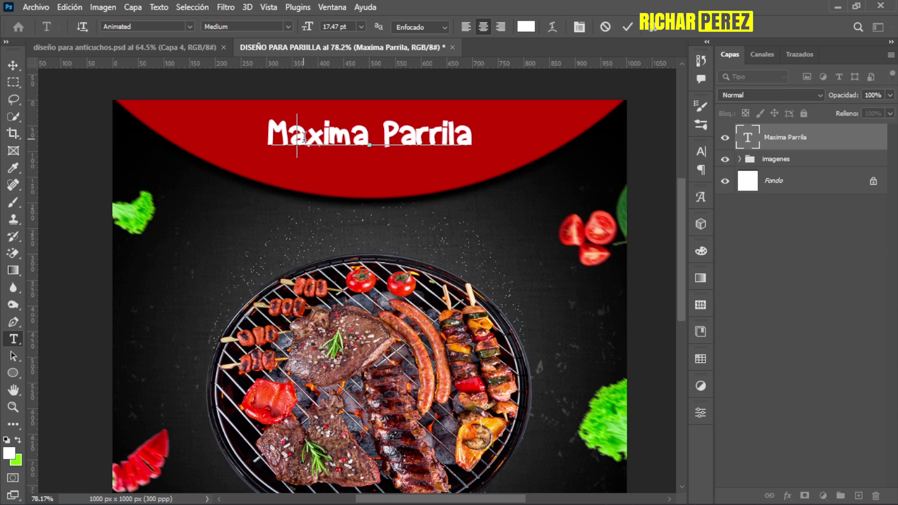
key("BackSpace")
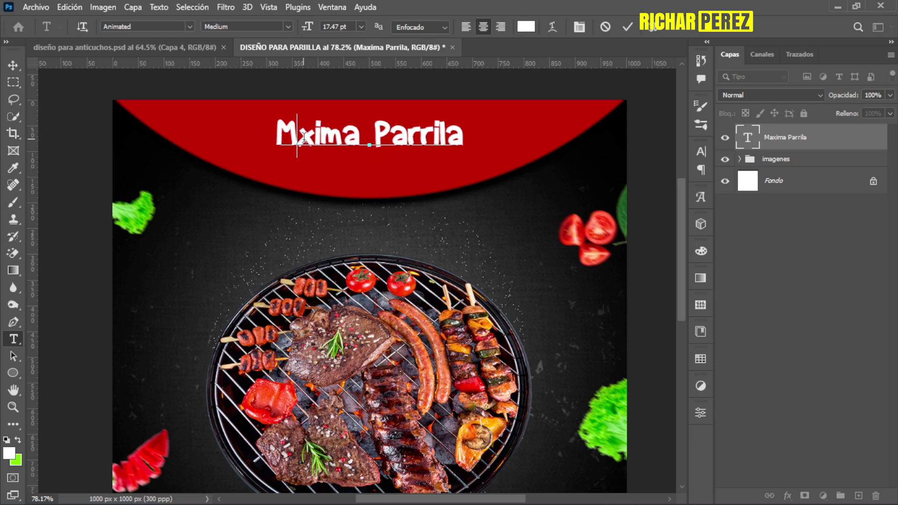
type("á")
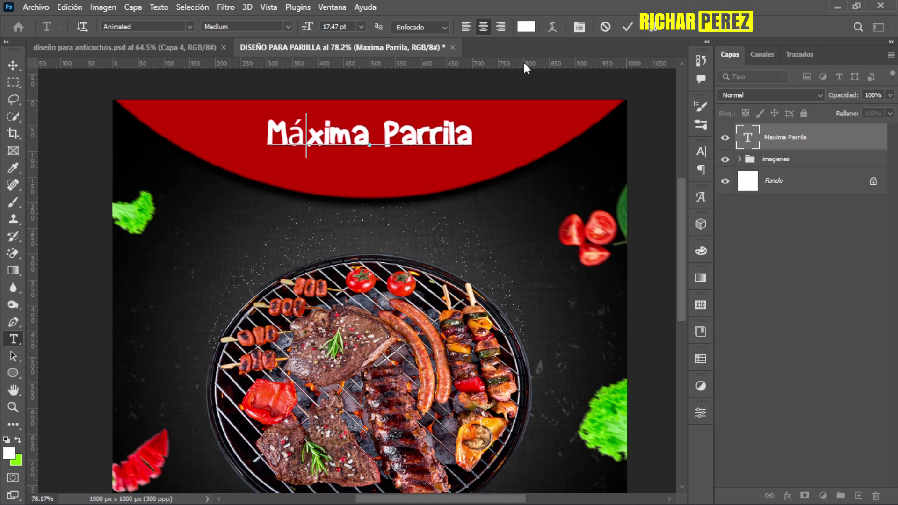
key("BackSpace")
type("a")
key("Left")
key("Right")
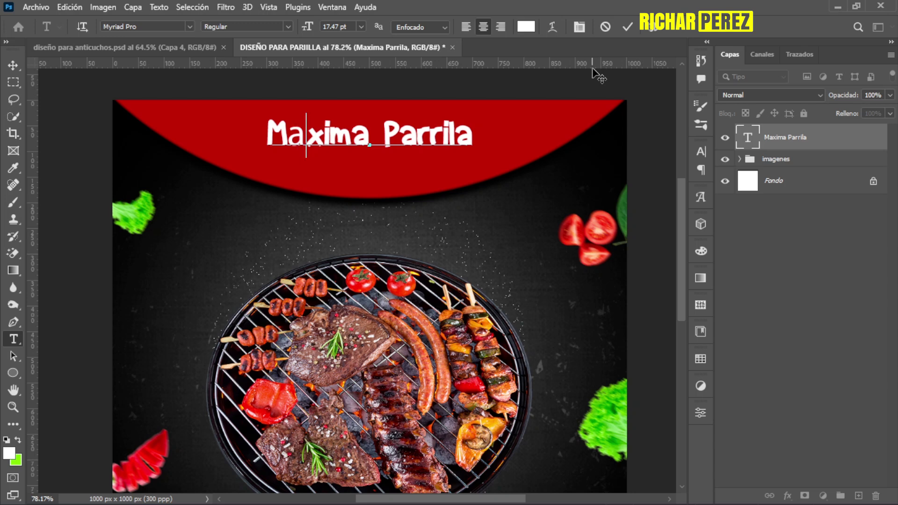
key("Left")
key("Delete")
key("BackSpace")
type("Ma")
left_click(809, 141)
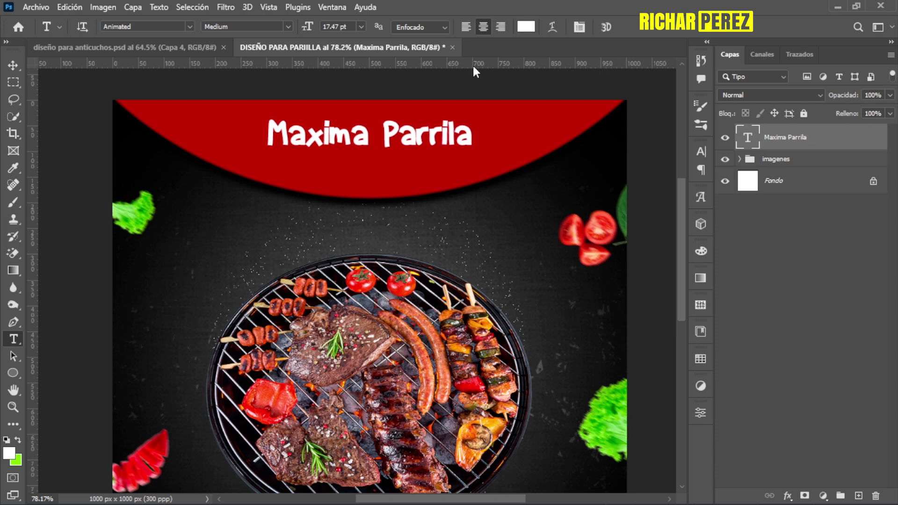
Set the title's font size to 22 pt
left_click(336, 26)
type("22")
key("Return")
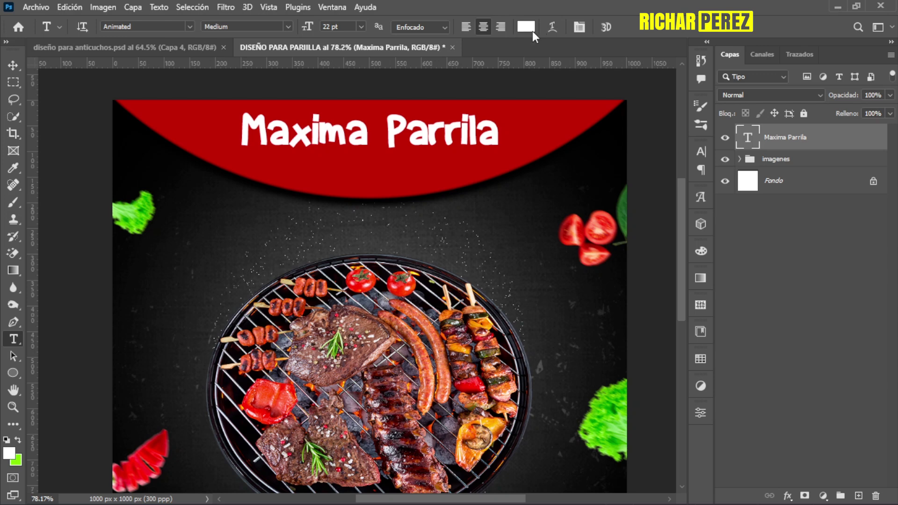
Recolour the 'Maxima Parrila' title text to golden yellow, hex fec330
left_click(533, 31)
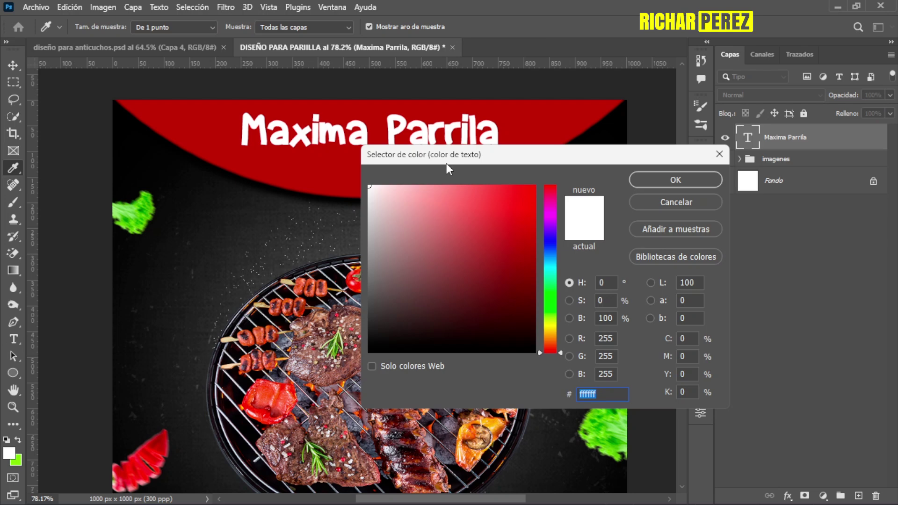
type("fe")
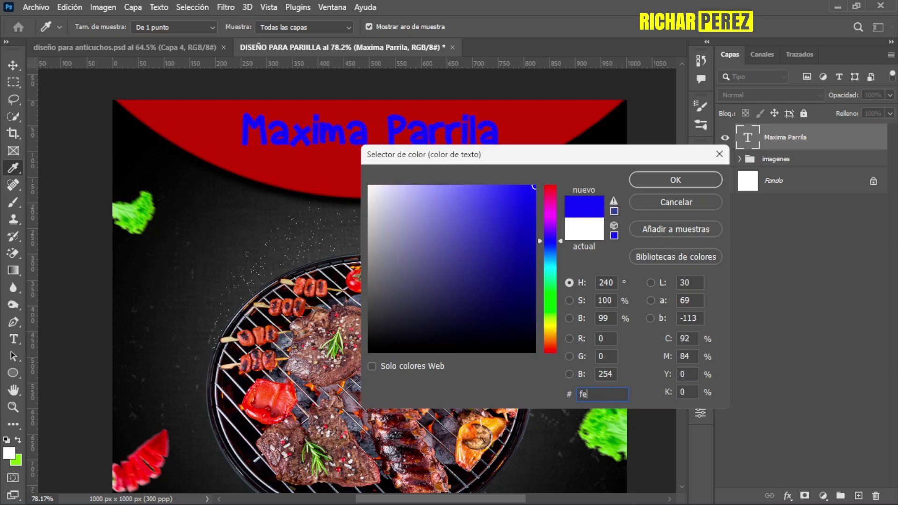
type("c330")
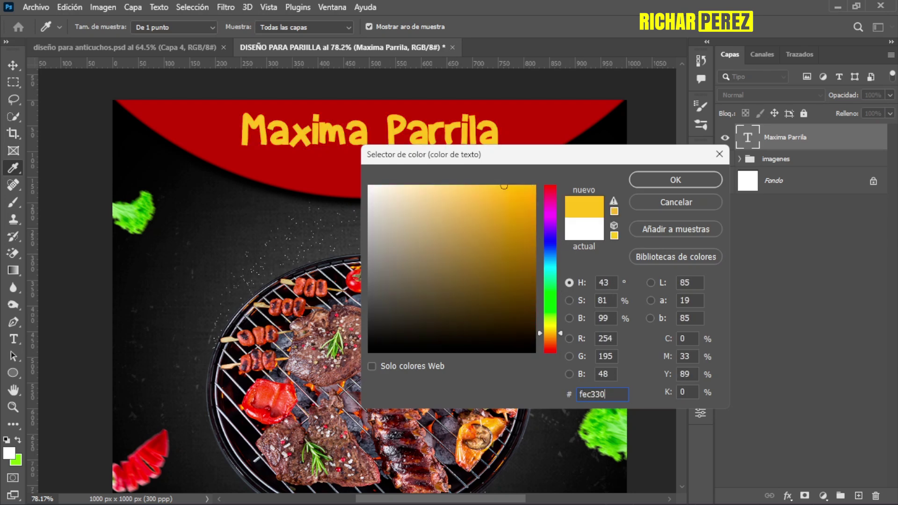
key("Return")
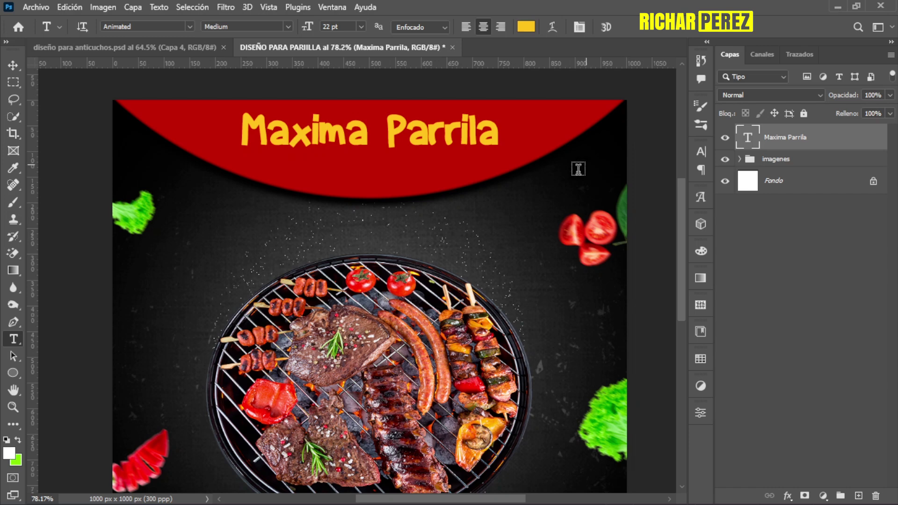
Type the subtitle 'Delicia Especial' below the title inside the red arc
left_click(285, 172)
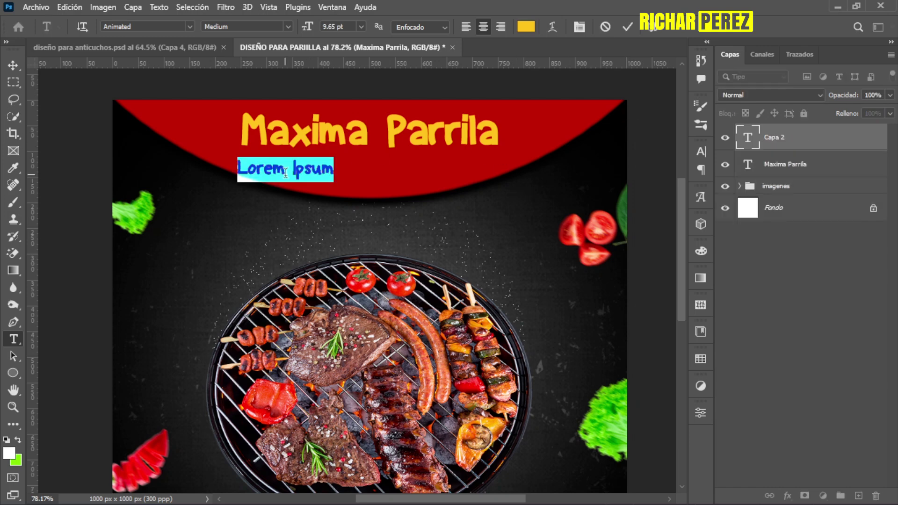
type("Dwe")
key("BackSpace")
key("BackSpace")
type("eli")
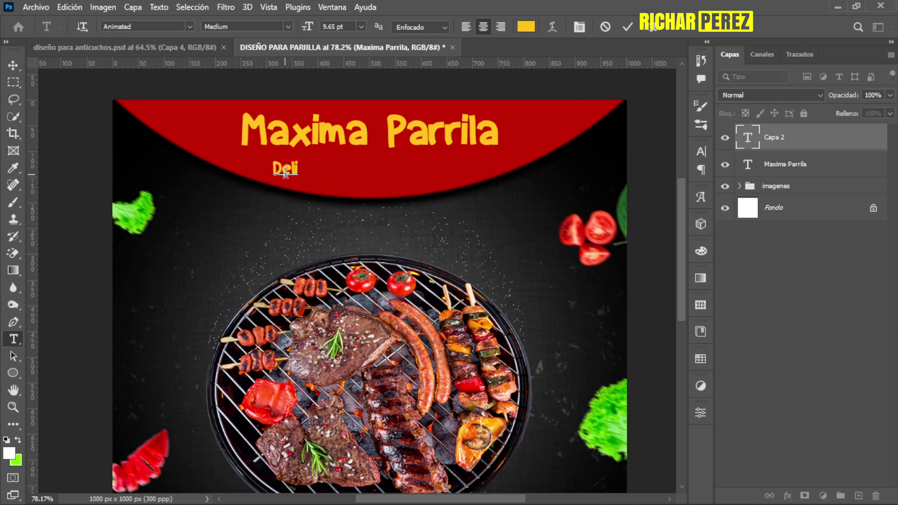
type("cia")
type("Espc")
type("cial")
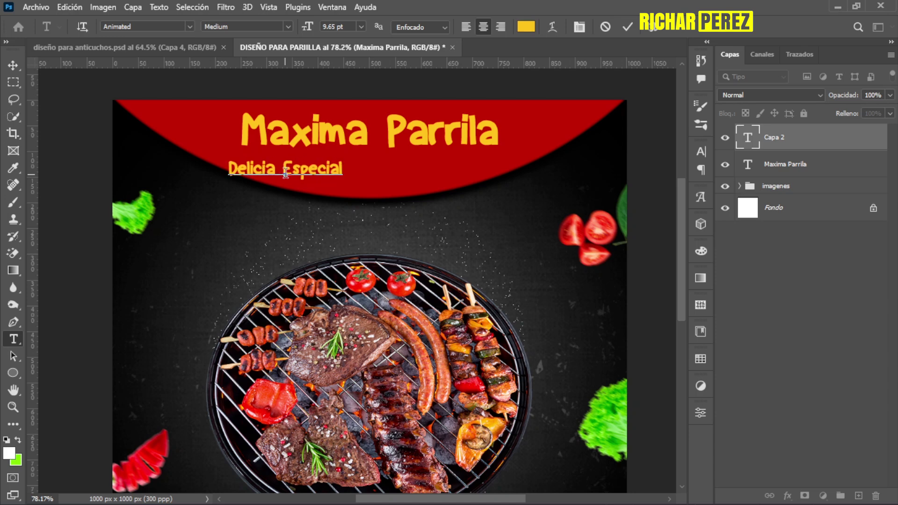
left_click(775, 141)
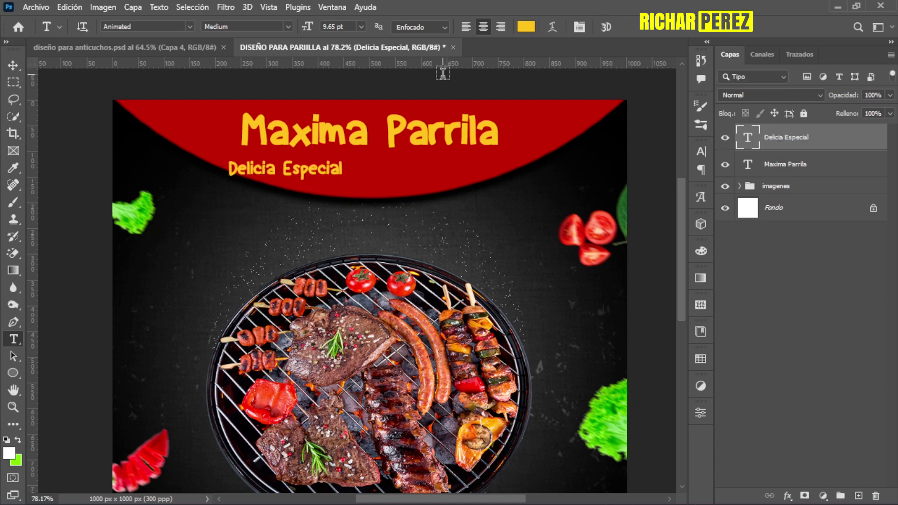
Set the subtitle's font to Bufally Script
left_click(190, 27)
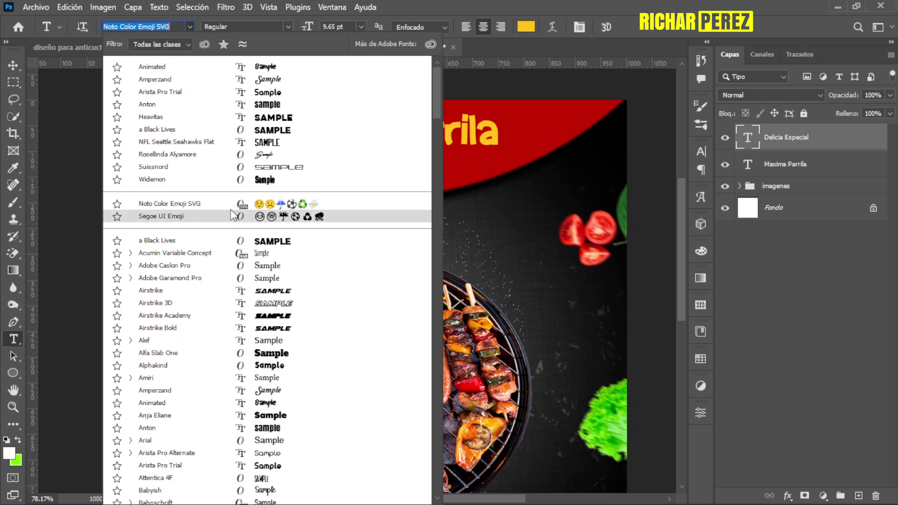
scroll(223, 369, "down", 3)
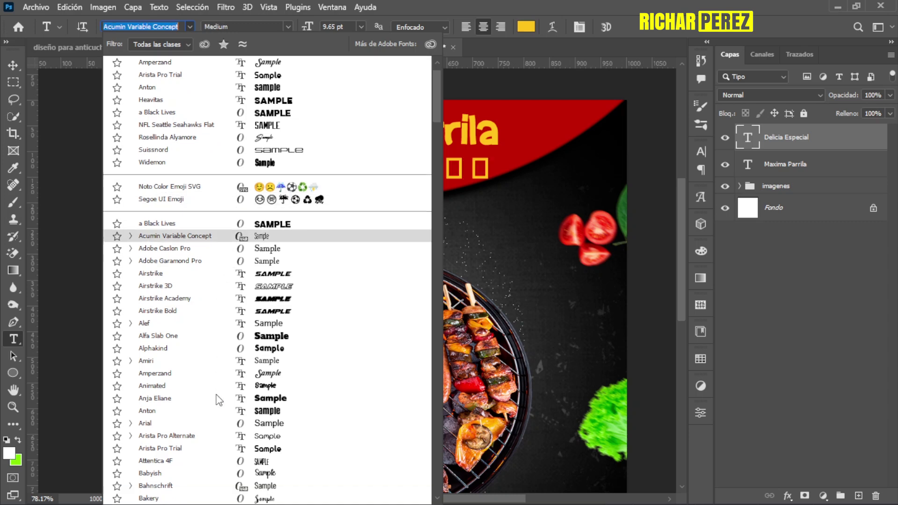
scroll(219, 396, "down", 3)
scroll(219, 395, "down", 1)
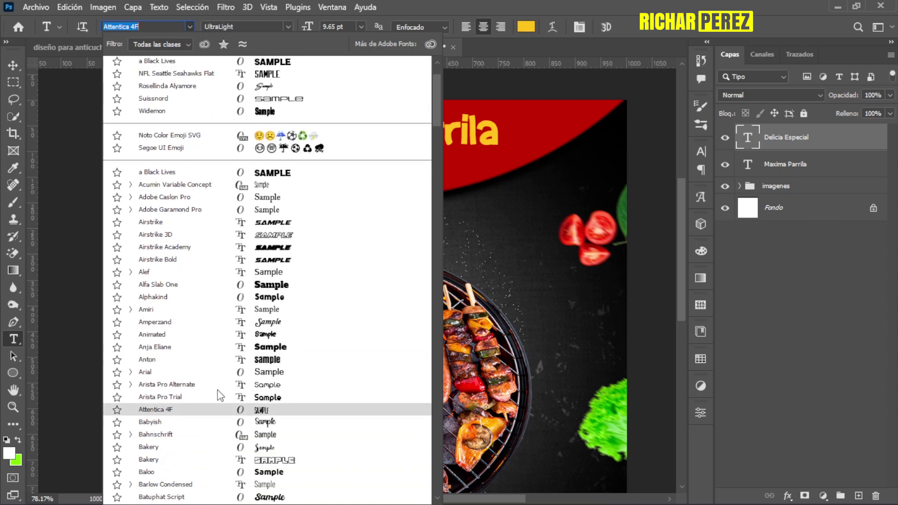
scroll(216, 392, "down", 3)
scroll(210, 403, "down", 4)
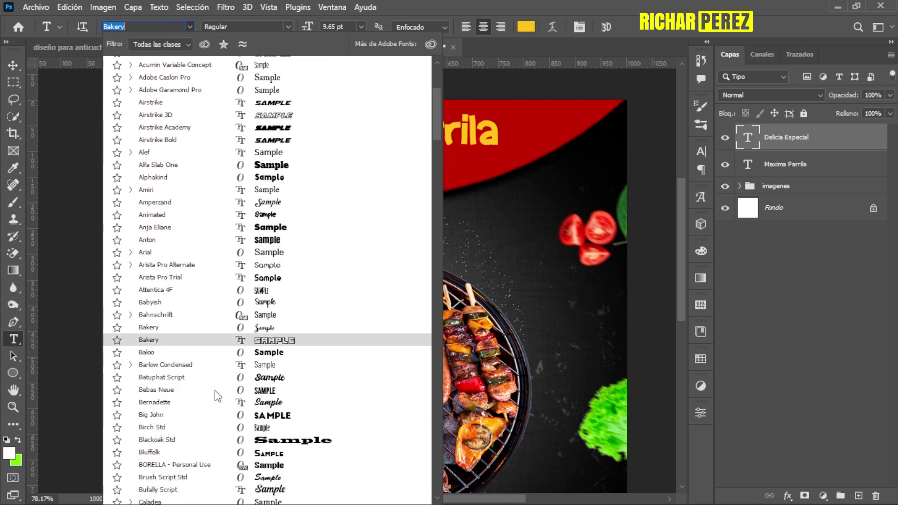
scroll(202, 409, "down", 1)
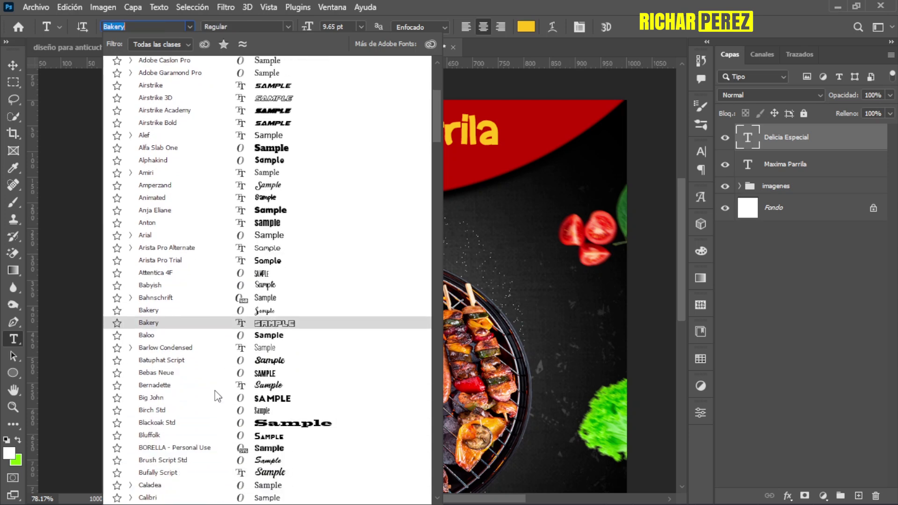
left_click(173, 474)
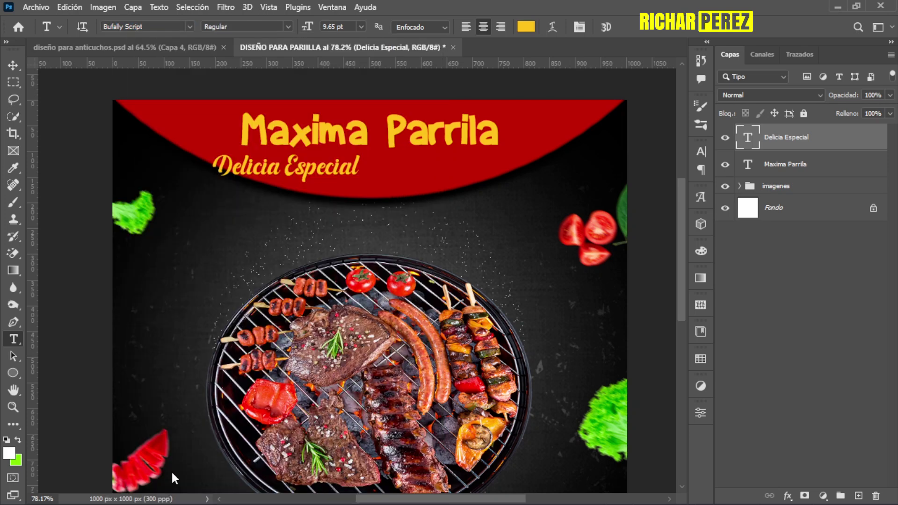
Make the Delicia Especial subtitle white (ffffff) at 10 pt
left_click(527, 27)
type("ffffff")
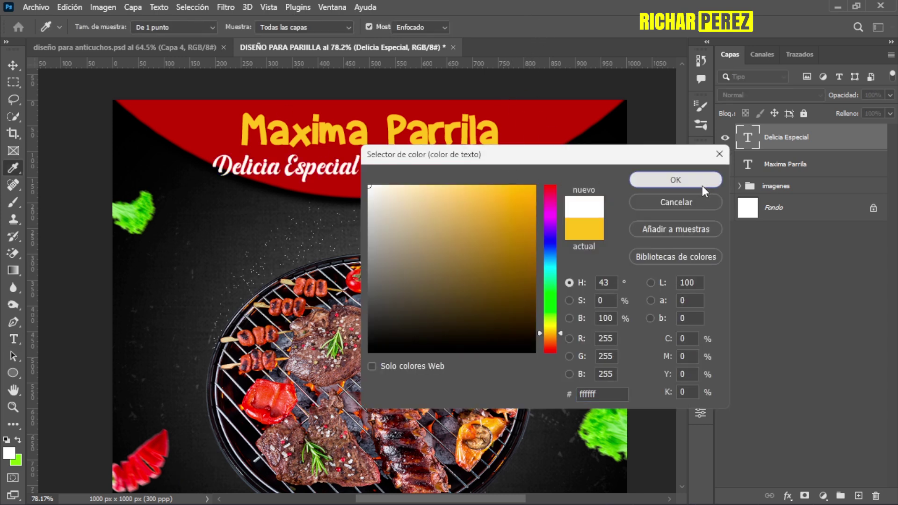
left_click(701, 183)
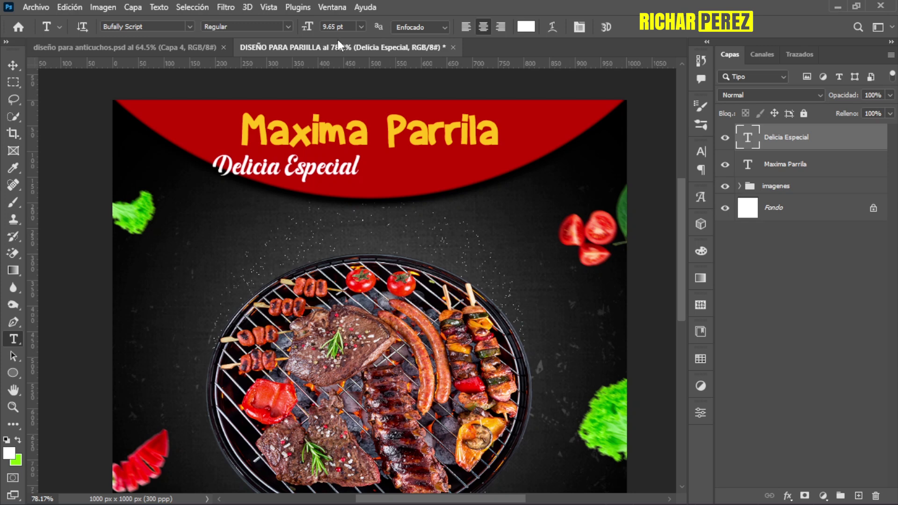
left_click(349, 27)
type("10")
key("Return")
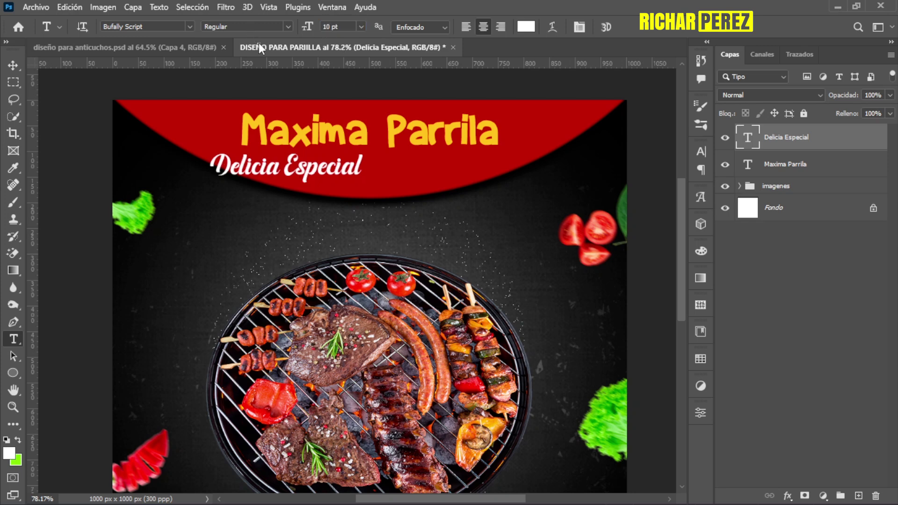
Centre the subtitle horizontally on the canvas and nudge it slightly lower
key("ctrl+a")
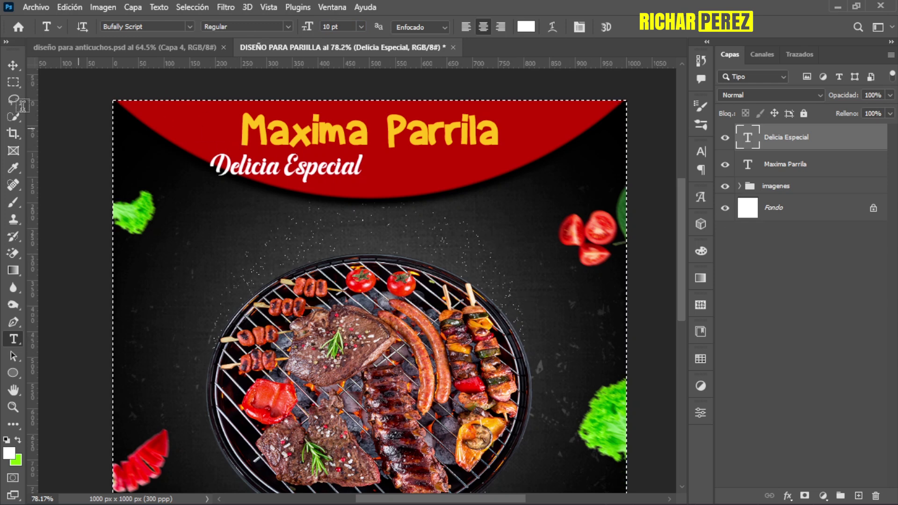
left_click(16, 61)
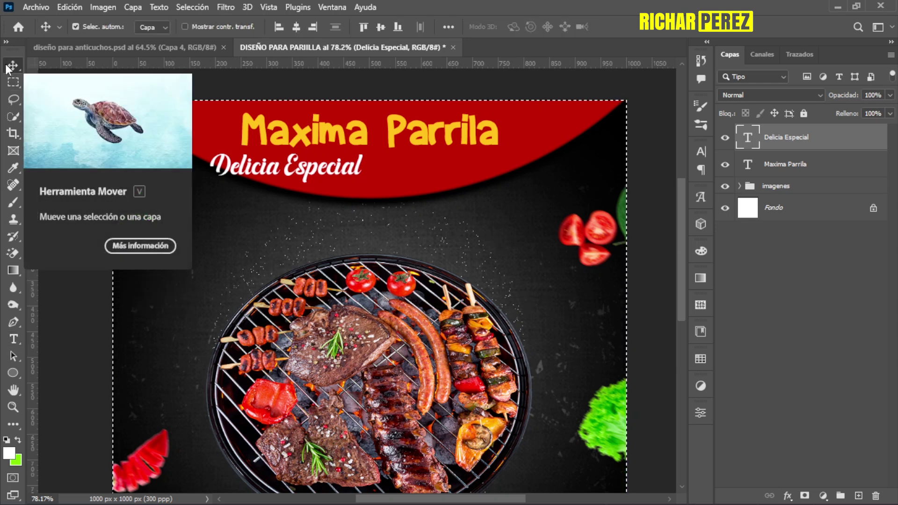
left_click(298, 27)
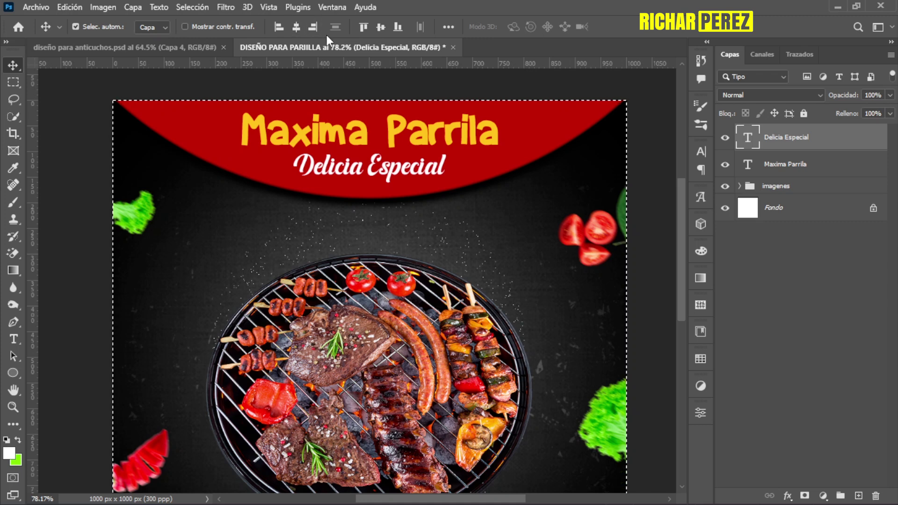
key("ctrl+d")
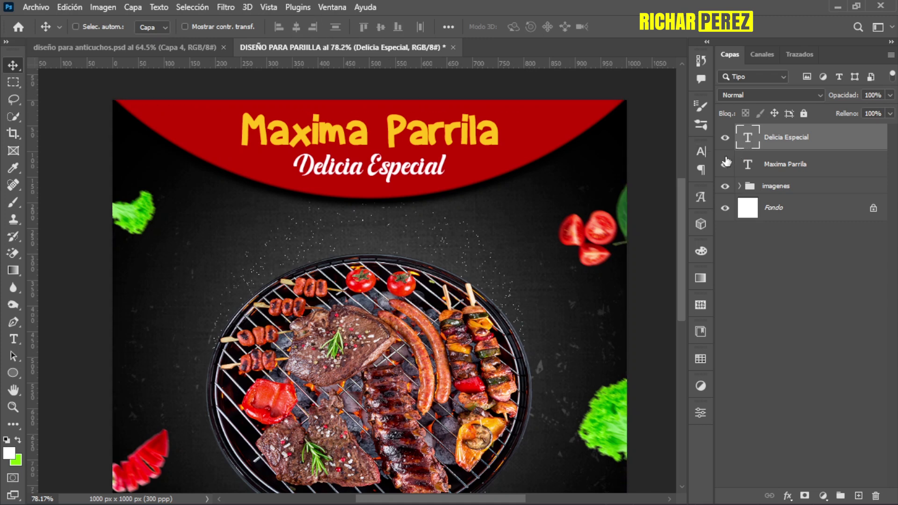
key("ctrl+t")
key("Down")
key("Down")
key("Down")
key("Down")
key("Down")
key("Down")
key("Down")
key("Down")
key("Down")
key("Down")
key("Down")
key("Down")
key("Return")
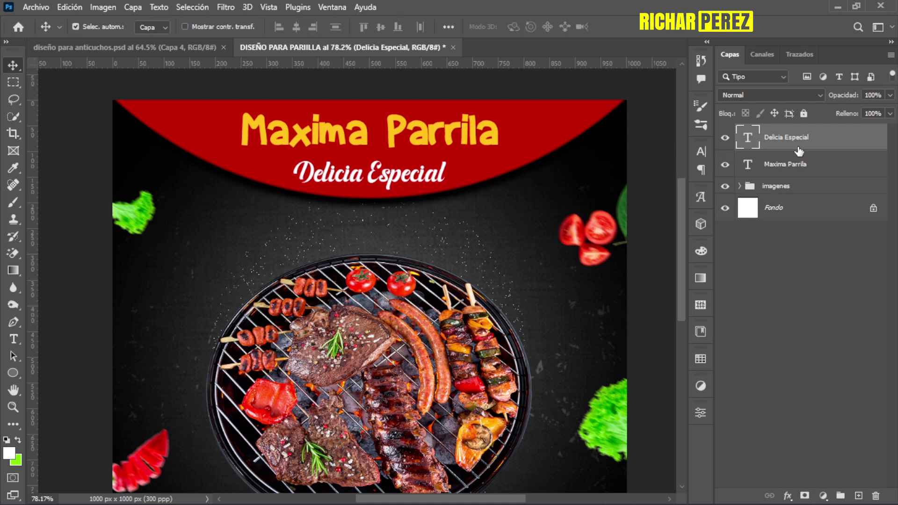
Centre the Maxima Parrila title horizontally on the canvas
left_click(786, 172)
key("ctrl+a")
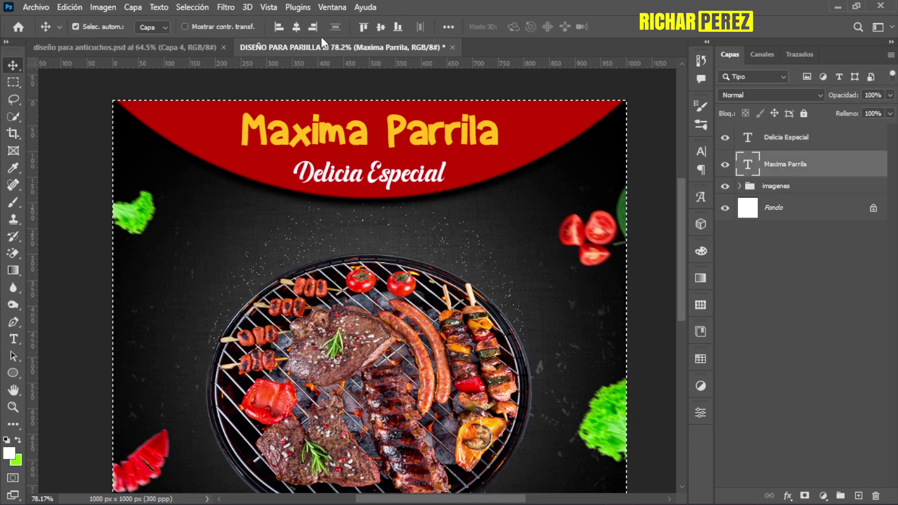
left_click(299, 27)
Clear the selection and select the red arc ellipse layer
key("ctrl+d")
scroll(450, 169, "up", 3, "alt")
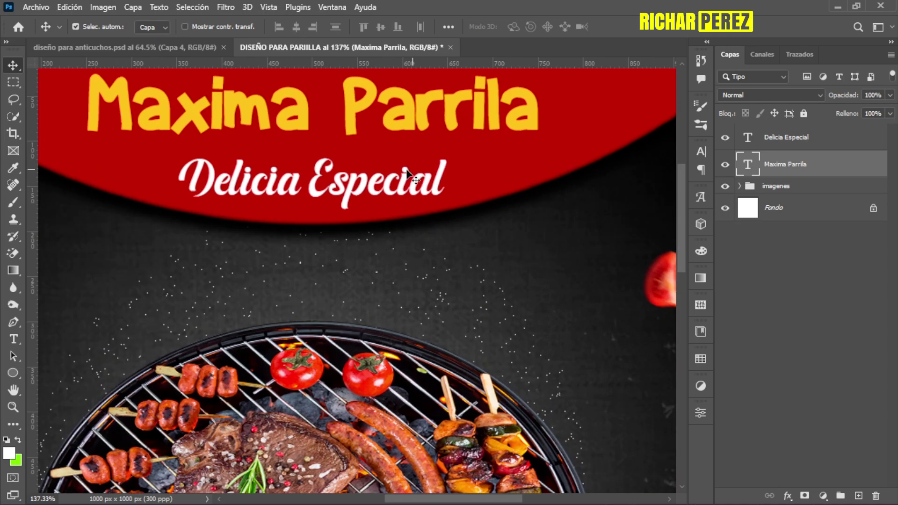
scroll(253, 238, "down", 3, "alt")
scroll(323, 257, "up", 1, "alt")
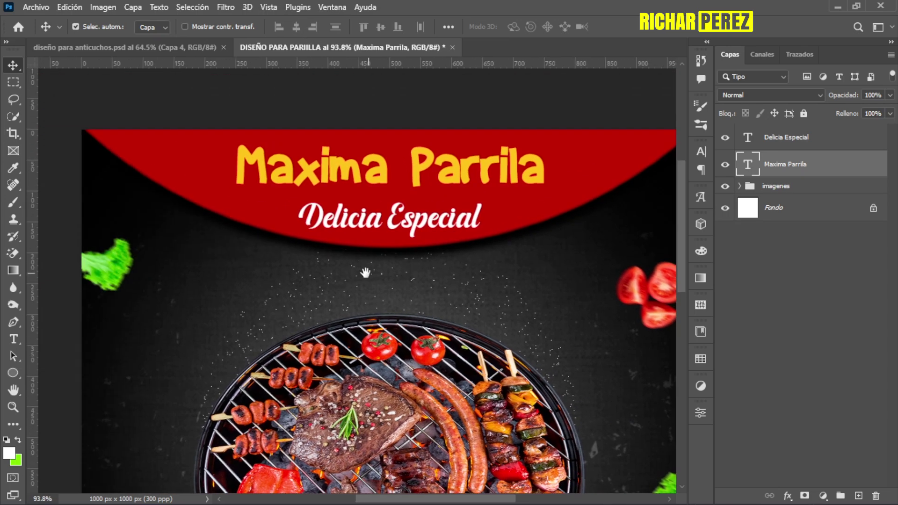
left_click(215, 177)
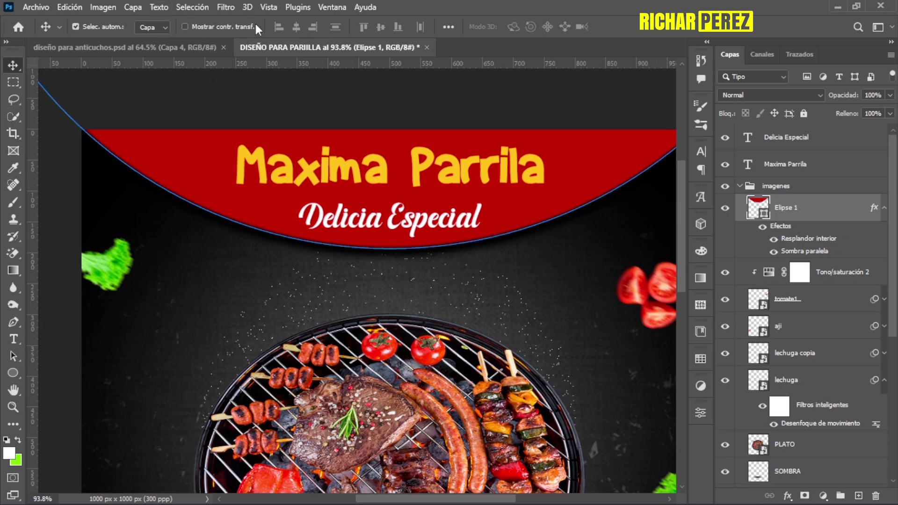
Place TEXTURA as an embedded image and scale it to cover the header
left_click(44, 8)
left_click(128, 252)
left_click(286, 230)
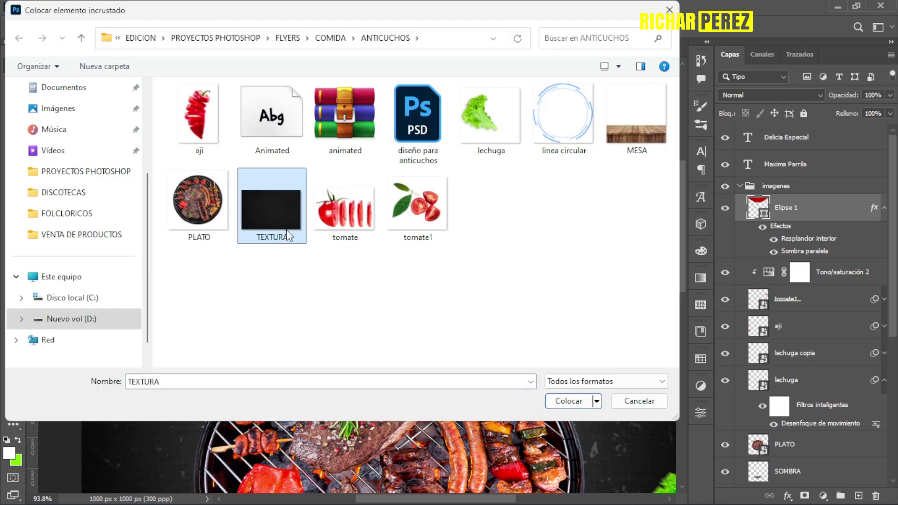
left_click(557, 397)
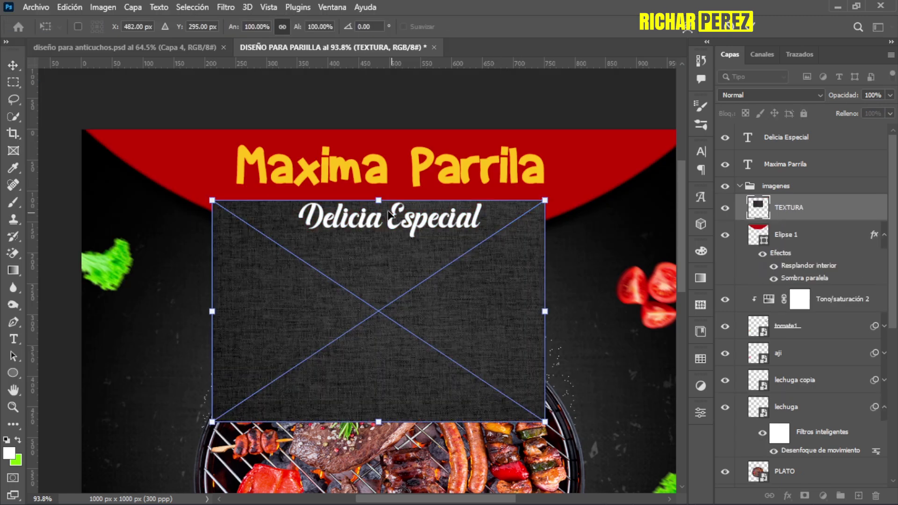
left_click_drag(392, 154, 426, 58)
scroll(417, 280, "down", 2)
scroll(416, 280, "down", 2)
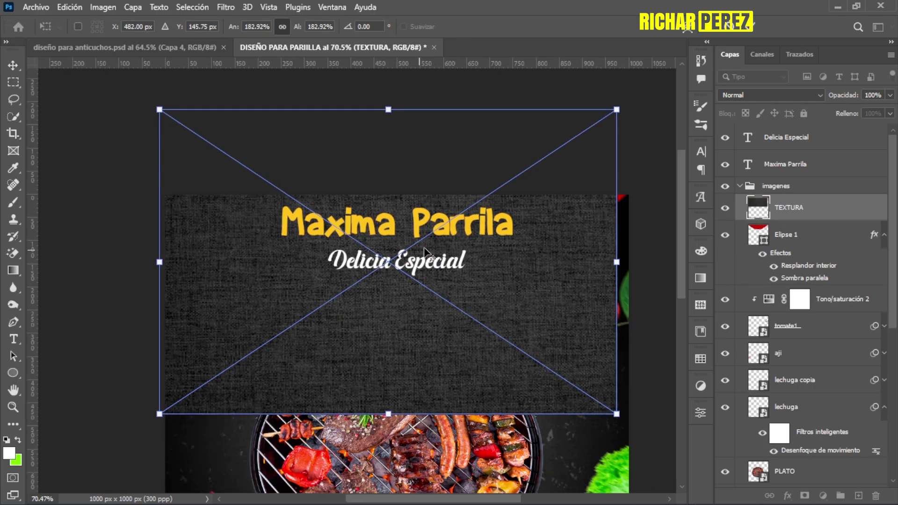
left_click_drag(617, 262, 627, 267)
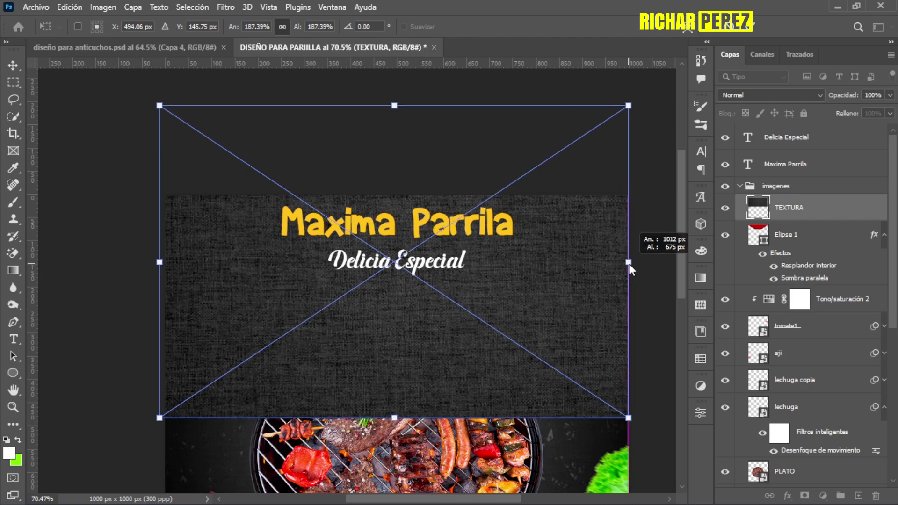
key("Return")
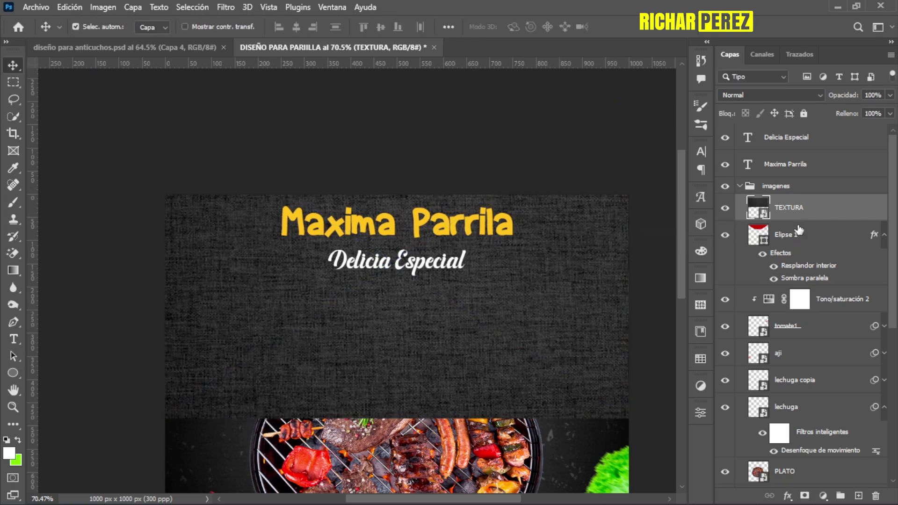
Clip TEXTURA to the red arc in Superponer blend mode at 61% opacity
right_click(806, 216)
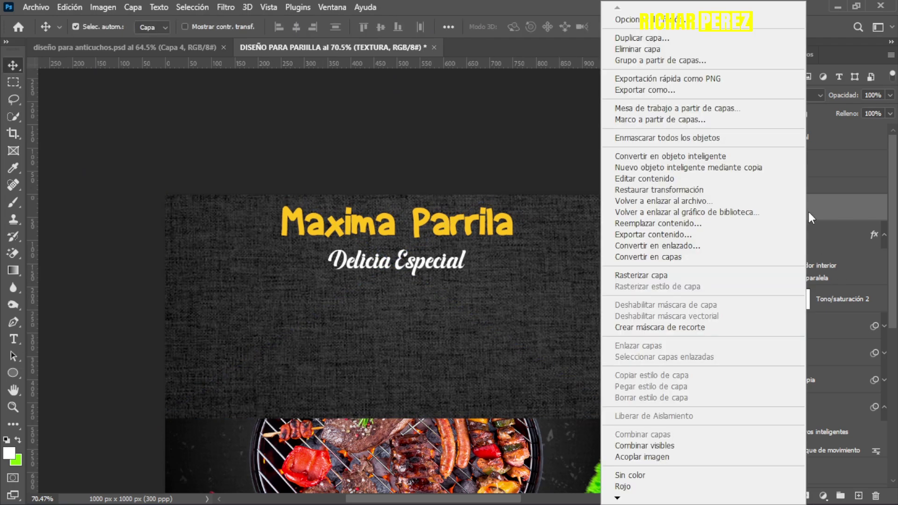
left_click(693, 327)
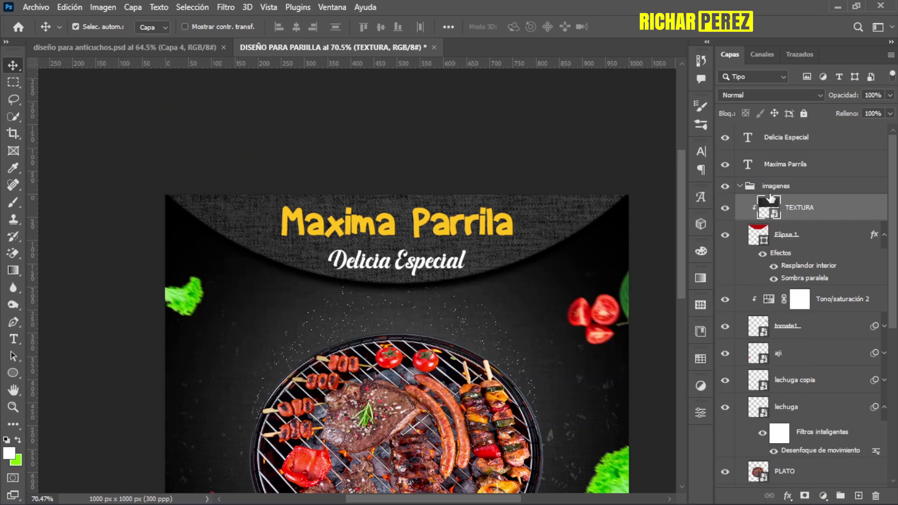
left_click(756, 95)
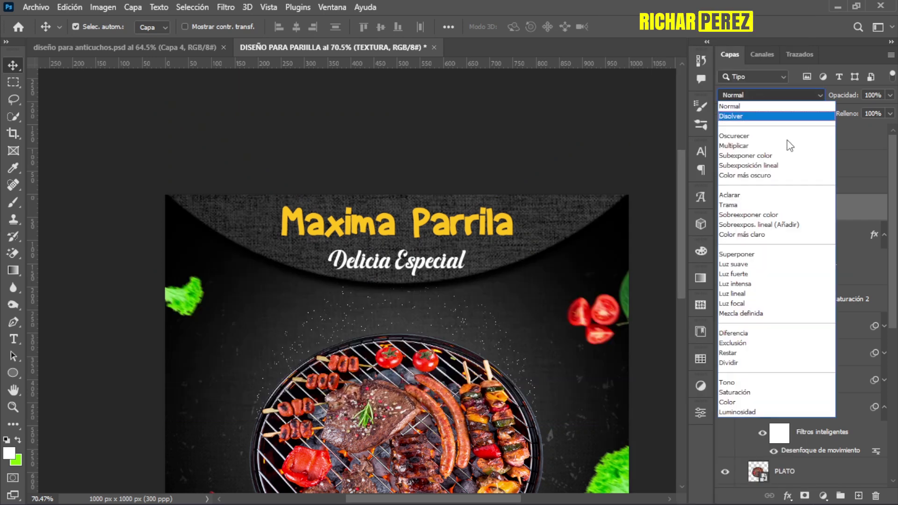
left_click(772, 254)
left_click(882, 94)
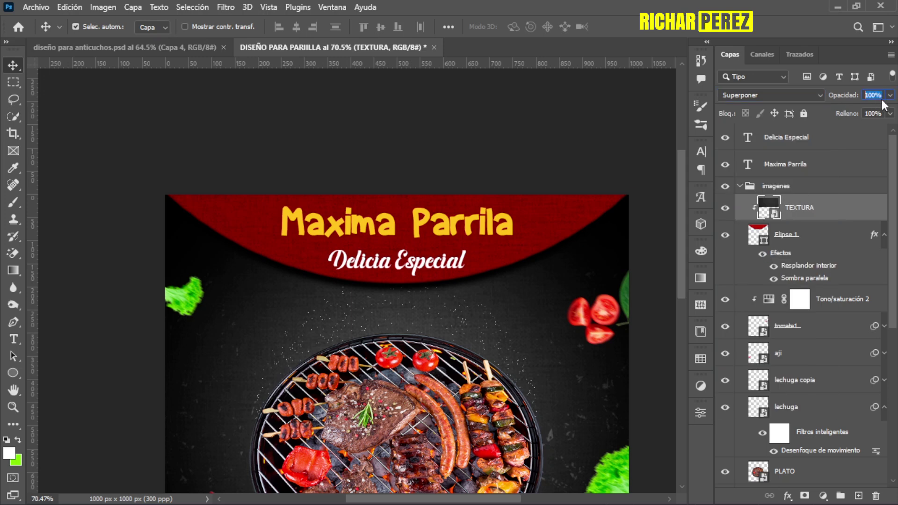
type("61")
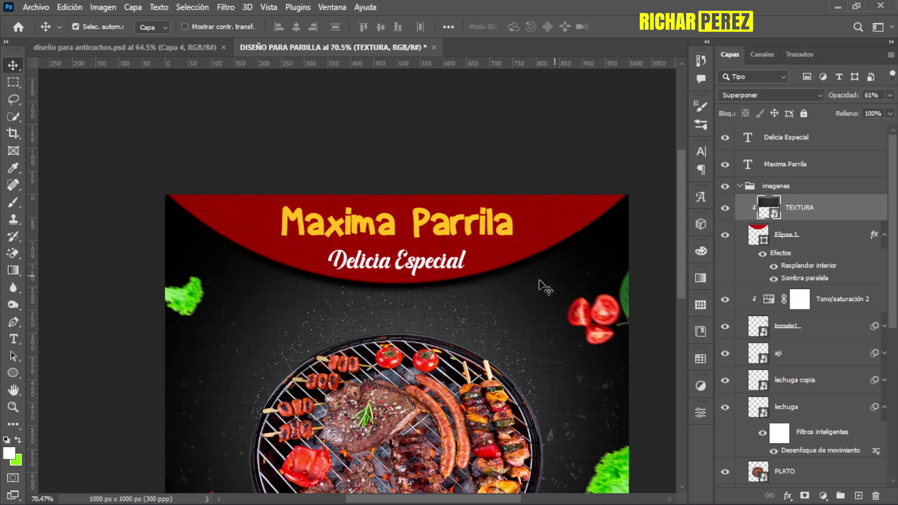
Scroll the Layers panel and select the Maxima Parrila title layer
scroll(568, 281, "down", 5)
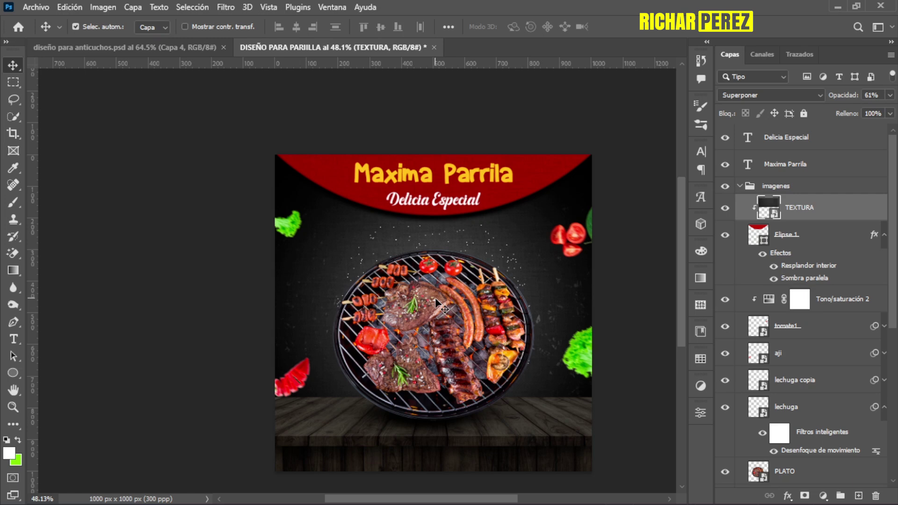
scroll(437, 303, "down", 2)
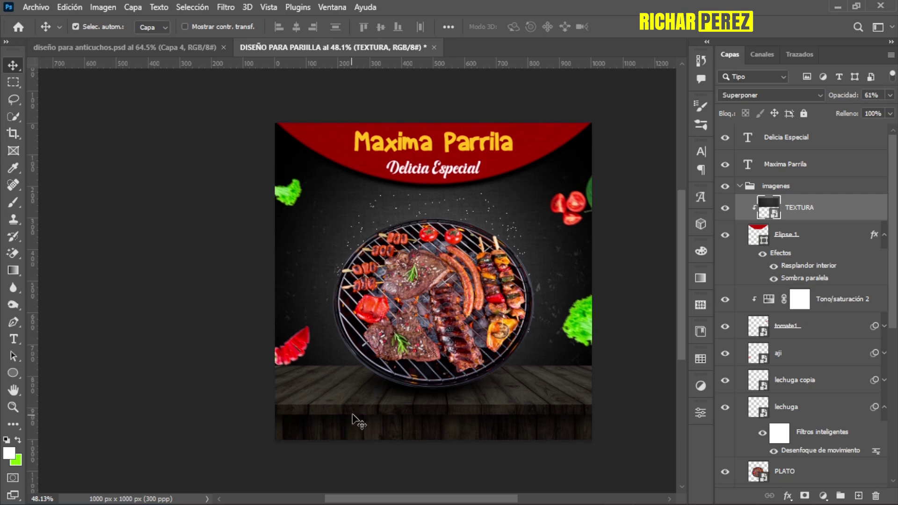
scroll(814, 154, "down", 1)
left_click(807, 141)
scroll(807, 145, "up", 1)
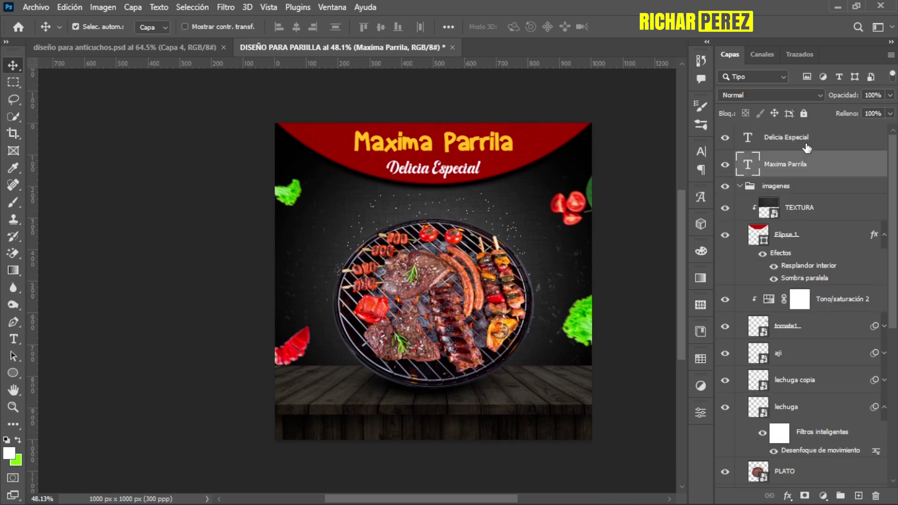
Add a 'PEDIDOS:' line with the order phone number in the Animated font
left_click(813, 141)
scroll(312, 424, "up", 3)
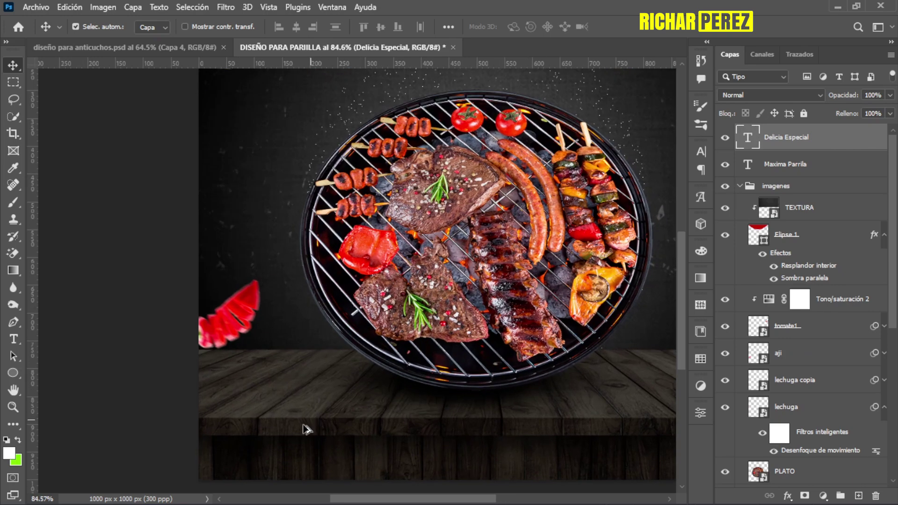
scroll(274, 429, "up", 2)
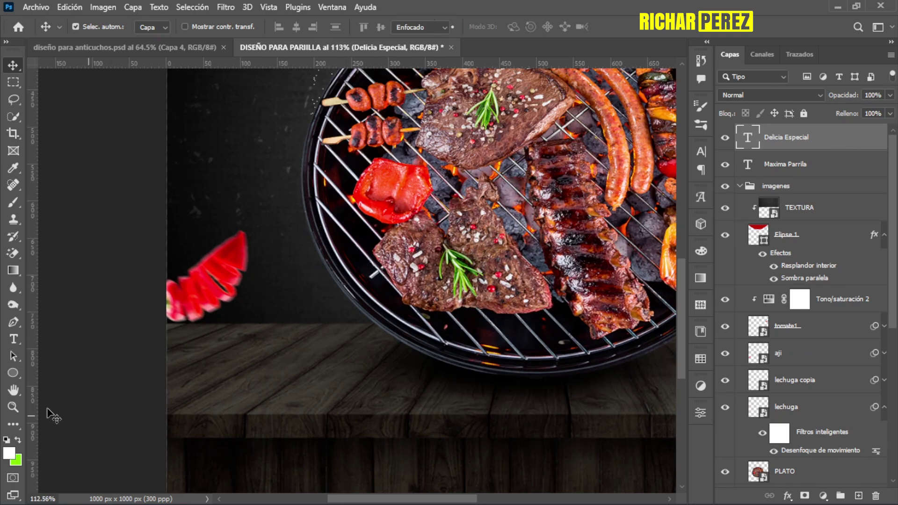
left_click(14, 338)
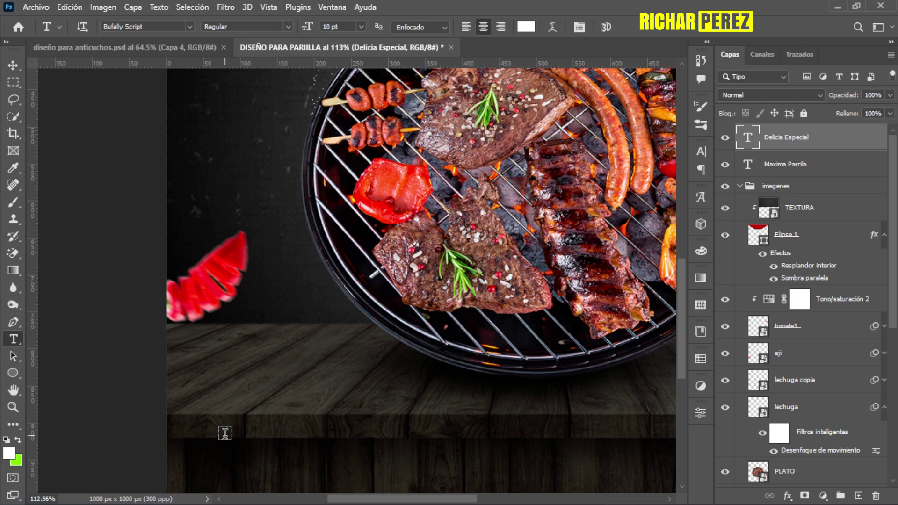
left_click(225, 430)
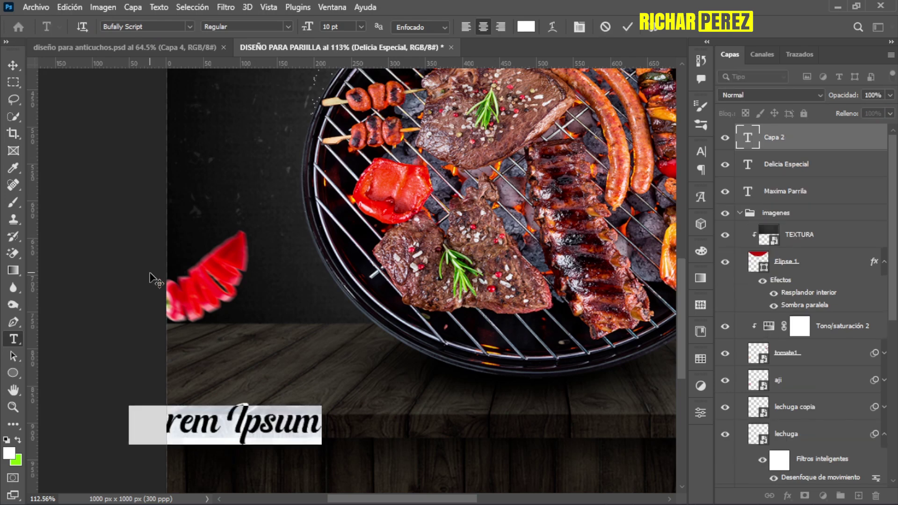
left_click(189, 27)
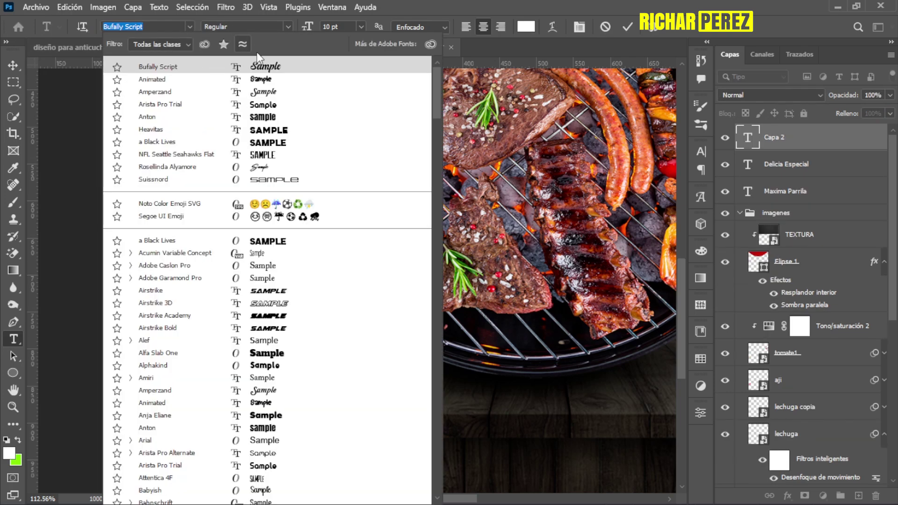
left_click(266, 77)
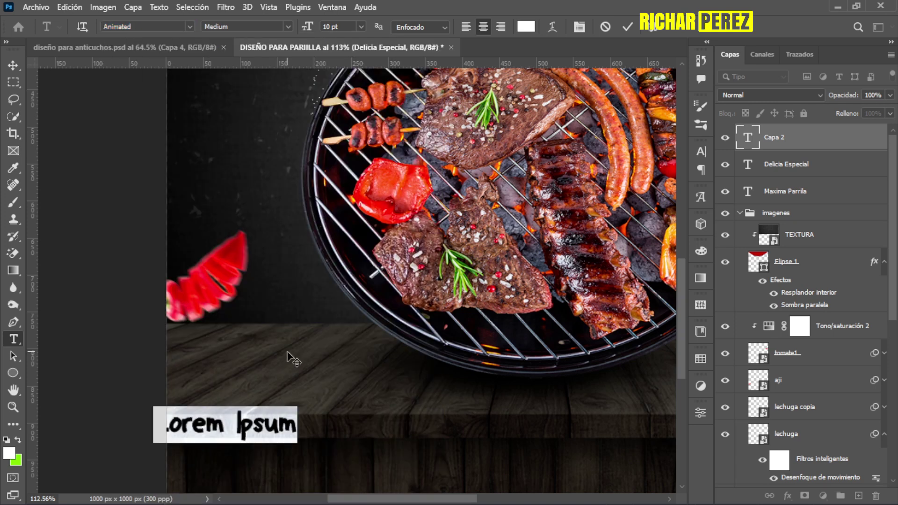
type("PEDUD")
key("BackSpace")
key("BackSpace")
type("IDOS")
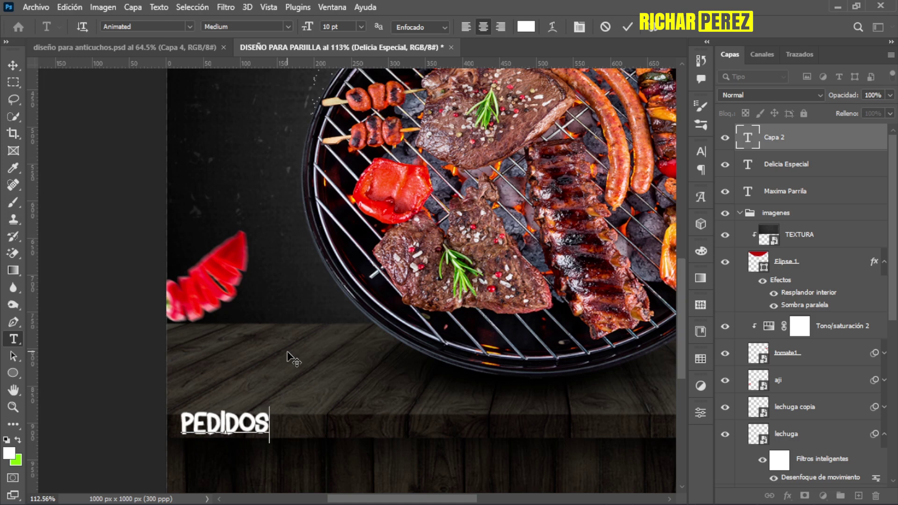
type(": ")
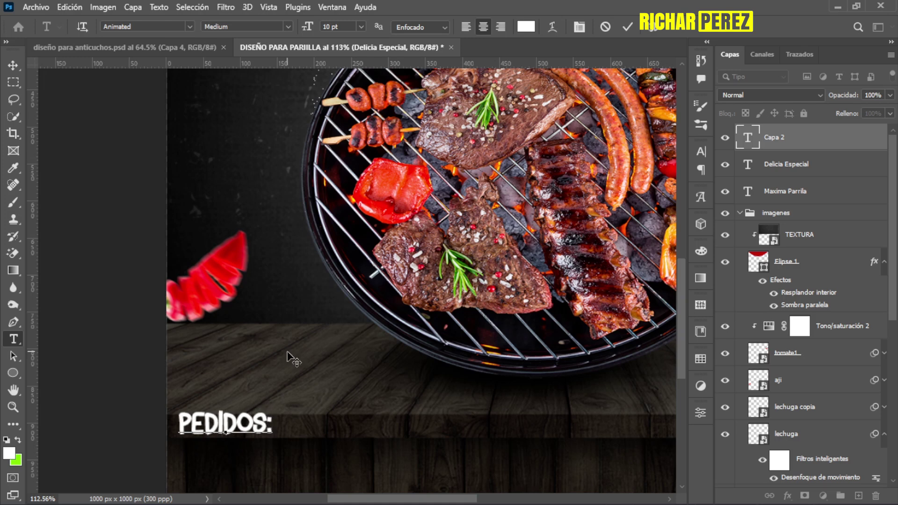
type("+51")
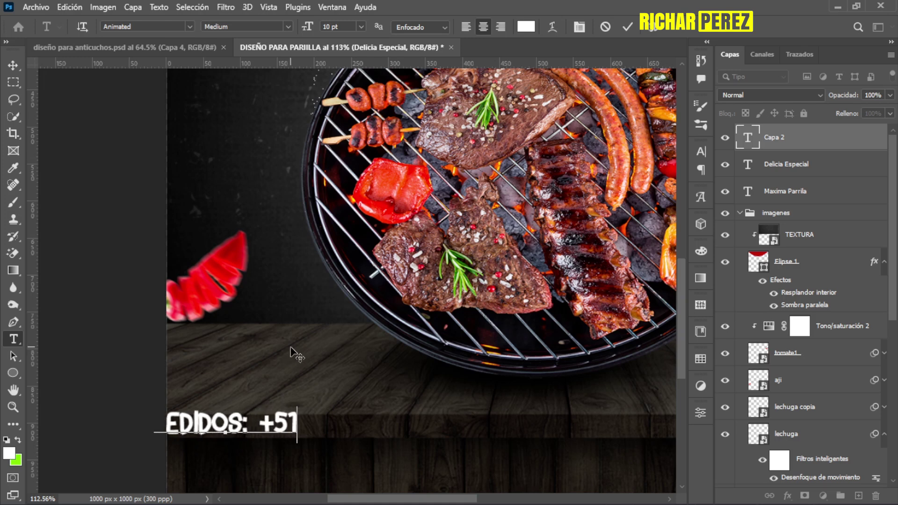
type(" 987654321")
left_click(787, 141)
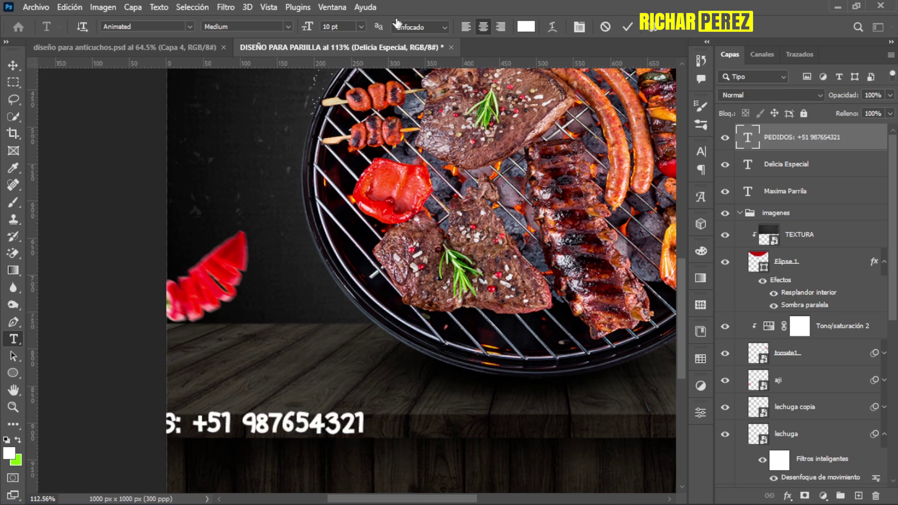
Scale the PEDIDOS line down to about 71.6% and nudge it lower
scroll(248, 226, "down", 2)
scroll(248, 226, "down", 1)
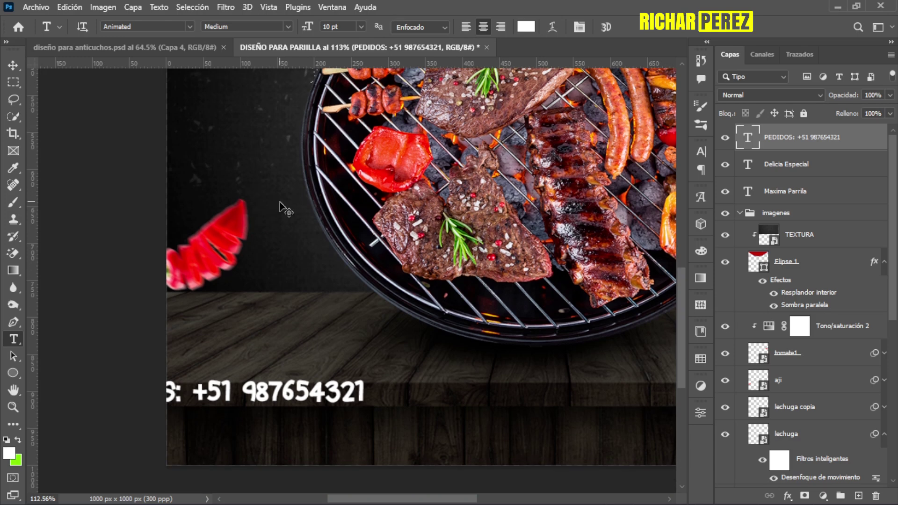
key("ctrl+t")
mouse_move(277, 404)
left_mouse_down()
mouse_move(379, 413)
mouse_move(332, 412)
left_mouse_up()
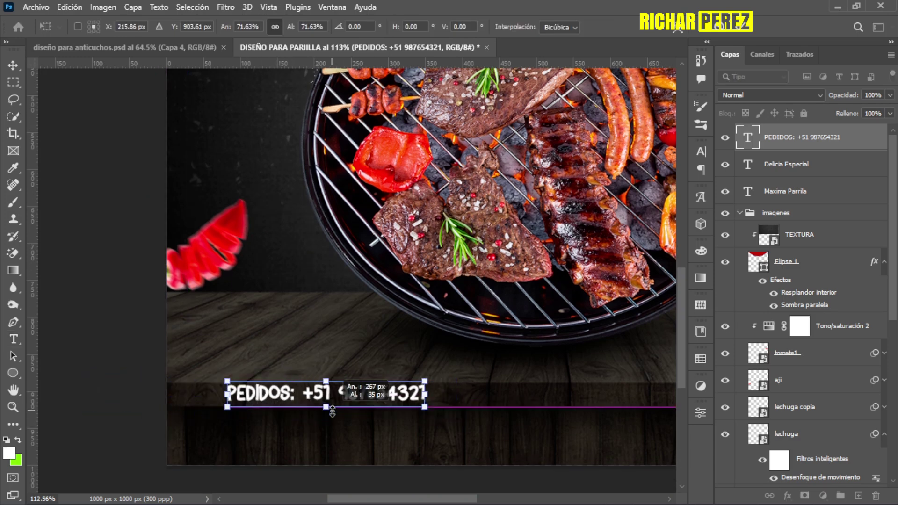
scroll(333, 411, "up", 5)
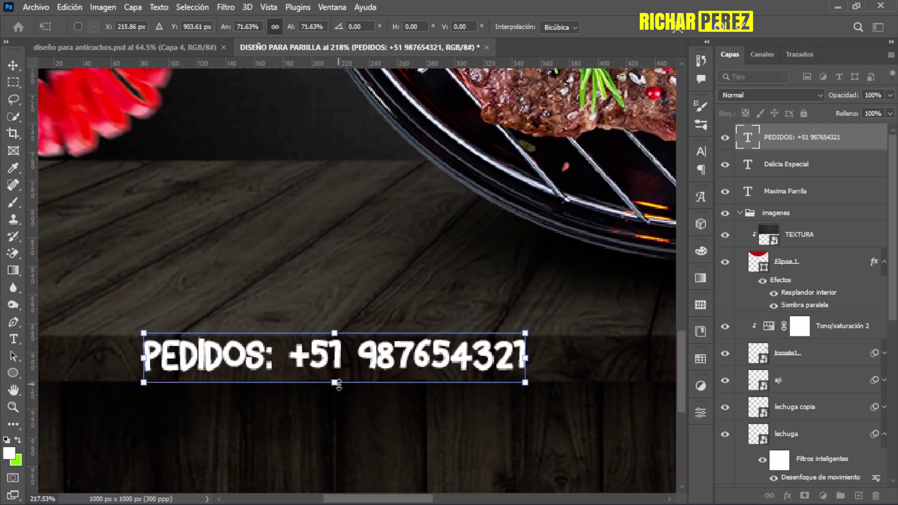
left_click_drag(339, 389, 395, 389)
key("Down")
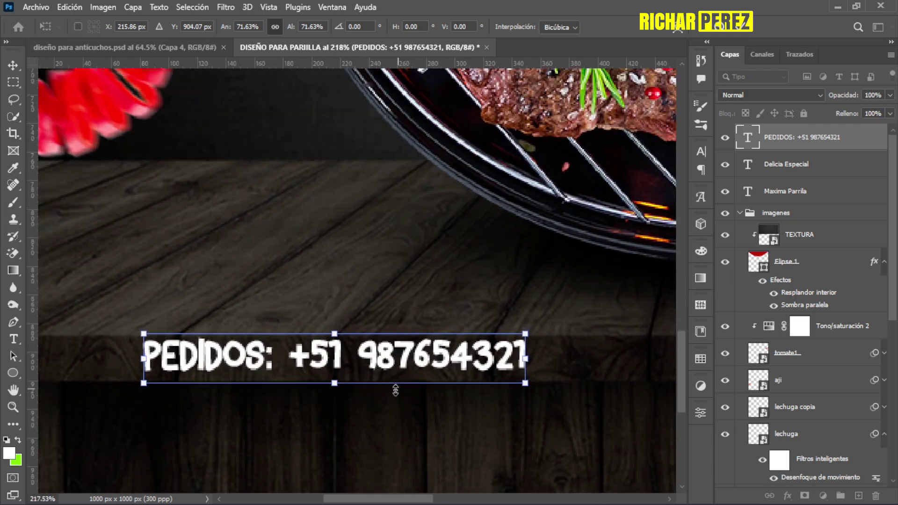
key("Down")
key("Down")
key("Return")
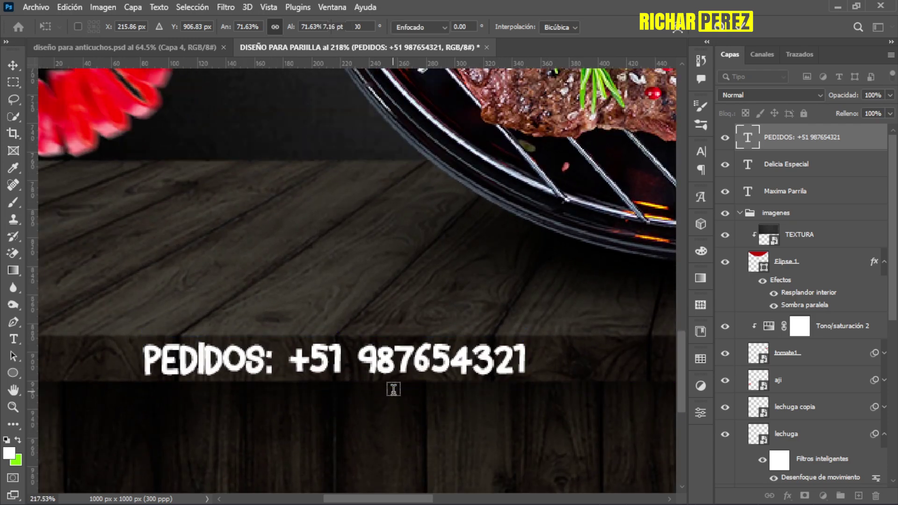
Zoom out to view the whole flyer and duplicate the PEDIDOS text layer
scroll(394, 388, "down", 5)
scroll(301, 376, "down", 1)
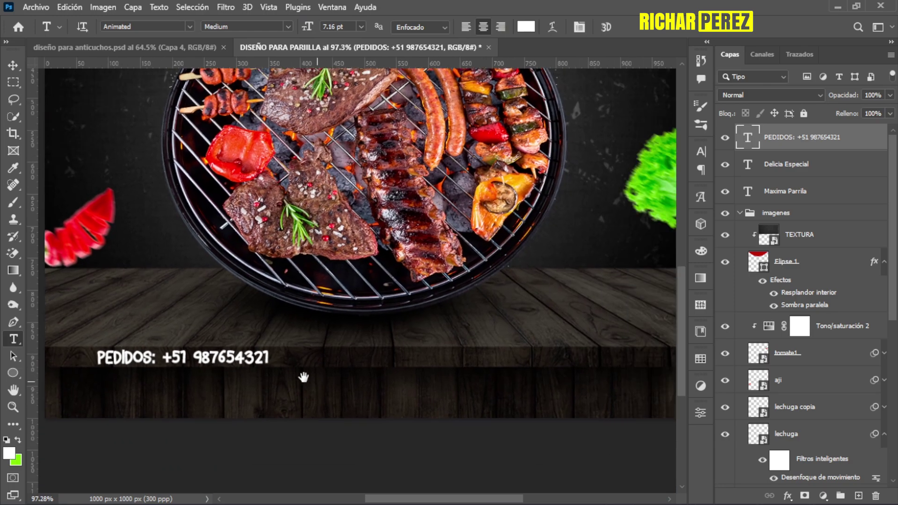
scroll(304, 373, "down", 1)
scroll(307, 371, "down", 1)
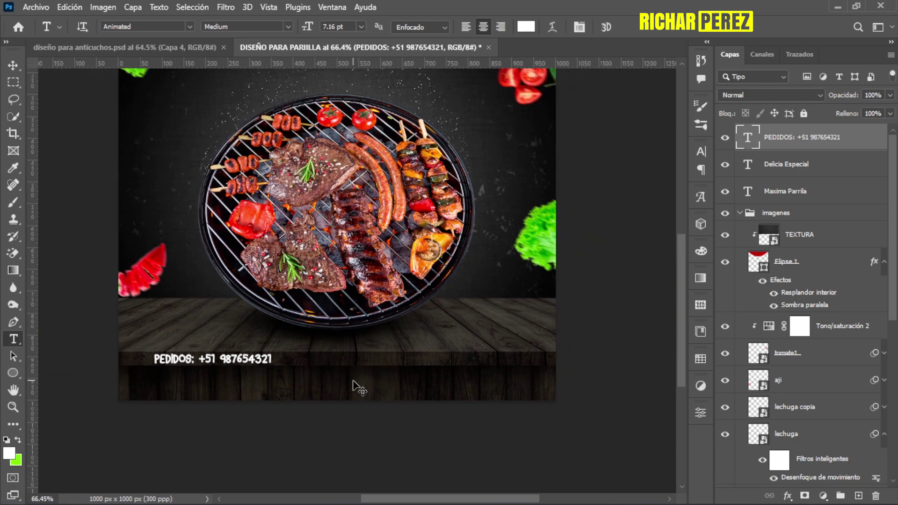
key("ctrl+j")
Move the duplicated phone line to the footer's right side
key("ctrl+t")
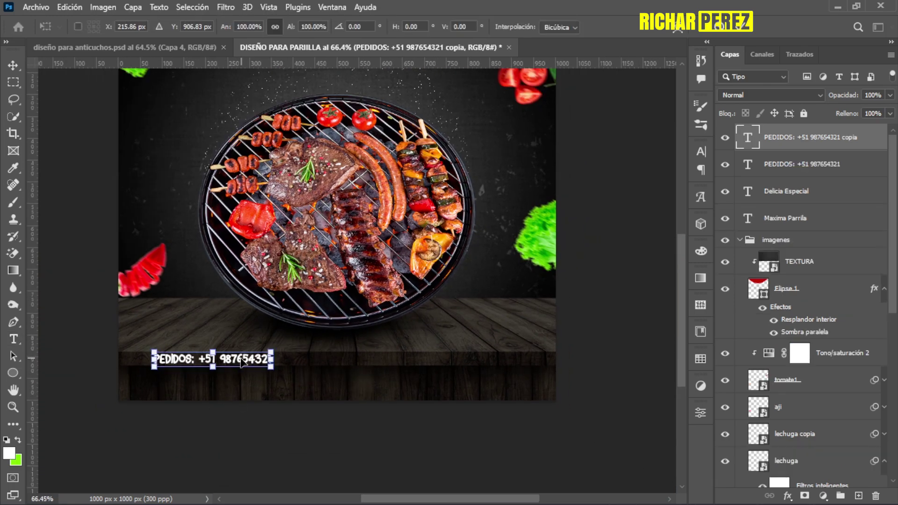
left_click_drag(242, 363, 470, 364)
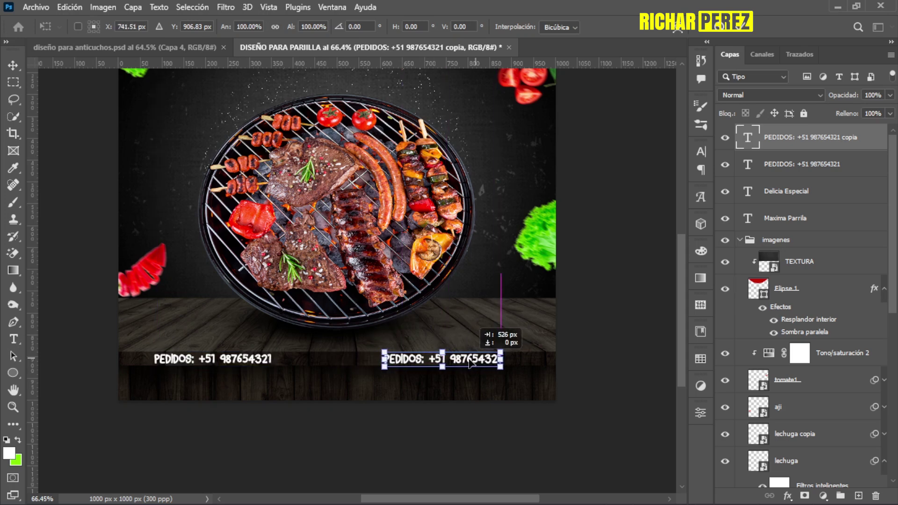
left_click_drag(470, 364, 445, 364)
key("Return")
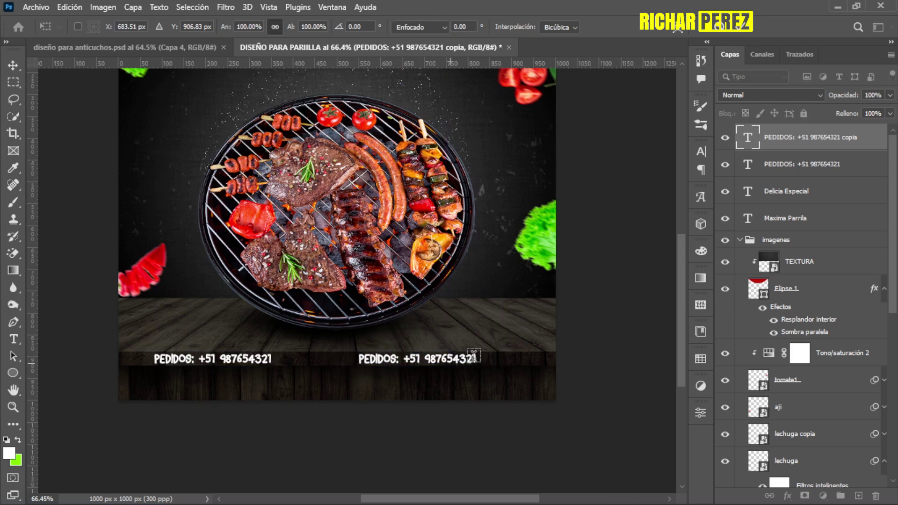
Retype the copy as 'UBICACION DEL RESTAURANTE' and nudge it slightly right
left_click_drag(475, 359, 341, 355)
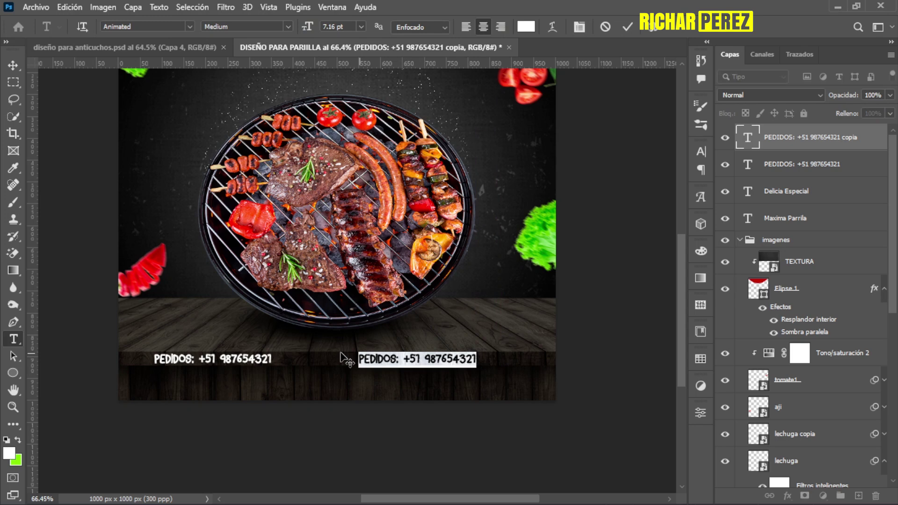
type("WH")
key("BackSpace")
key("BackSpace")
type("UBICACION DEL ")
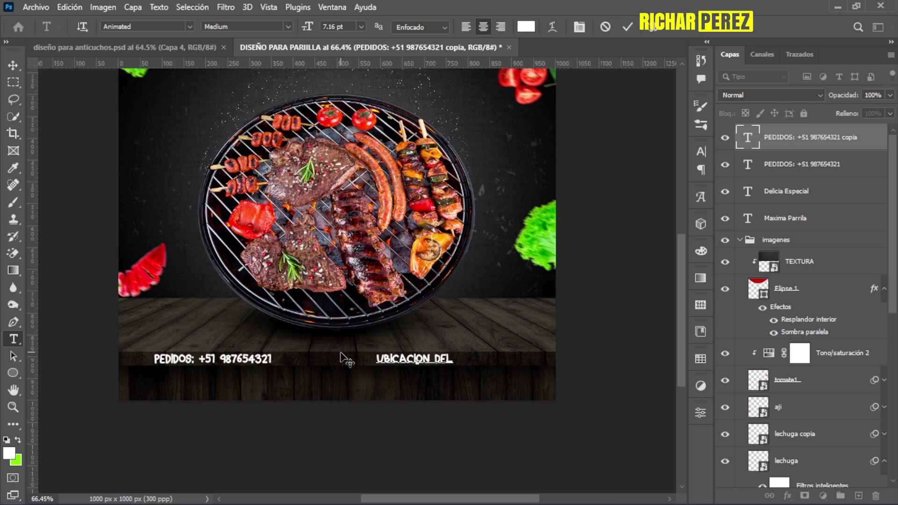
type("BESTAURANTE")
left_click(803, 112)
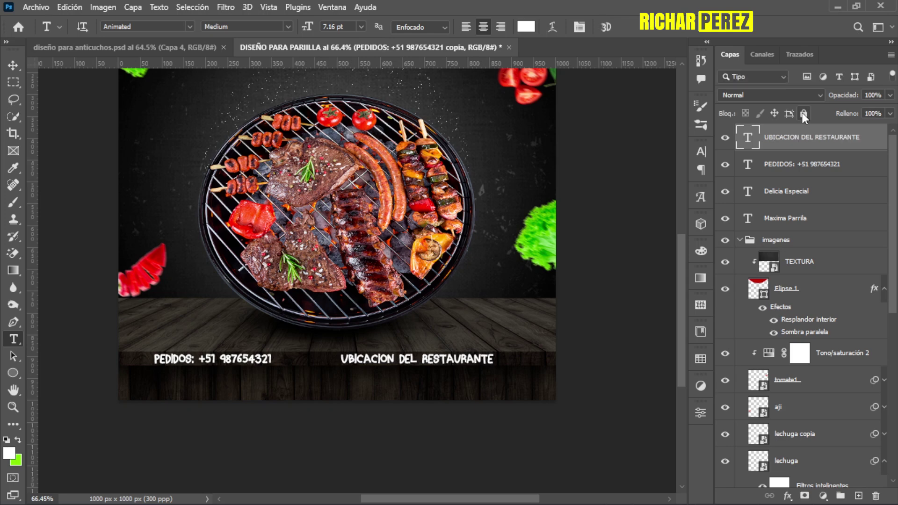
key("ctrl+t")
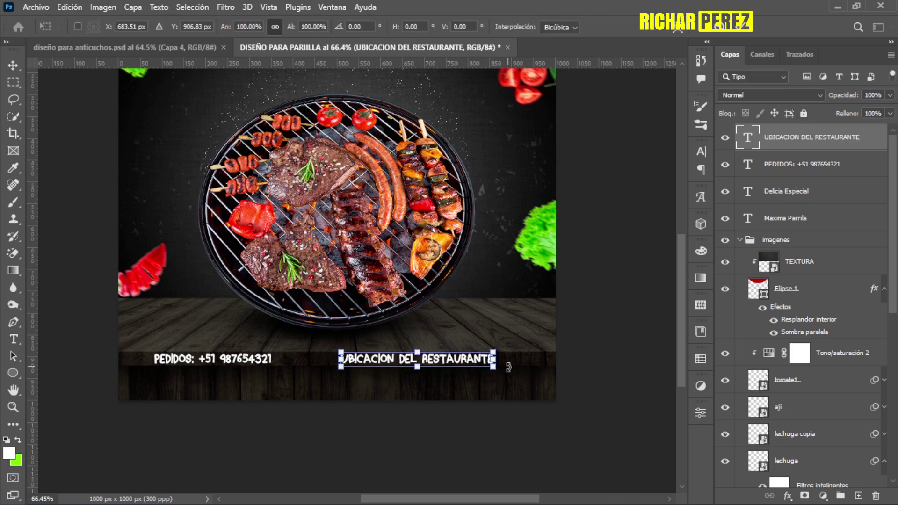
left_click_drag(470, 361, 487, 361)
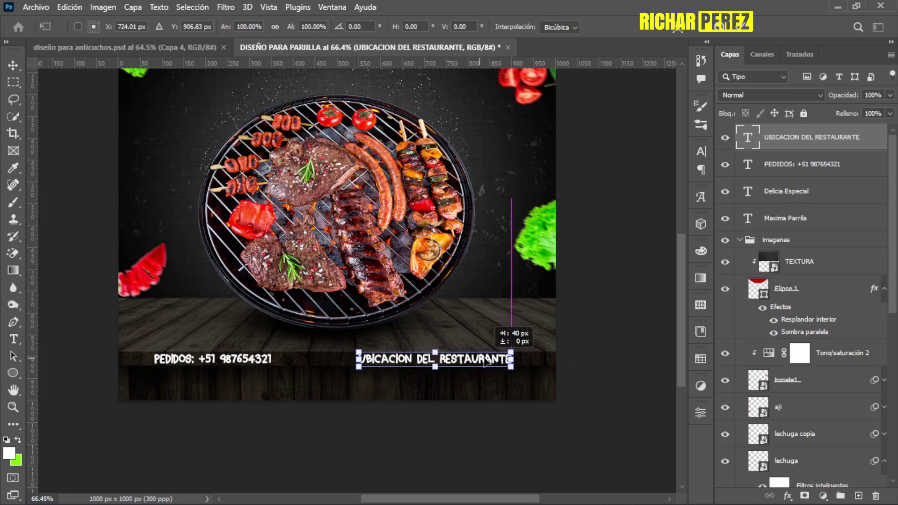
key("Return")
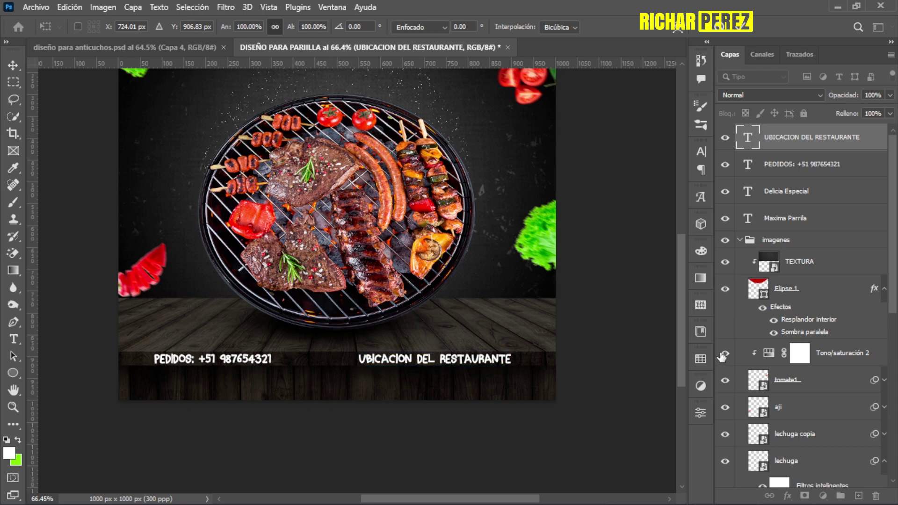
Recentre the view of the flyer and select the Delicia Especial text layer
key("t")
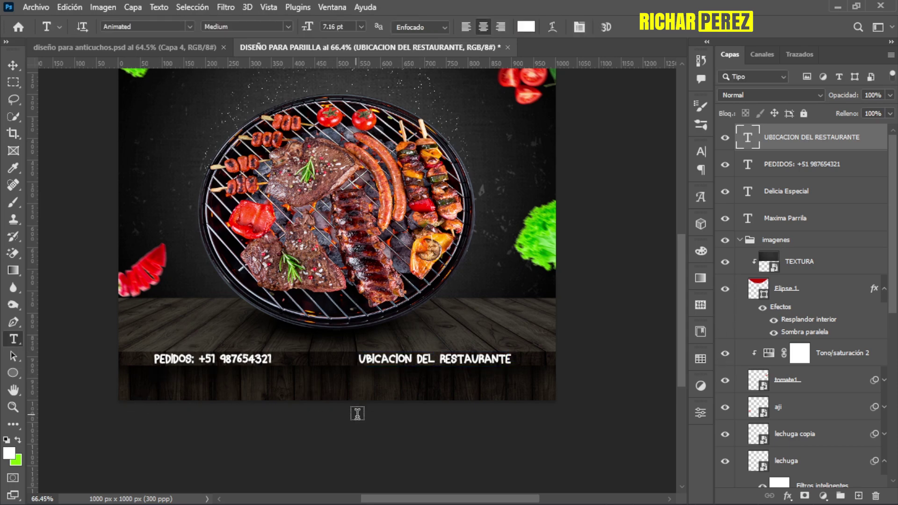
scroll(244, 421, "up", 3)
scroll(141, 388, "down", 2)
scroll(159, 397, "down", 1)
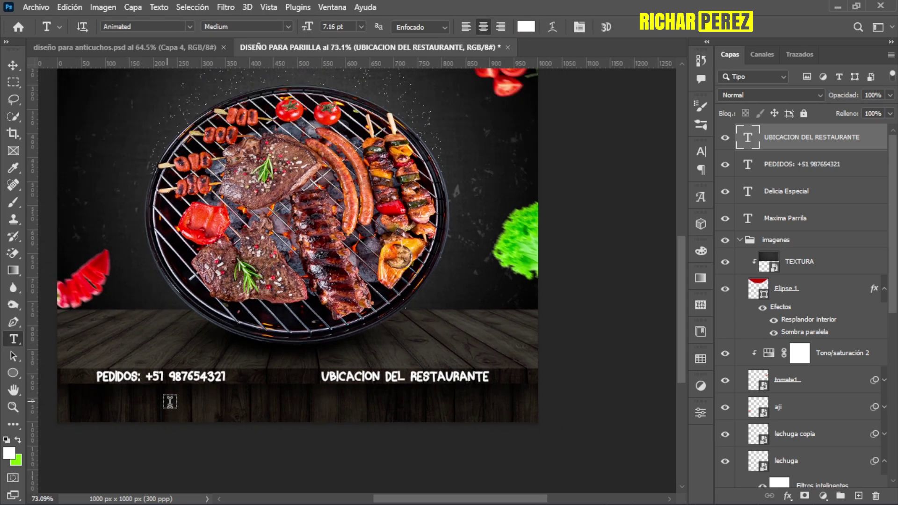
left_click_drag(150, 411, 196, 415)
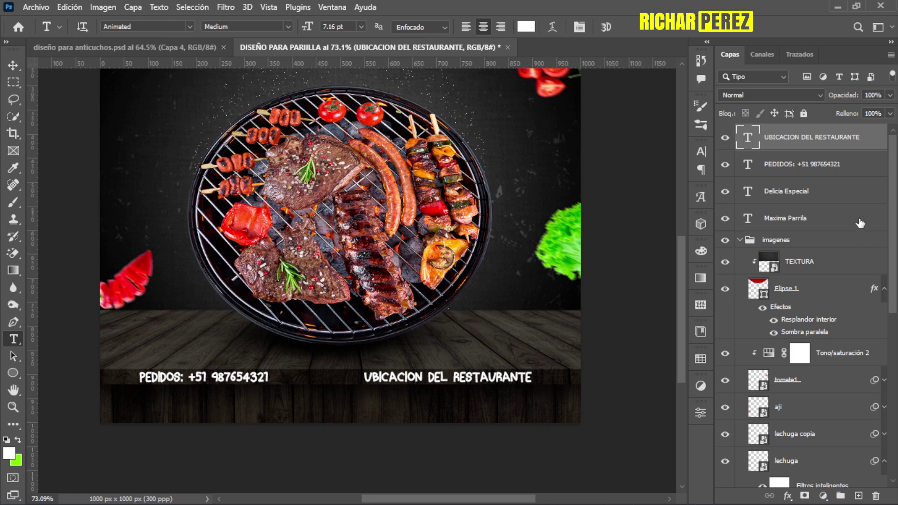
left_click(822, 191)
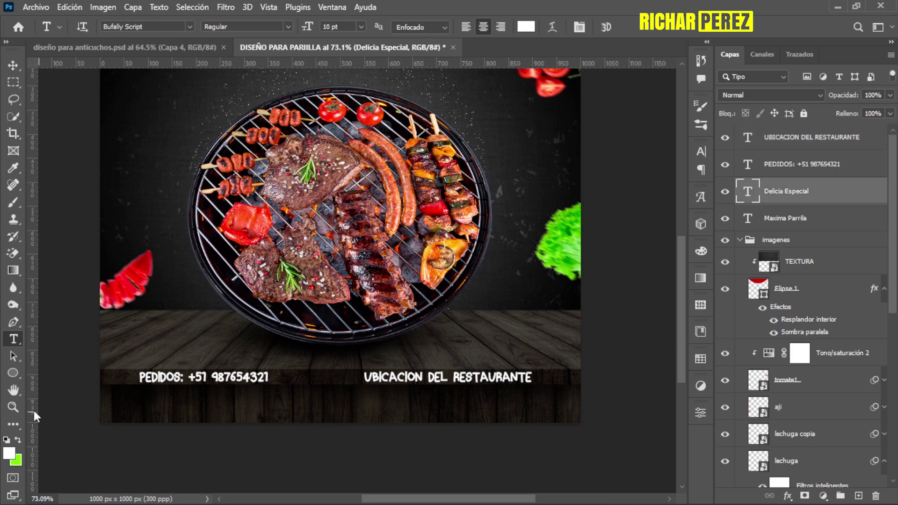
Draw a 406×40 px rectangle over the PEDIDOS phone line
left_click(11, 374)
right_click(11, 375)
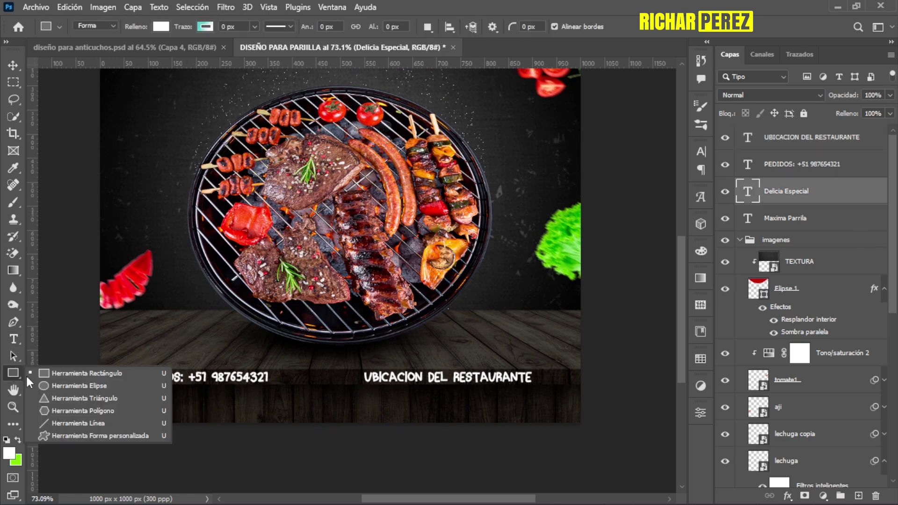
left_click(72, 374)
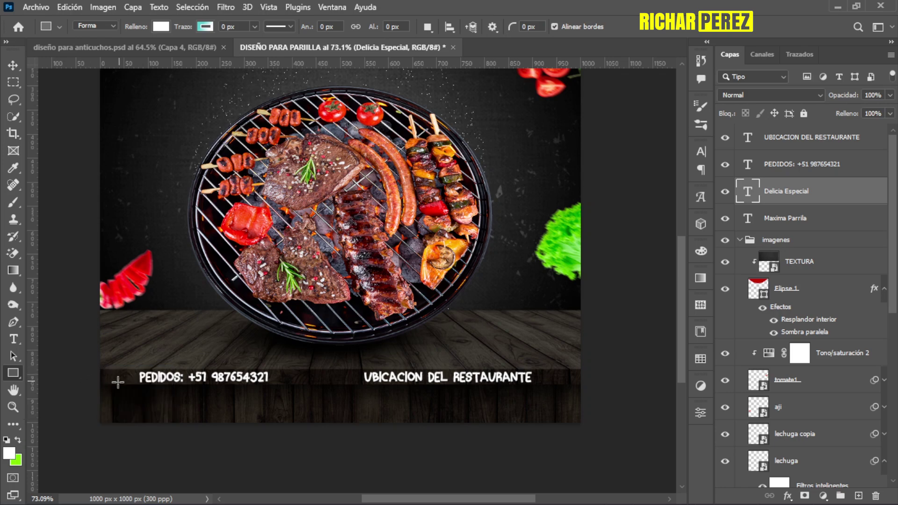
scroll(114, 383, "up", 3)
left_click_drag(83, 354, 425, 386)
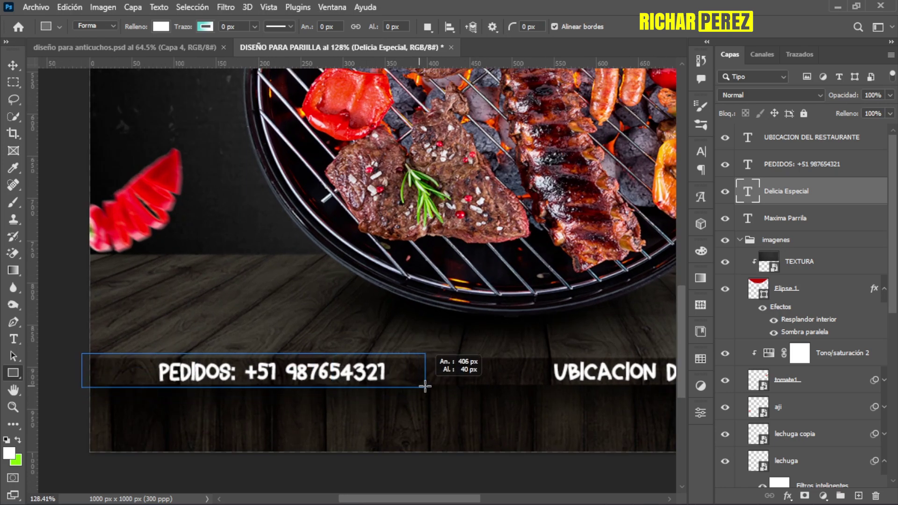
left_click_drag(425, 386, 426, 387)
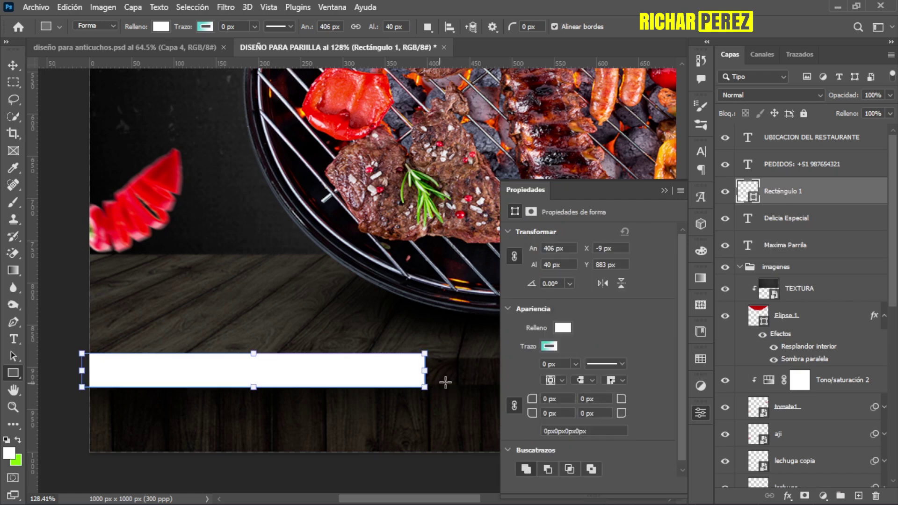
Round the bar's corners to 20 px and fill it with yellow
scroll(533, 408, "down", 1)
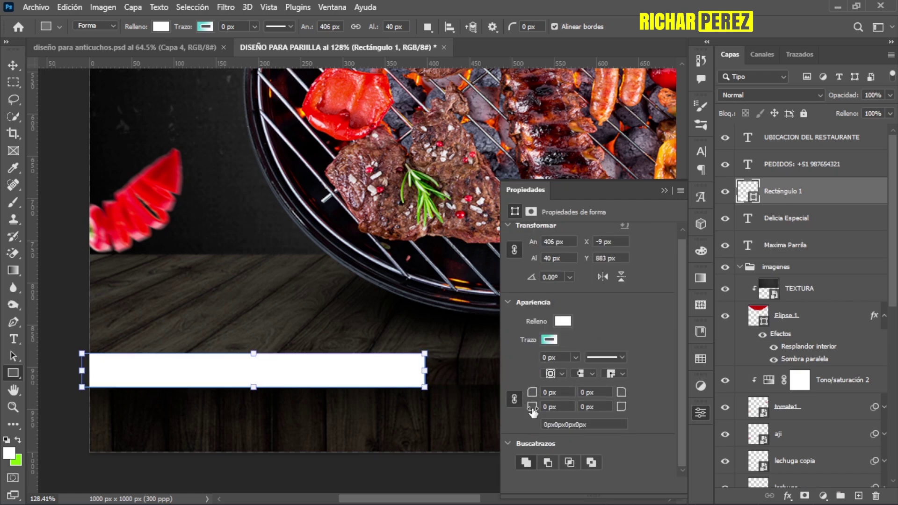
left_click_drag(530, 393, 621, 395)
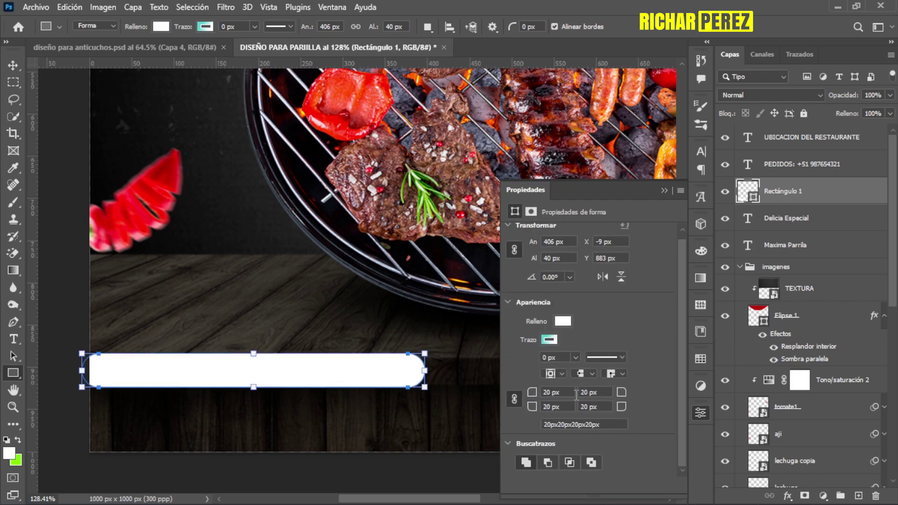
left_click(664, 191)
left_click(161, 26)
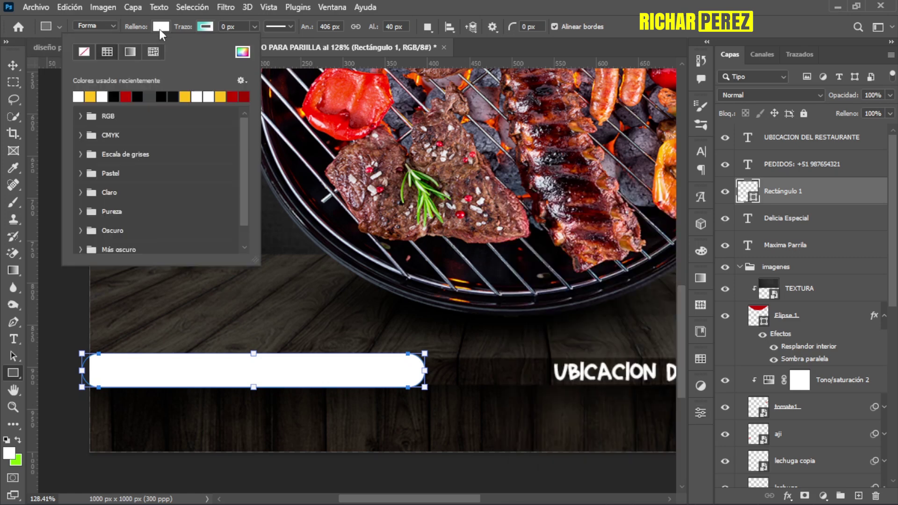
left_click(91, 97)
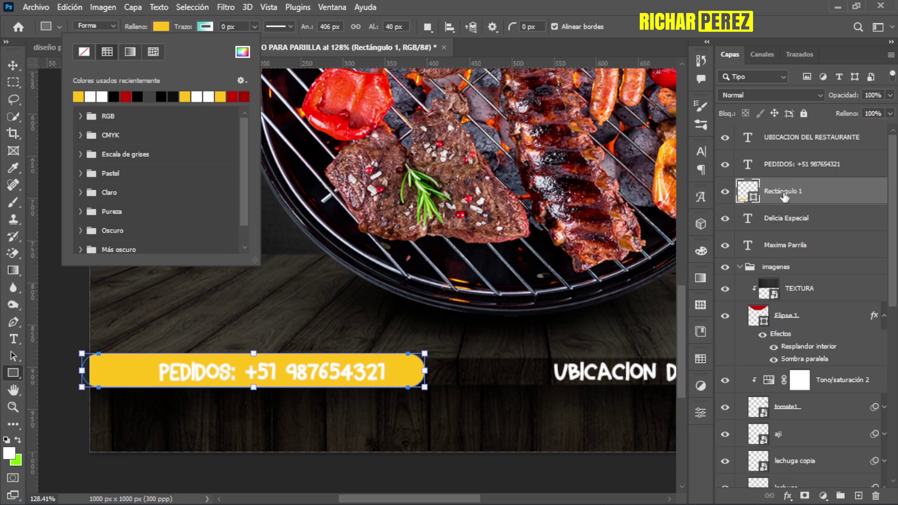
left_click(783, 198)
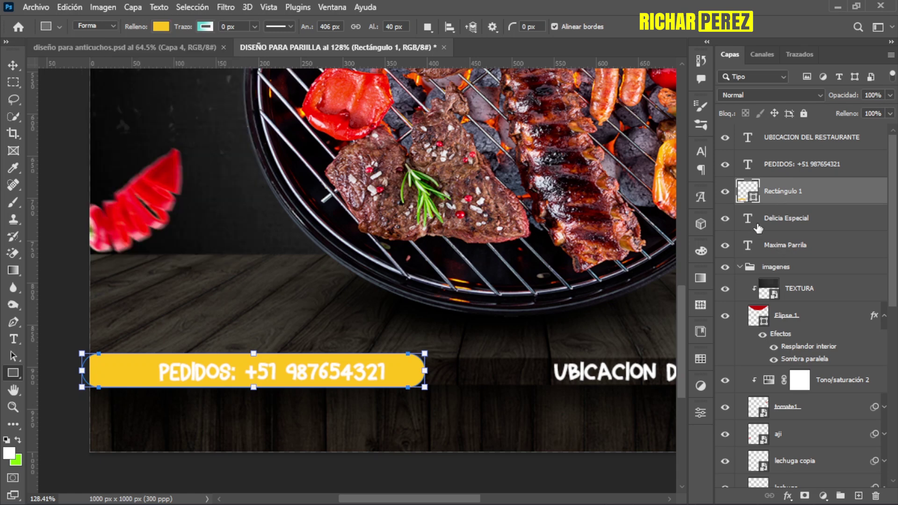
left_click(825, 165)
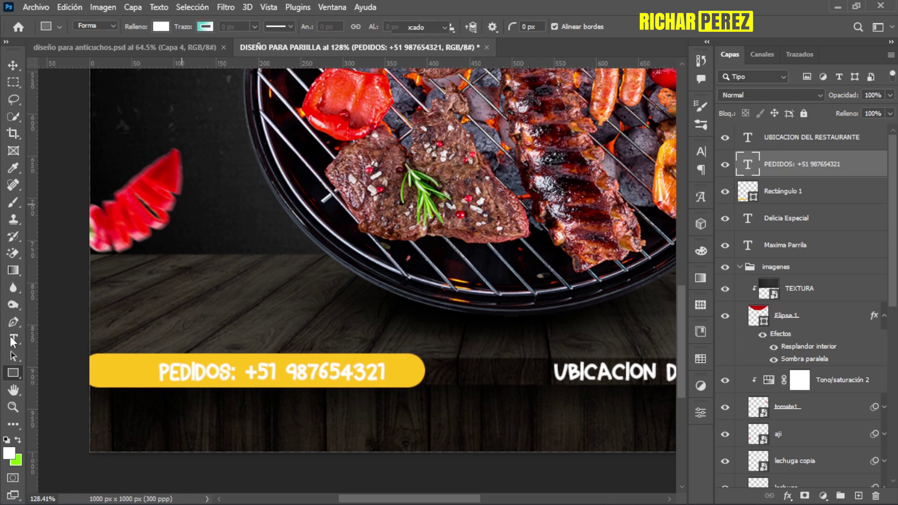
Set the PEDIDOS phone text colour to black (000000)
left_click(13, 338)
left_click(526, 29)
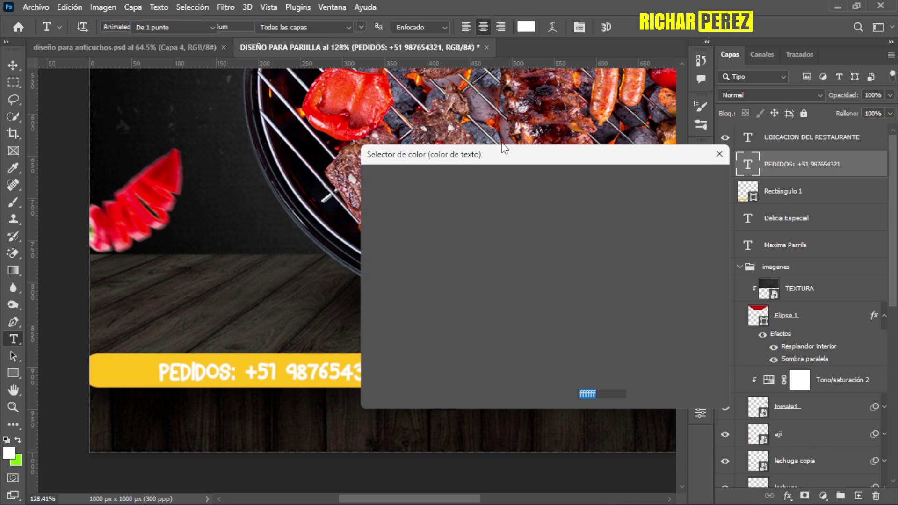
type("000000")
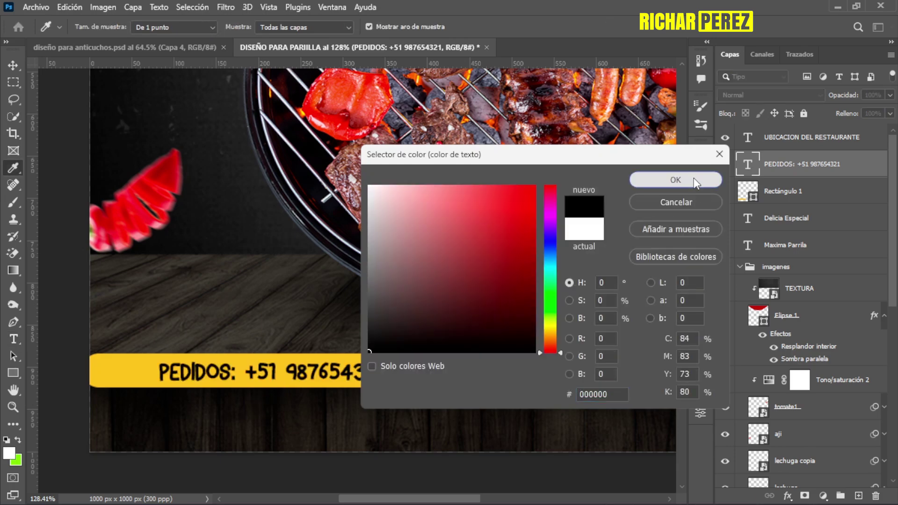
left_click(690, 183)
Widen the yellow Rectángulo 1 bar leftward past the canvas edge toward 462 px
scroll(376, 372, "down", 2)
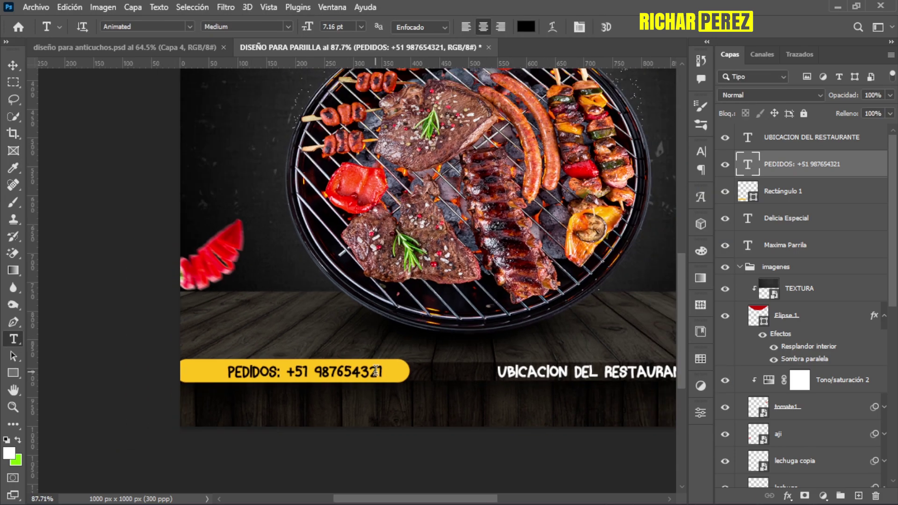
scroll(376, 372, "down", 1)
scroll(376, 372, "down", 1)
scroll(376, 372, "down", 2)
scroll(375, 372, "up", 2)
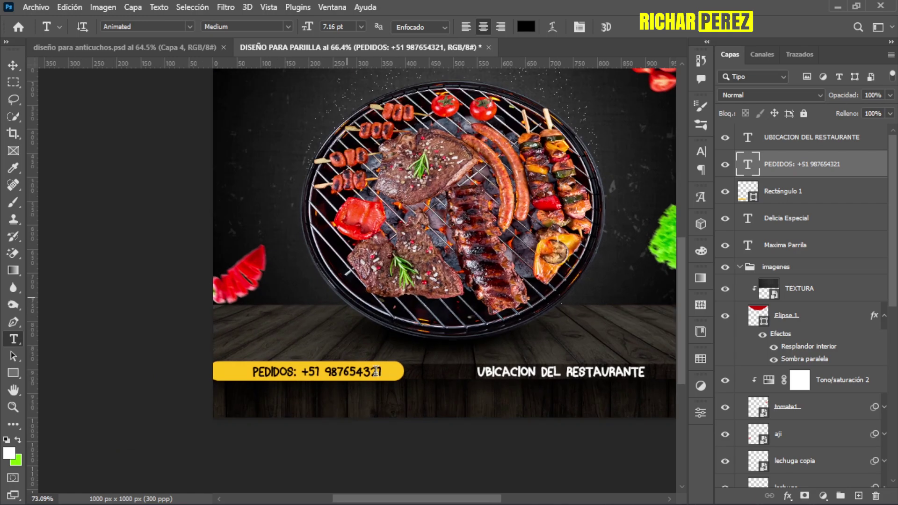
scroll(370, 377, "up", 1)
scroll(354, 389, "up", 1)
scroll(354, 390, "up", 1)
scroll(354, 390, "down", 2)
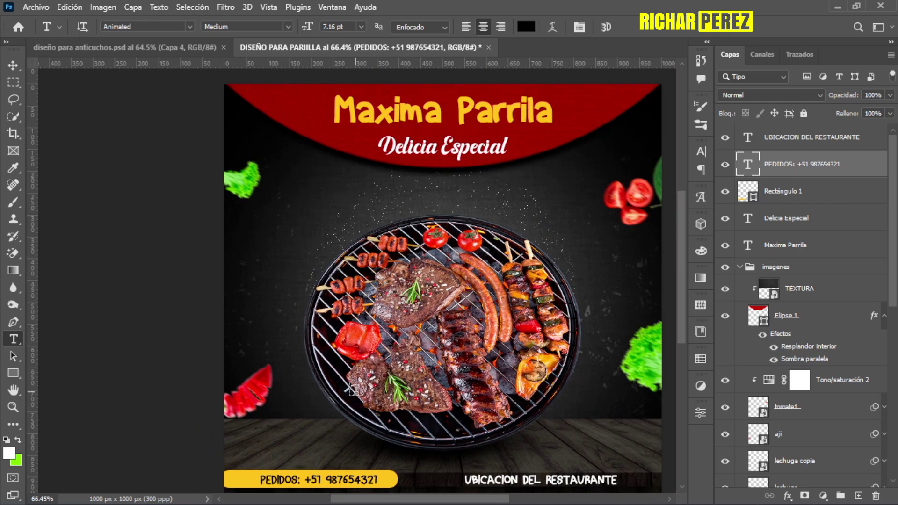
scroll(357, 375, "down", 2)
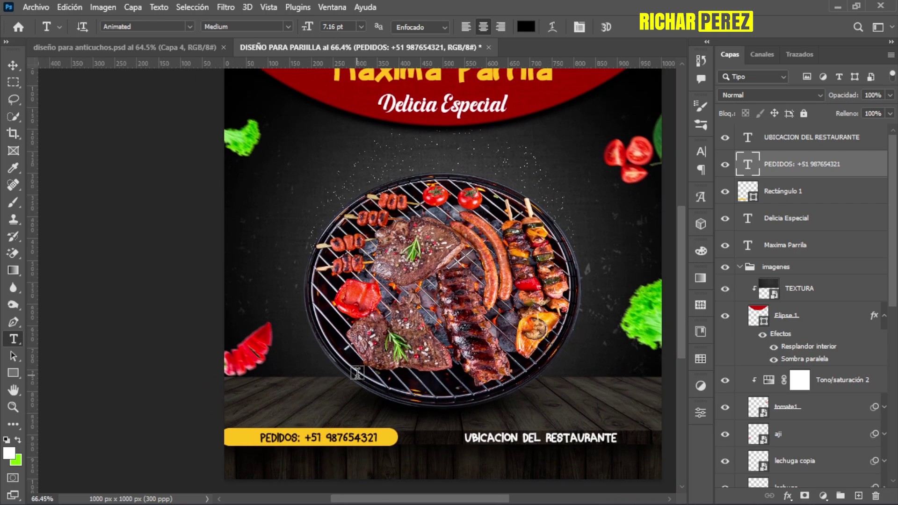
scroll(357, 374, "down", 1)
scroll(347, 437, "up", 2)
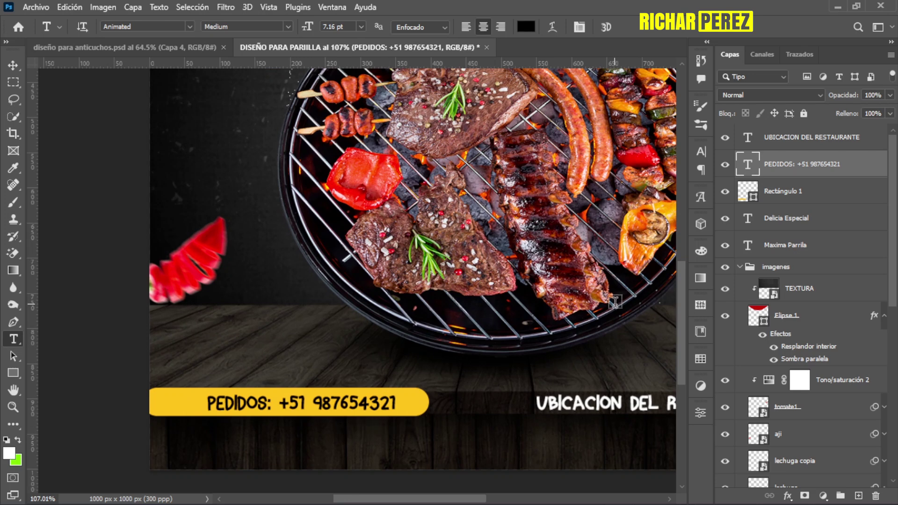
left_click(786, 199)
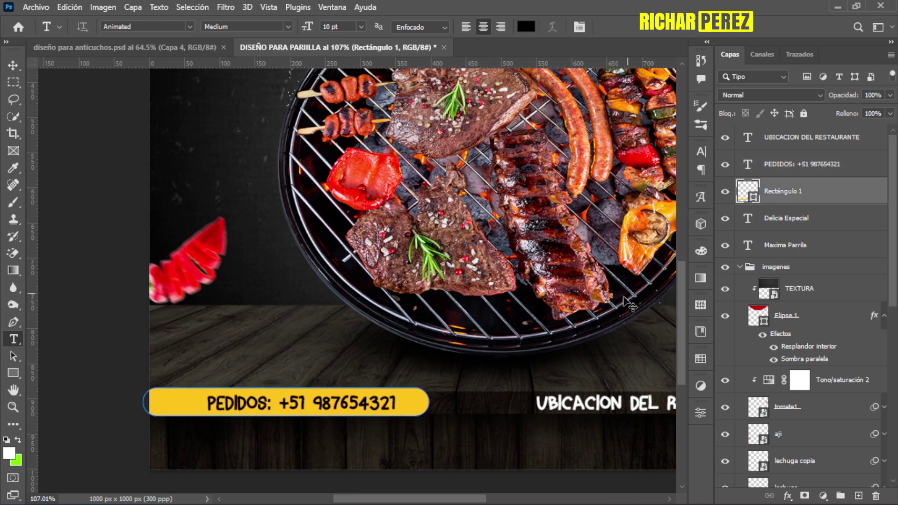
key("ctrl+t")
left_click_drag(145, 402, 104, 402)
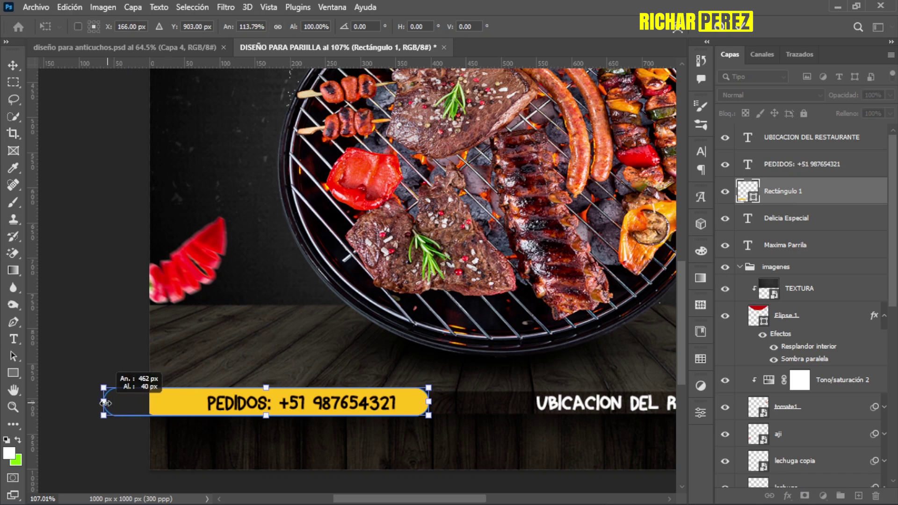
Duplicate the yellow bar with Ctrl+J and move the copy under UBICACION DEL RESTAURANTE
key("Return")
key("t")
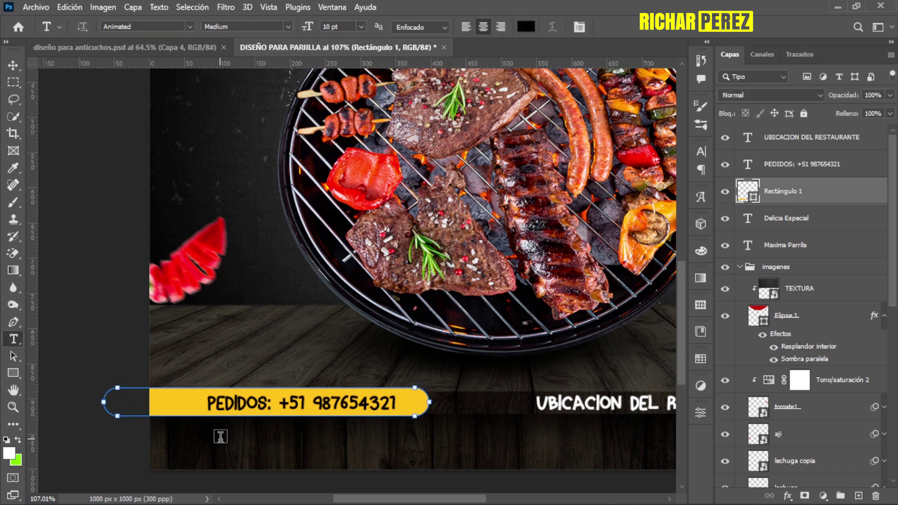
key("ctrl+j")
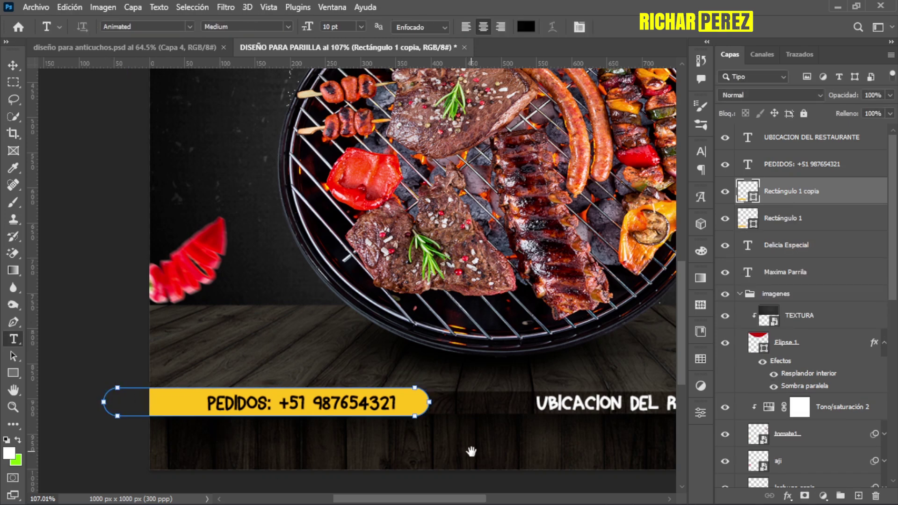
left_click_drag(471, 451, 324, 436)
key("ctrl+t")
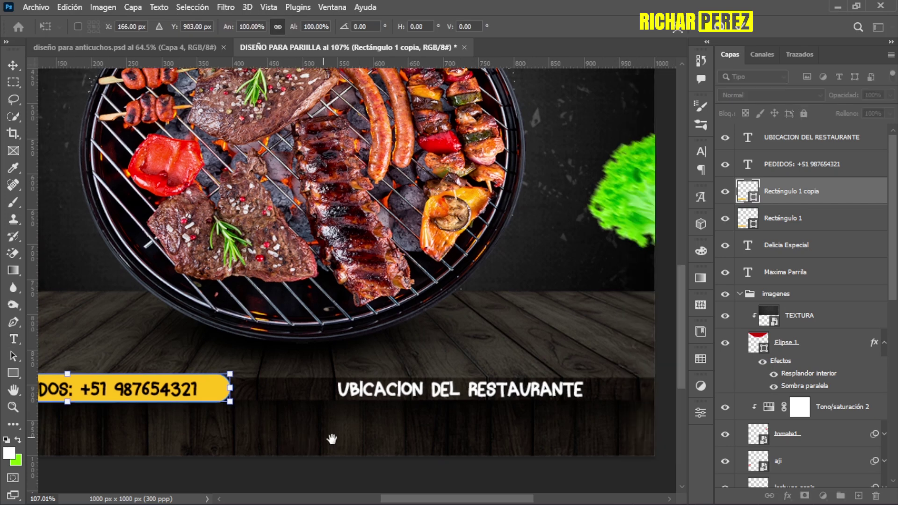
left_click_drag(351, 445, 301, 435)
left_click_drag(185, 387, 594, 406)
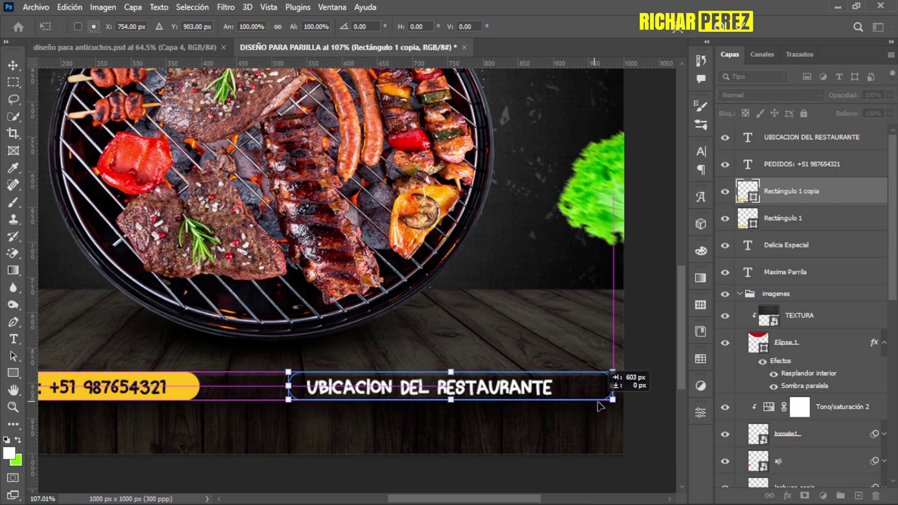
Widen the bar copy so it extends past the right canvas edge
left_click_drag(598, 406, 660, 386)
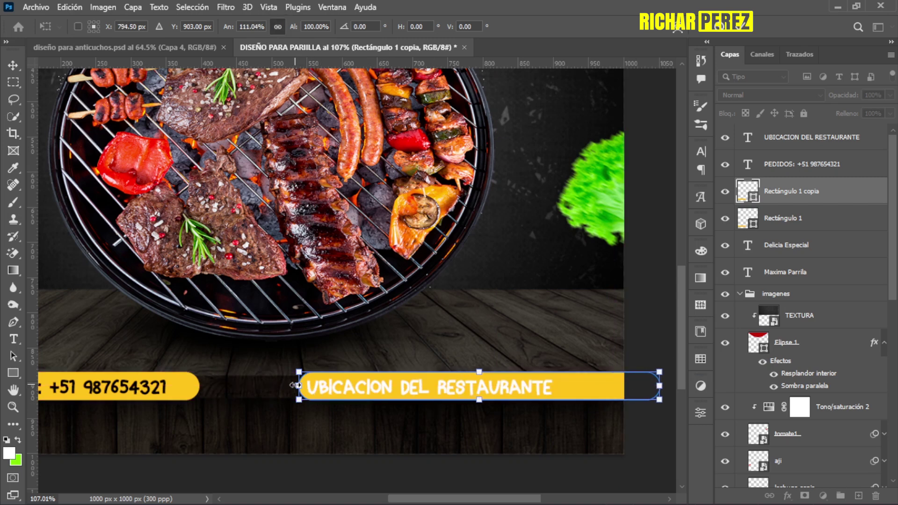
key("Left")
key("Left")
key("Left")
key("Left")
key("Left")
key("Left")
key("Left")
key("Left")
key("Left")
key("Left")
key("Left")
key("Left")
key("Left")
key("Left")
key("Left")
key("Left")
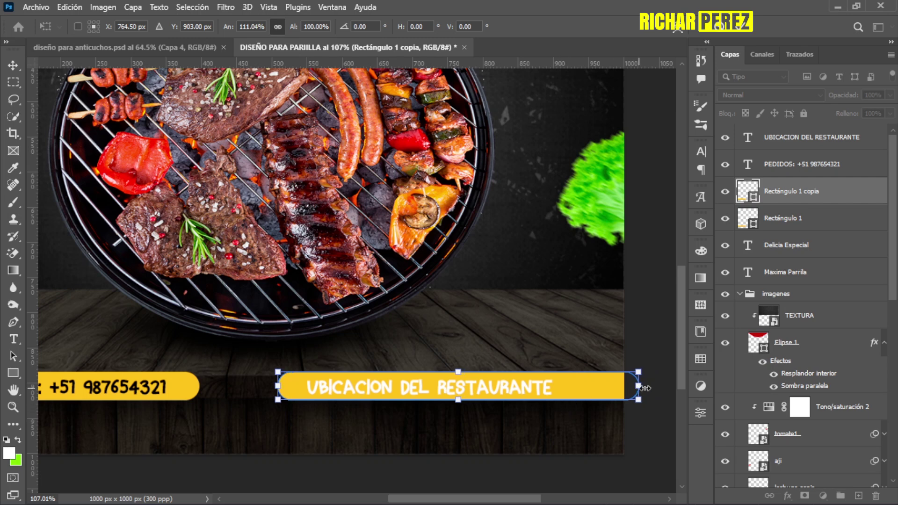
left_click_drag(645, 388, 659, 387)
key("Return")
key("t")
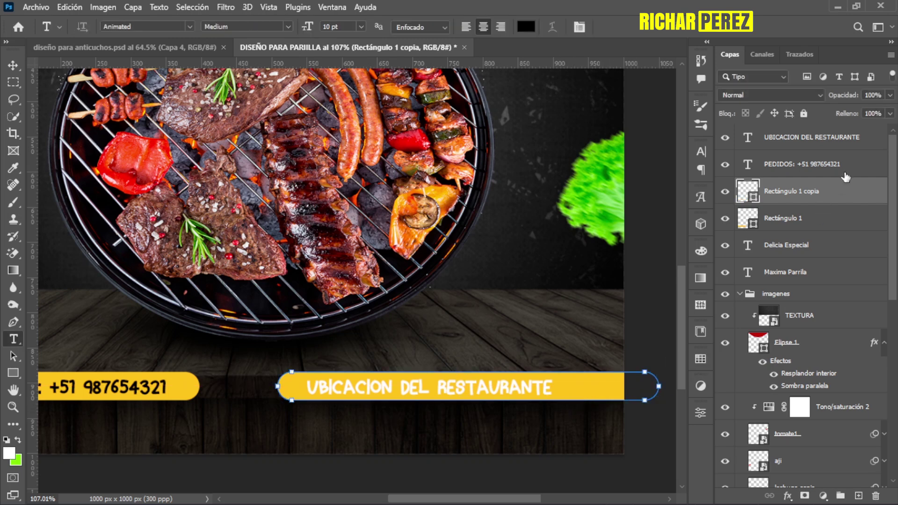
Set the UBICACION DEL RESTAURANTE text colour to black (000000)
left_click(814, 141)
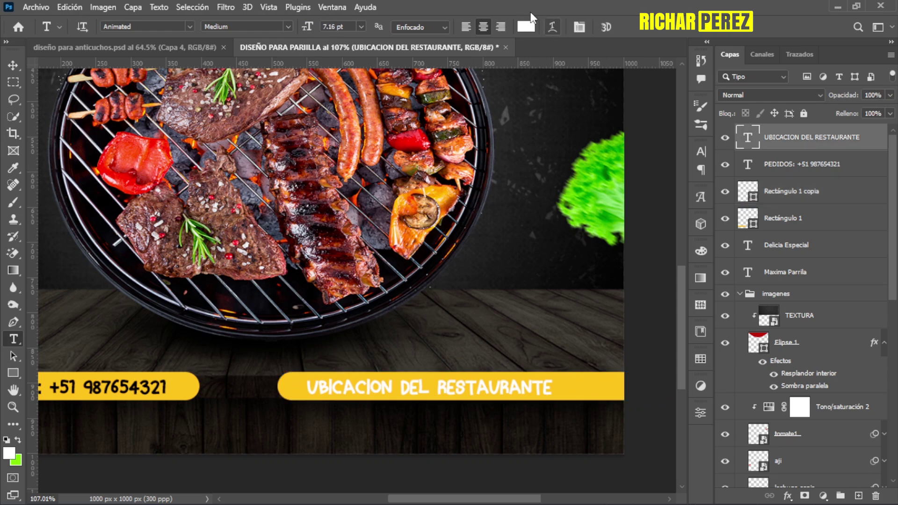
left_click(526, 26)
type("000000")
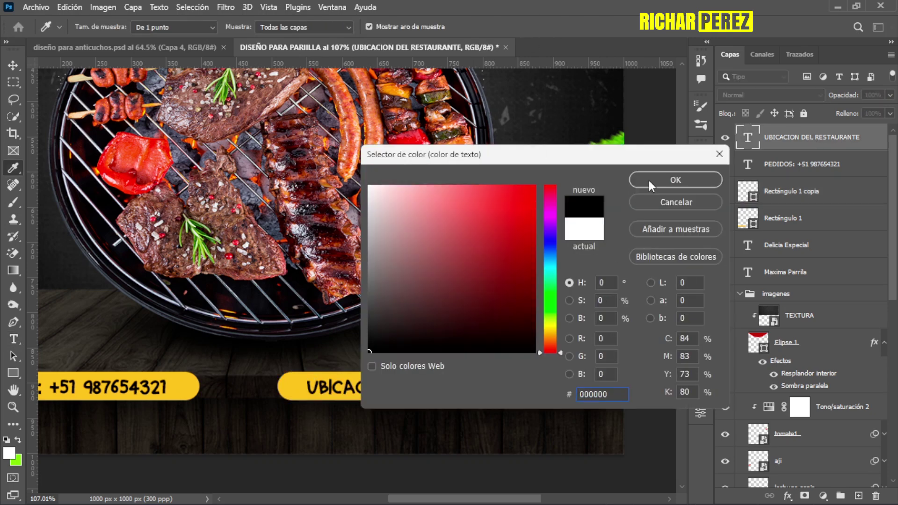
left_click(649, 181)
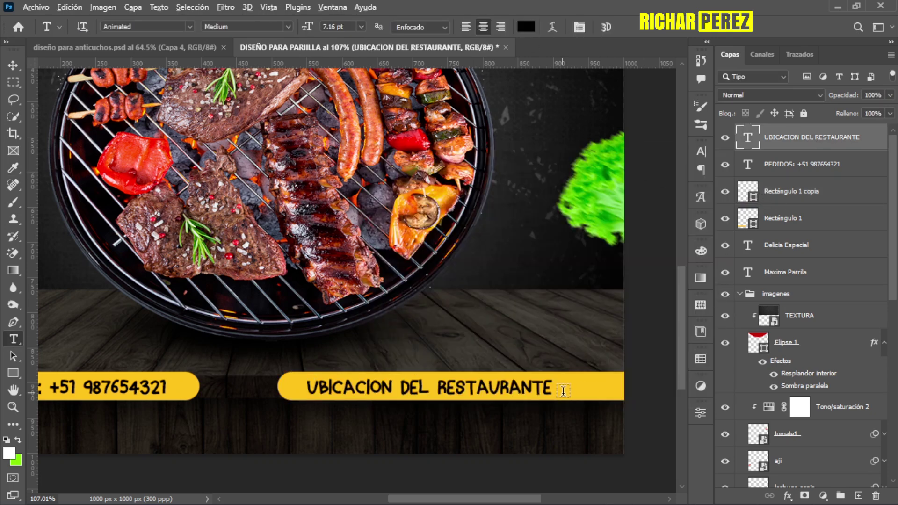
left_click(824, 198)
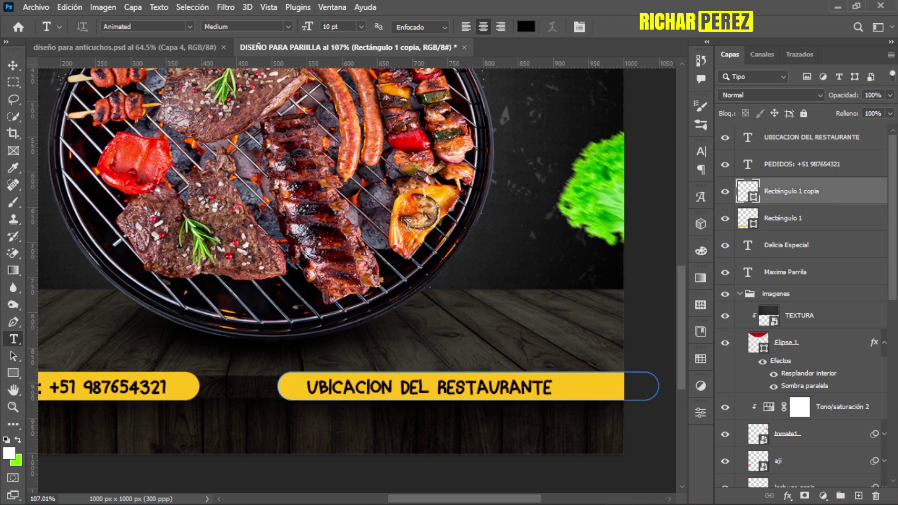
Add a layer mask to the location bar copy and gradient-fade its right end
left_click(13, 270)
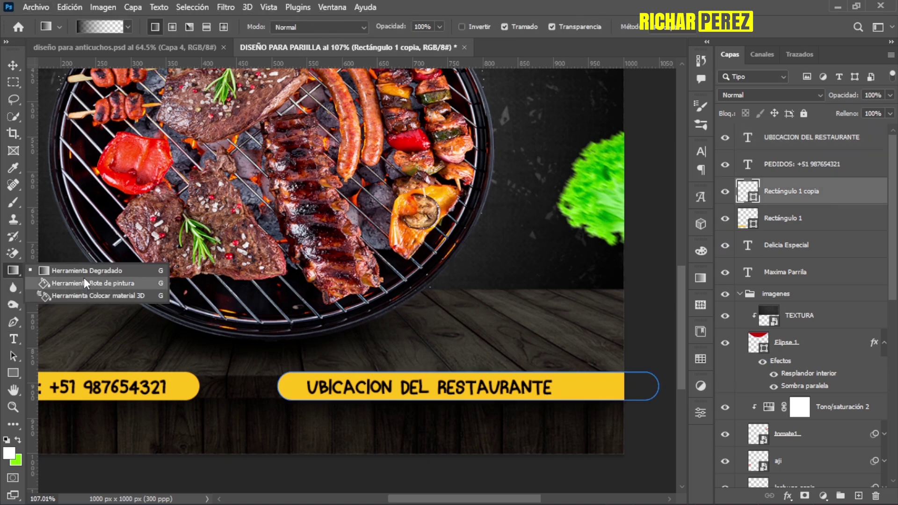
left_click(84, 274)
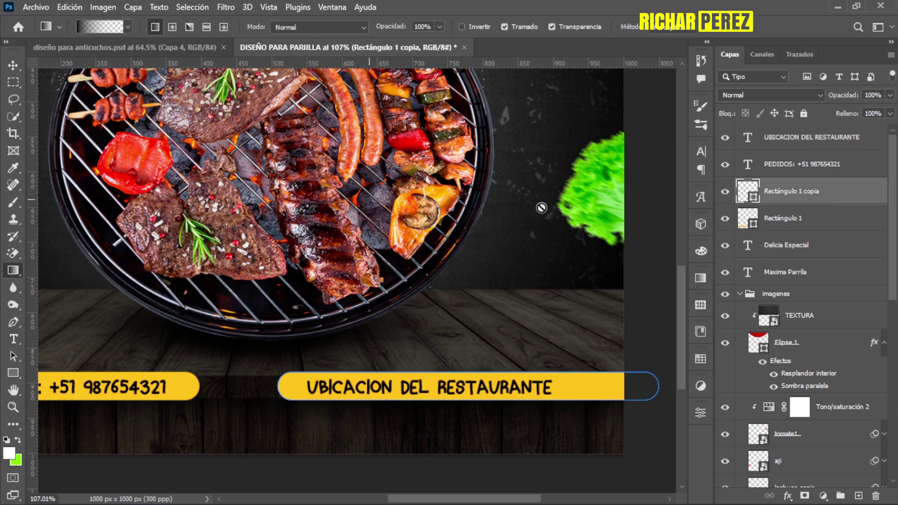
left_click(804, 496)
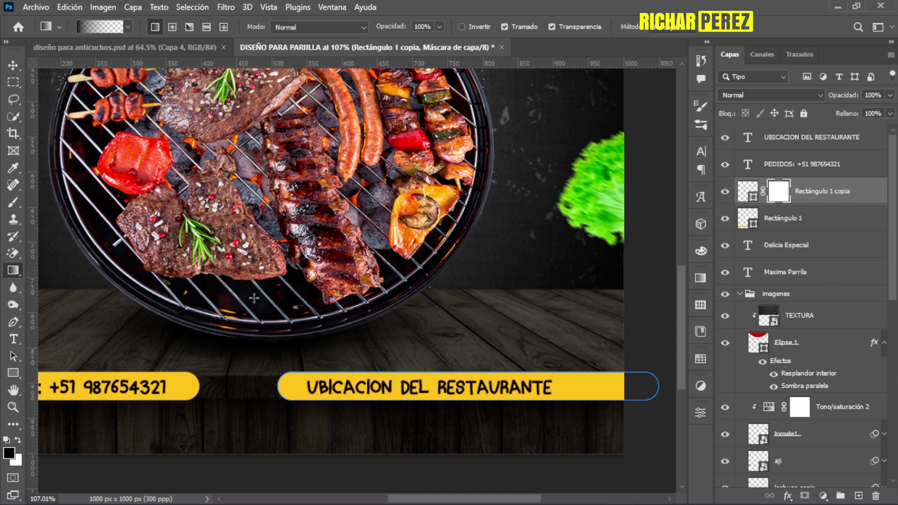
left_click_drag(350, 277, 150, 230)
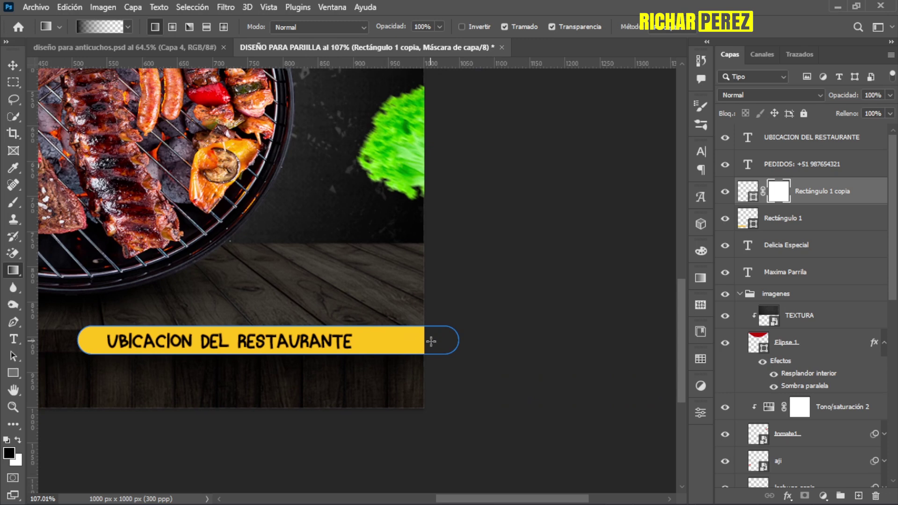
left_click_drag(431, 340, 379, 342)
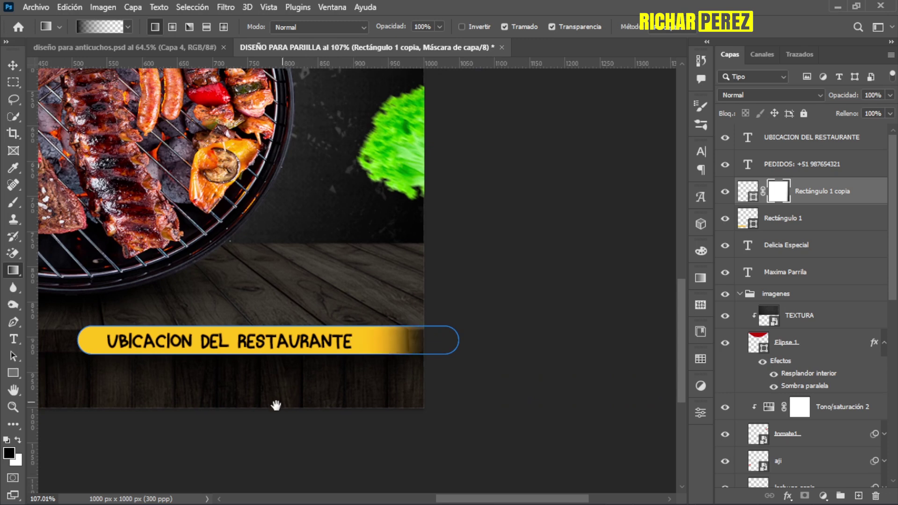
Add a layer mask to the Rectángulo 1 phone bar and gradient-fade its left end
left_click_drag(215, 383, 259, 375)
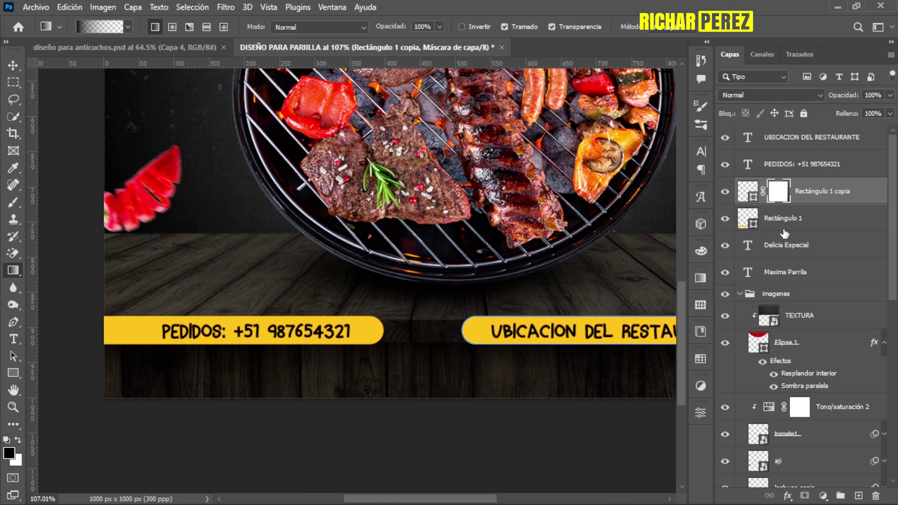
left_click(784, 233)
left_click(805, 496)
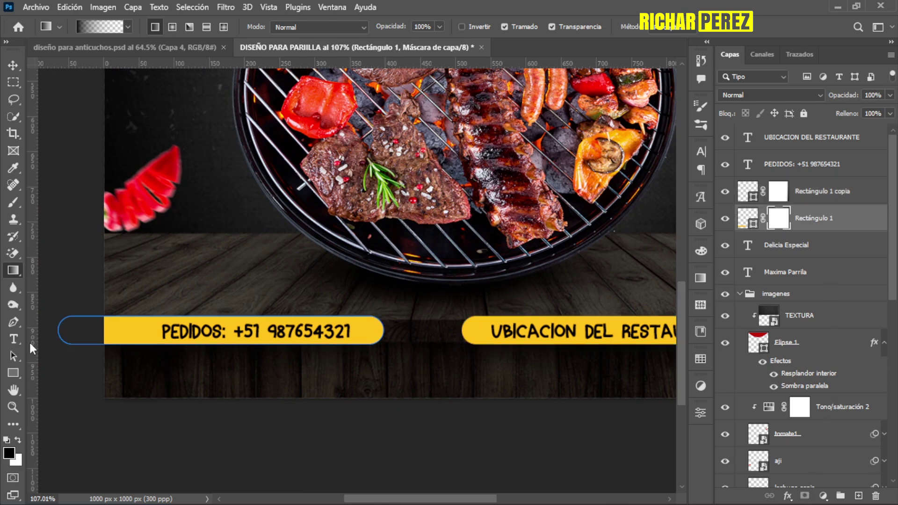
left_click_drag(132, 334, 137, 330)
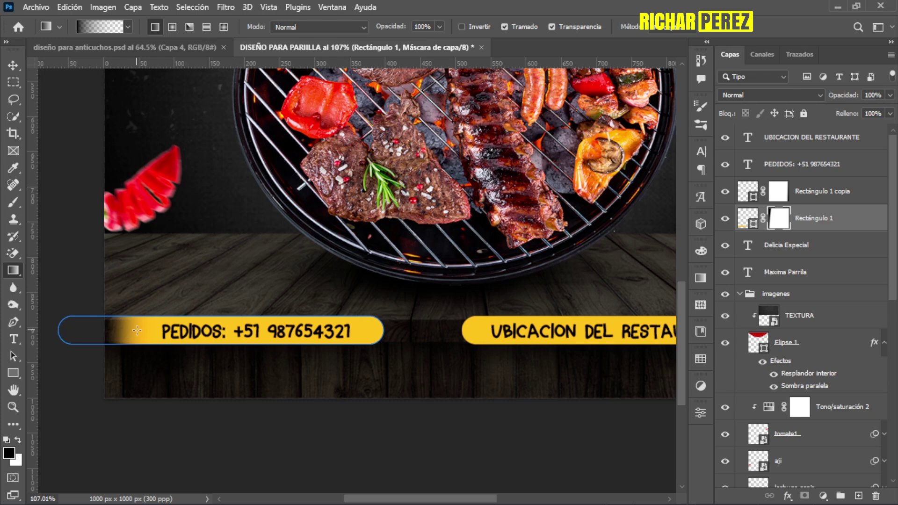
key("ctrl+0")
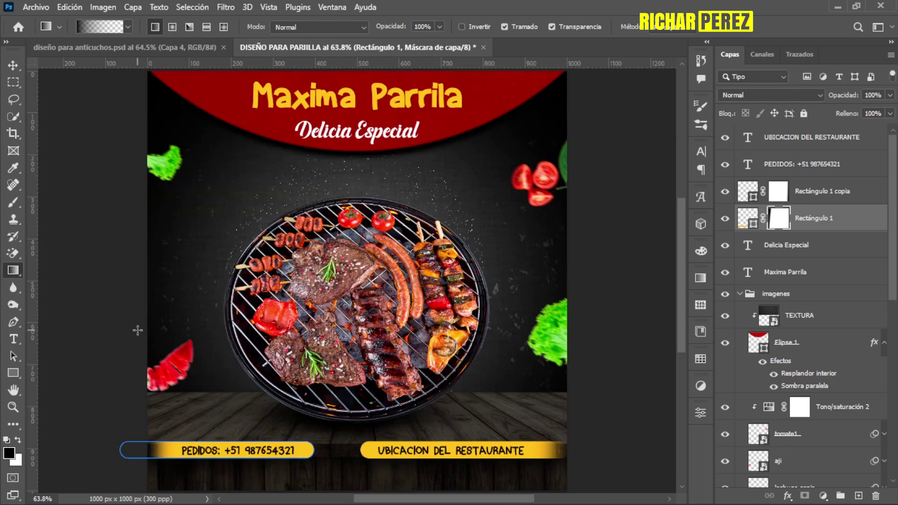
Group the layers from Maxima Parrila up to UBICACION DEL RESTAURANTE as 'informacion'
left_click(13, 65)
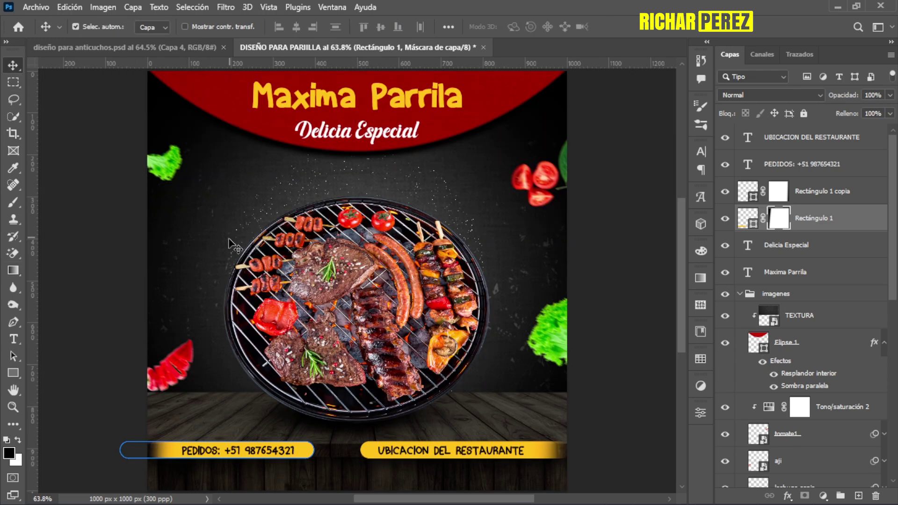
left_click(227, 247)
scroll(211, 299, "up", 1)
scroll(209, 308, "down", 1)
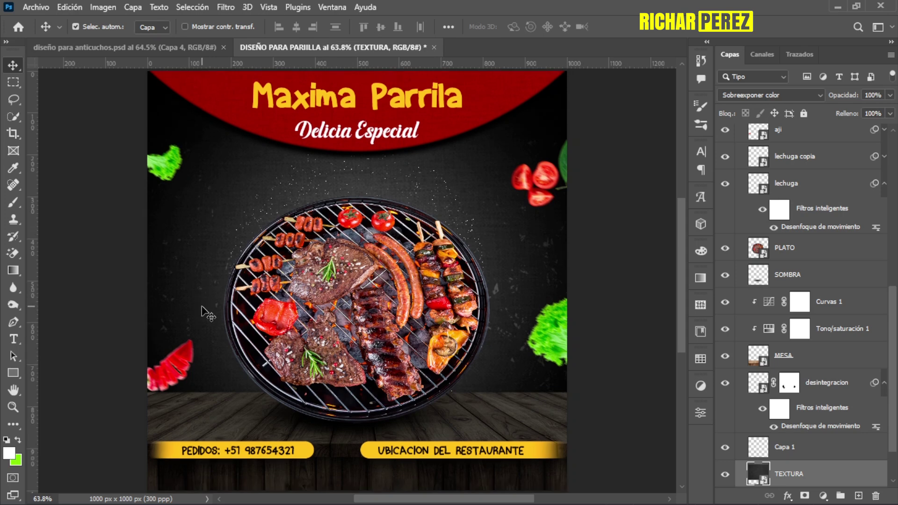
scroll(213, 302, "down", 1)
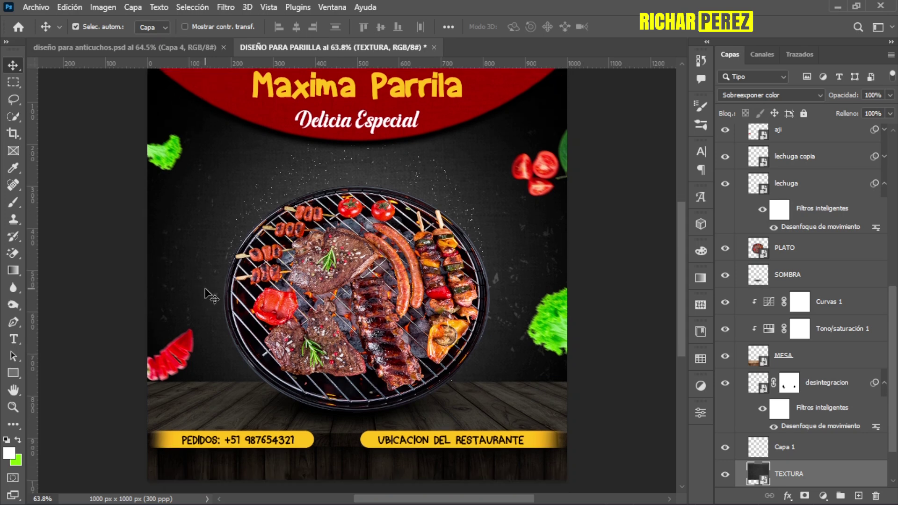
scroll(788, 238, "up", 3)
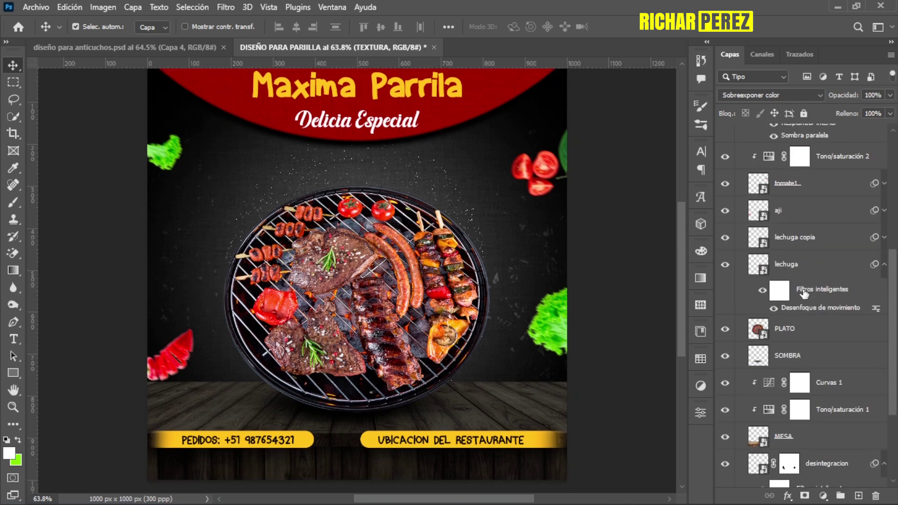
scroll(802, 286, "up", 6)
scroll(800, 278, "up", 2)
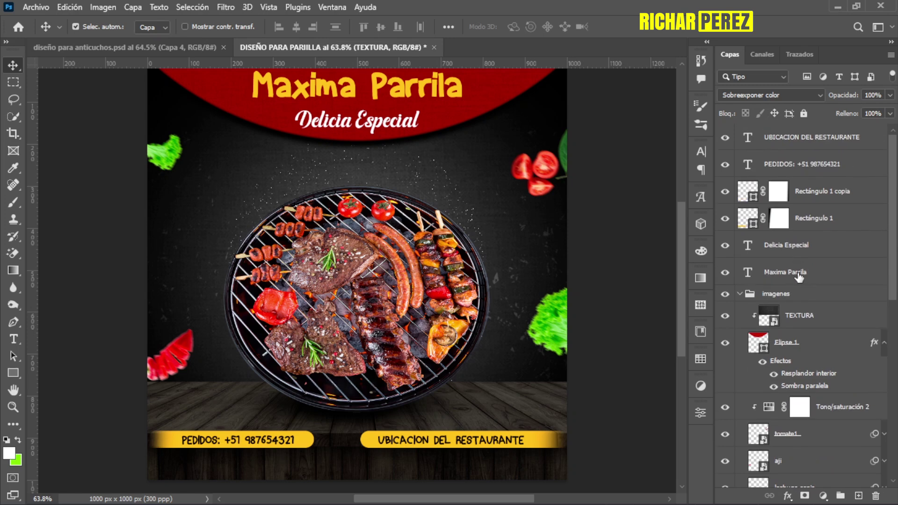
left_click(799, 275)
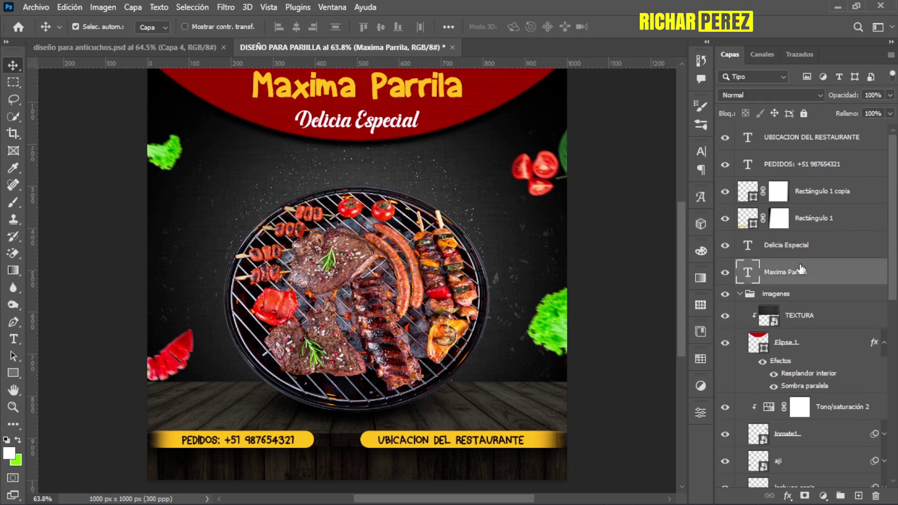
left_click(822, 142, "shift")
key("ctrl+g")
double_click(780, 132)
key("BackSpace")
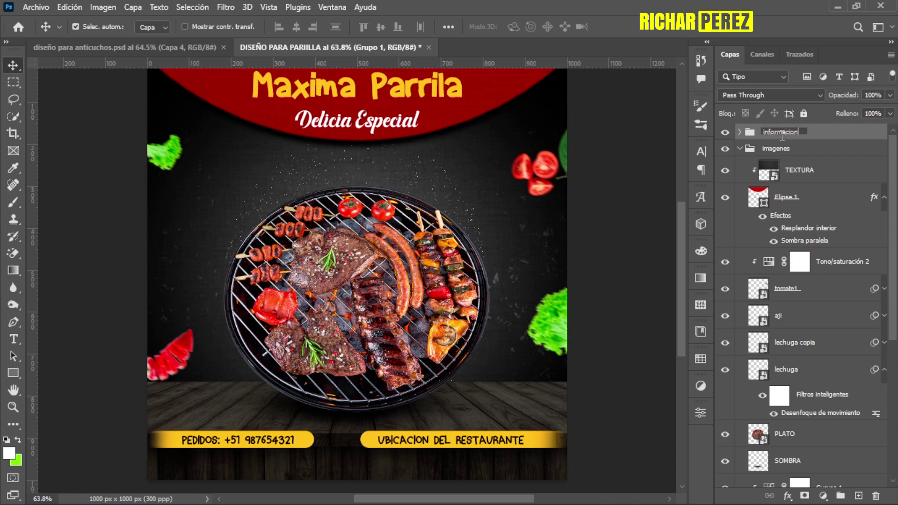
key("Return")
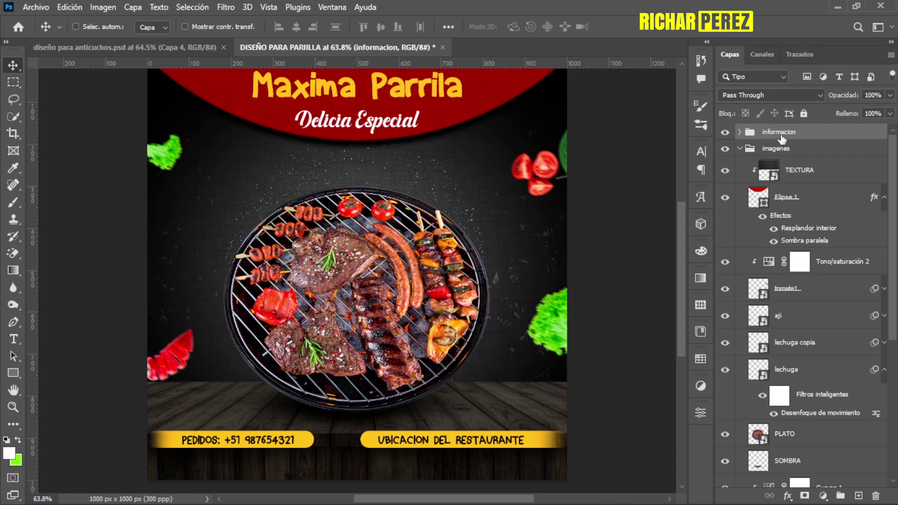
Stamp all visible layers into Capa 2 and convert it to a smart object
key("ctrl+alt+shift+e")
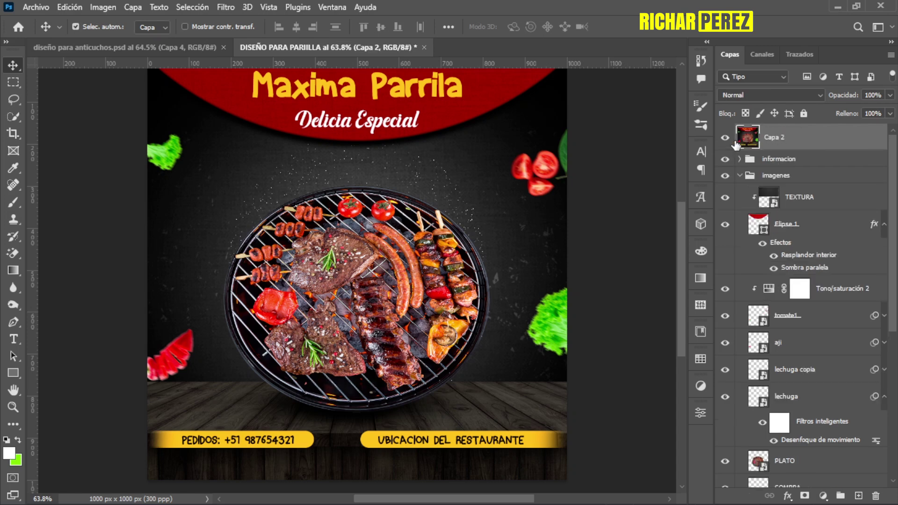
left_click(740, 175)
left_click_drag(725, 158, 725, 176)
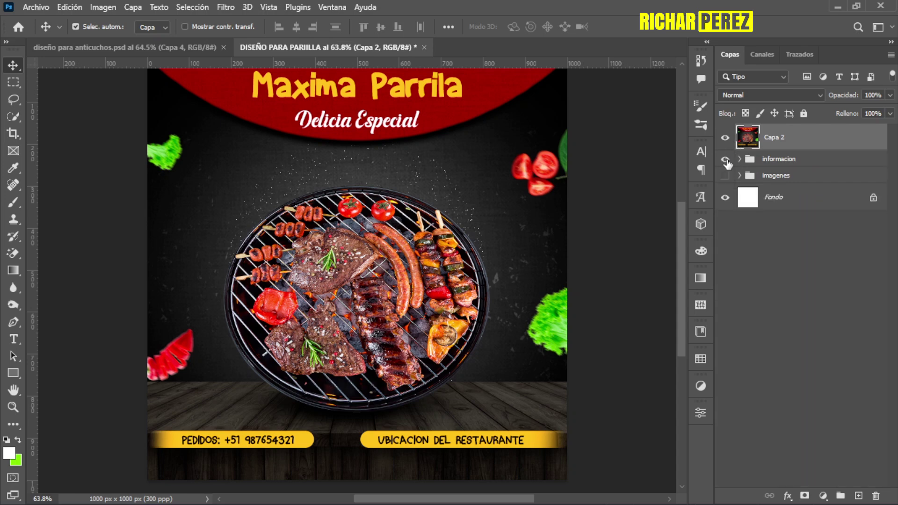
left_click(725, 137)
left_click(725, 137)
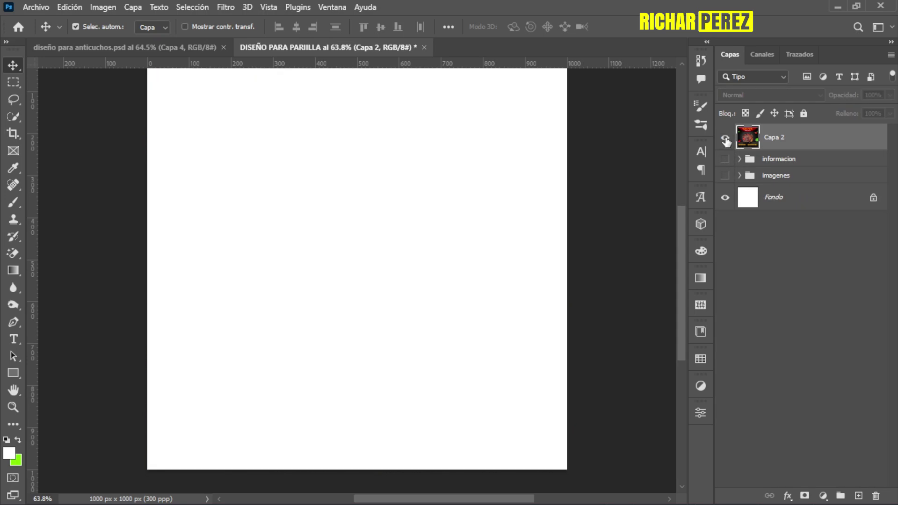
left_click_drag(725, 159, 725, 176)
right_click(806, 147)
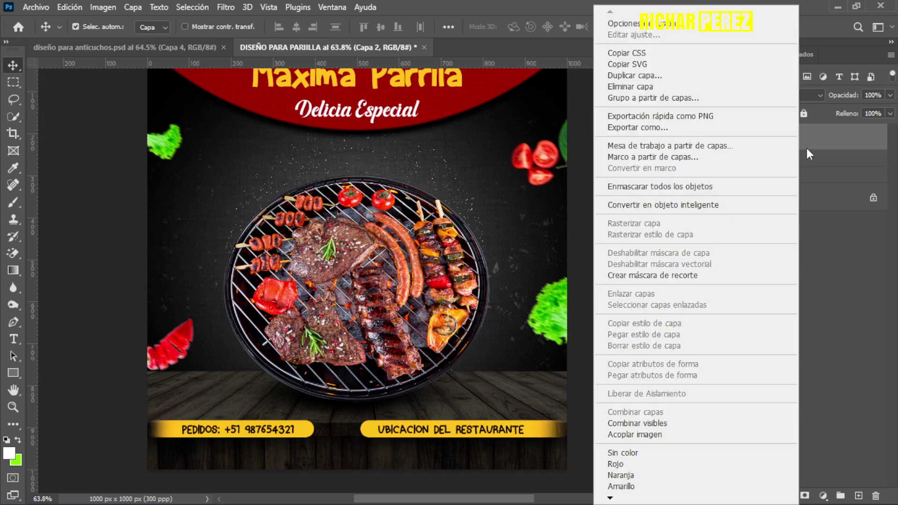
left_click(702, 204)
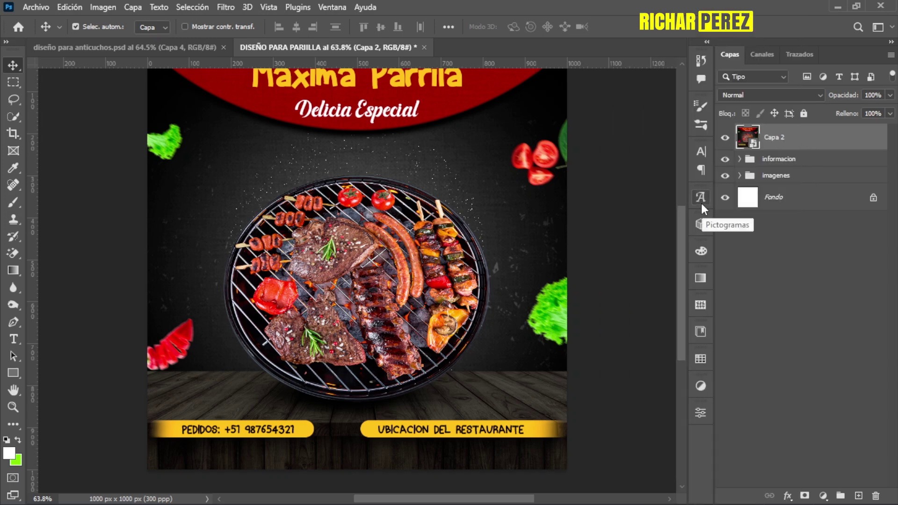
key("ctrl+0")
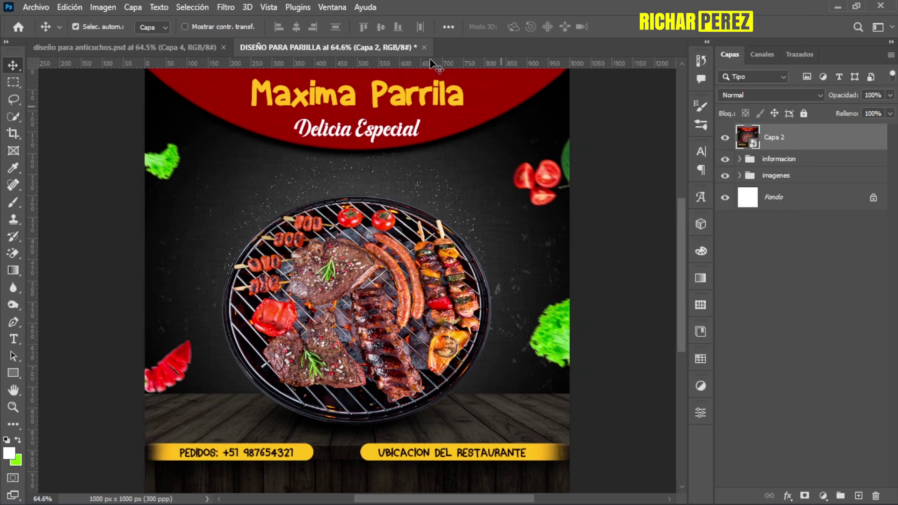
Apply the Camera Raw Color – Vivos preset to Capa 2, then toggle it to compare
left_click(232, 7)
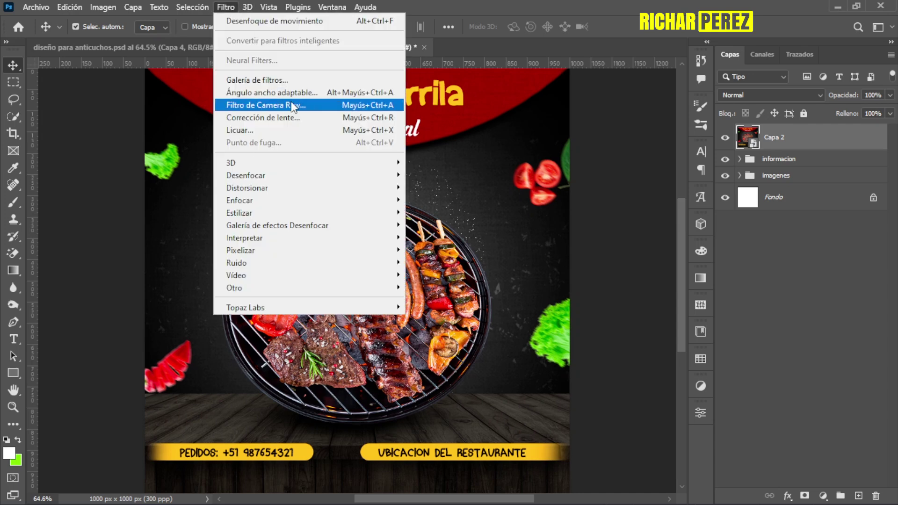
left_click(291, 102)
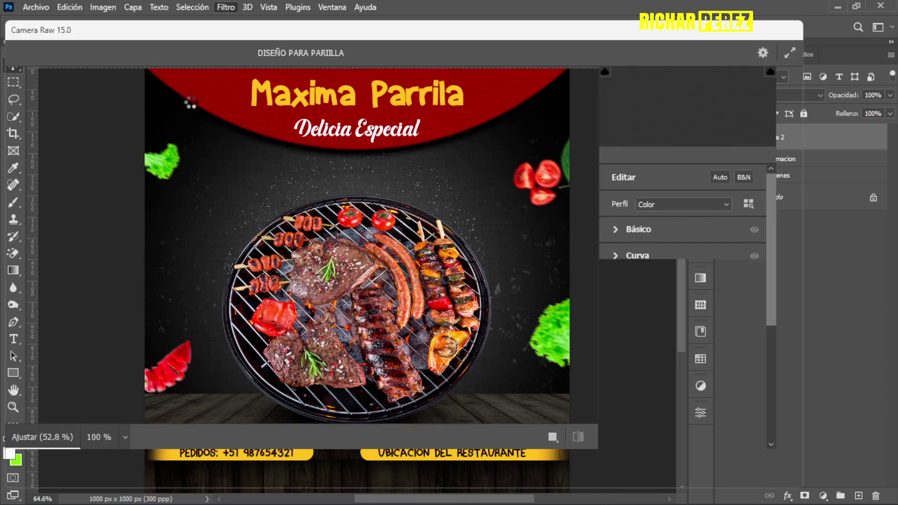
left_click_drag(613, 37, 638, 16)
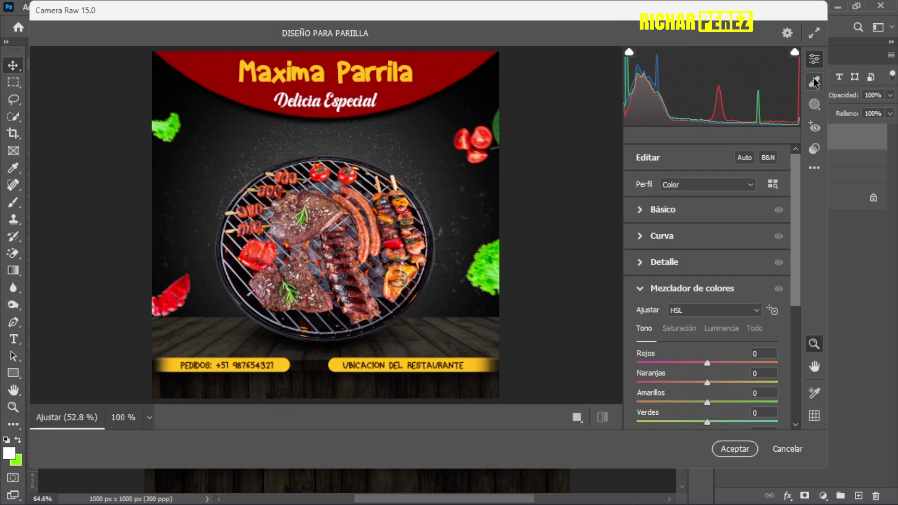
left_click(814, 153)
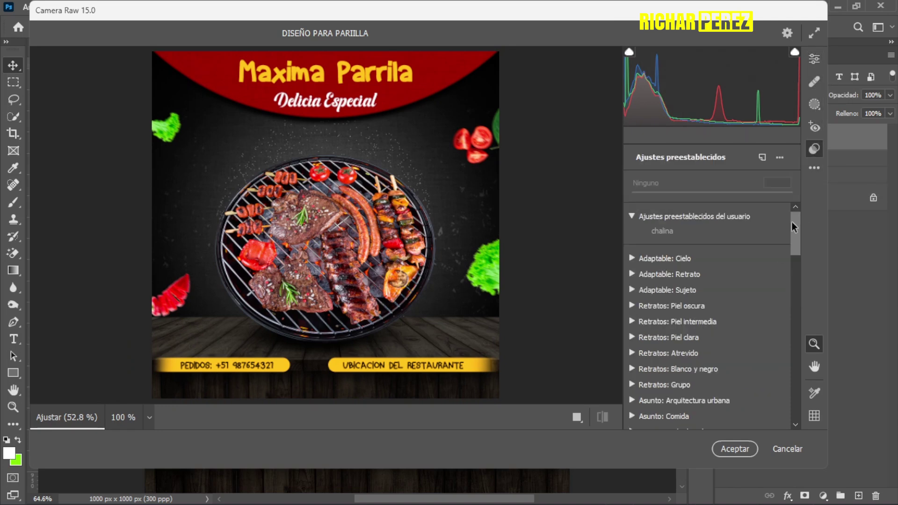
mouse_move(790, 223)
left_mouse_down()
mouse_move(796, 283)
mouse_move(738, 284)
left_mouse_up()
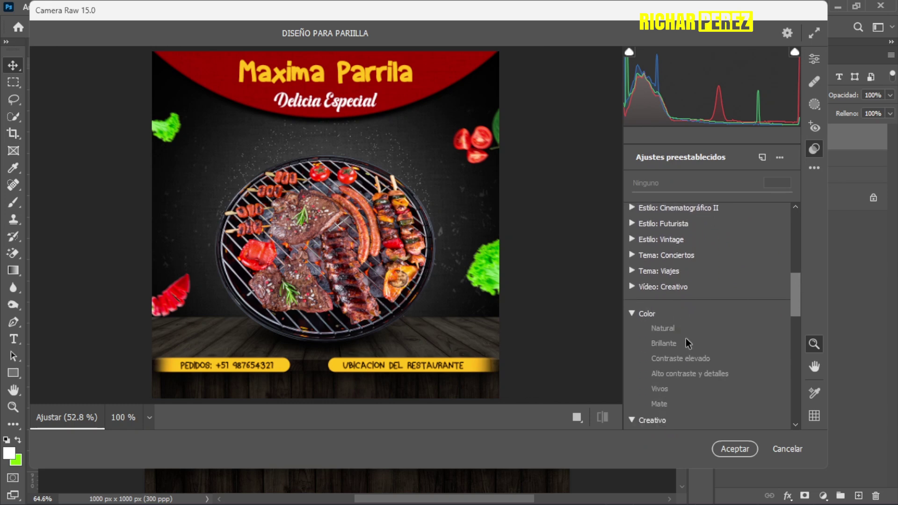
left_click(655, 390)
left_click(730, 450)
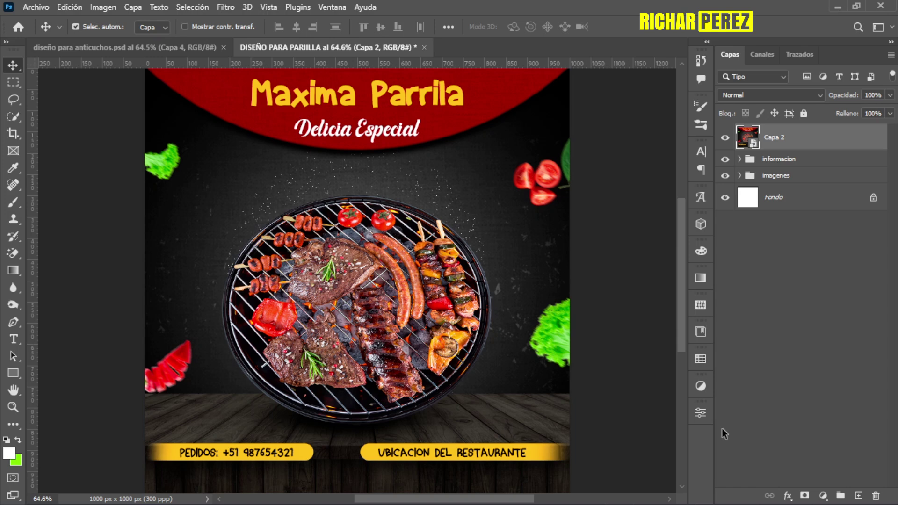
left_click(725, 139)
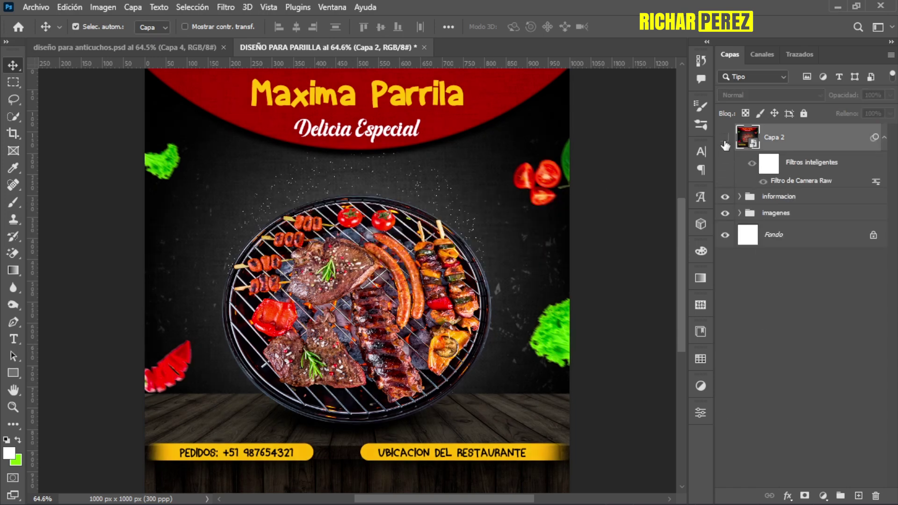
left_click(725, 139)
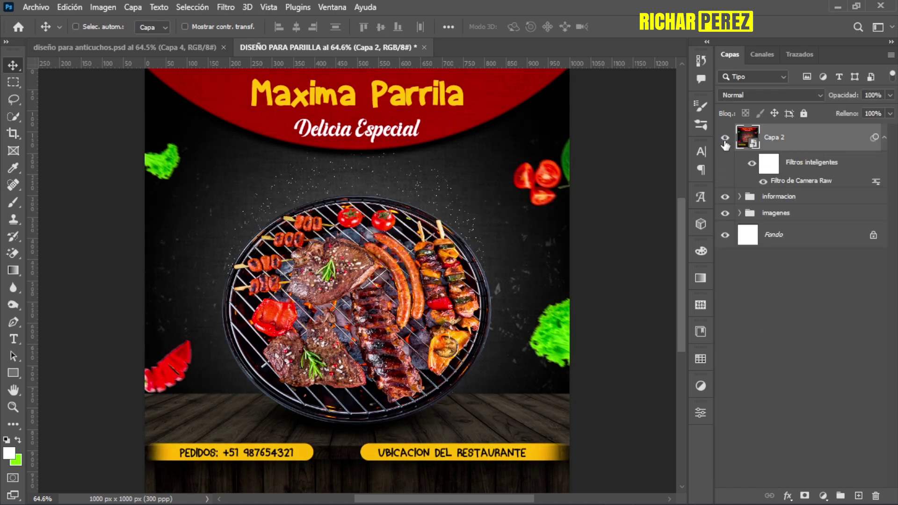